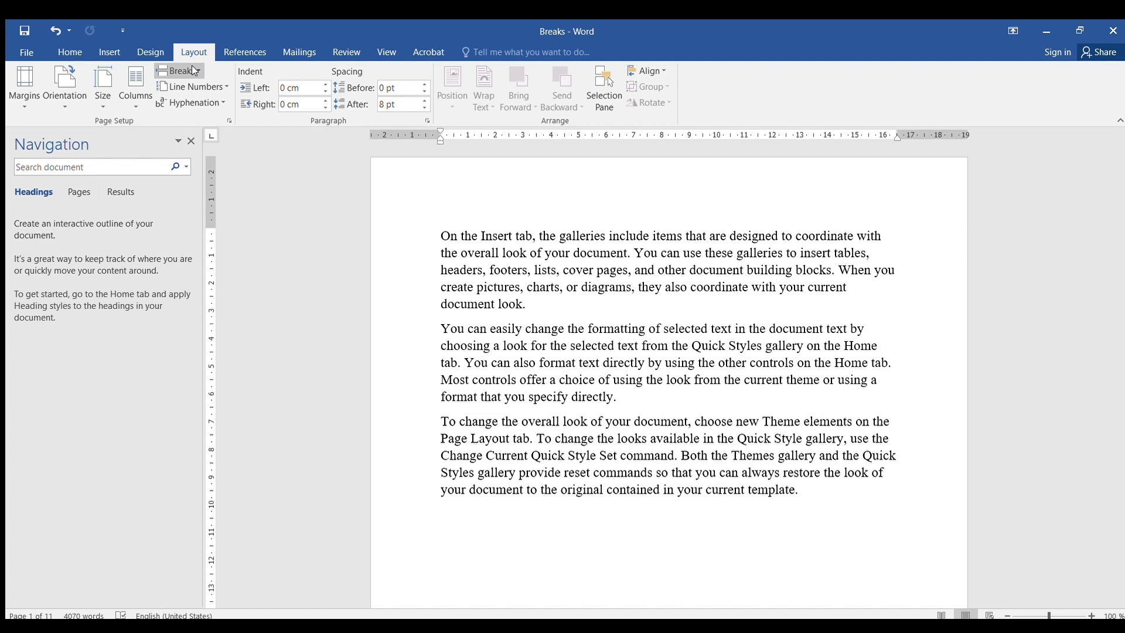
left_click(194, 70)
left_click(178, 70)
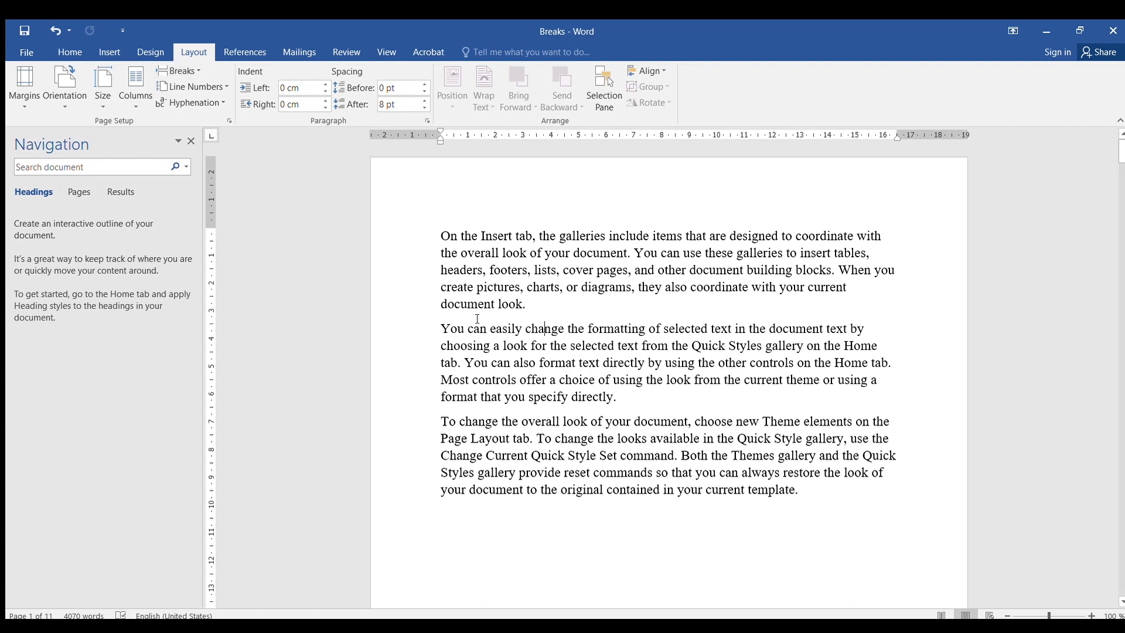
- Delete the page break that follows the three paragraphs on the first page
scroll(601, 323, "down", 10)
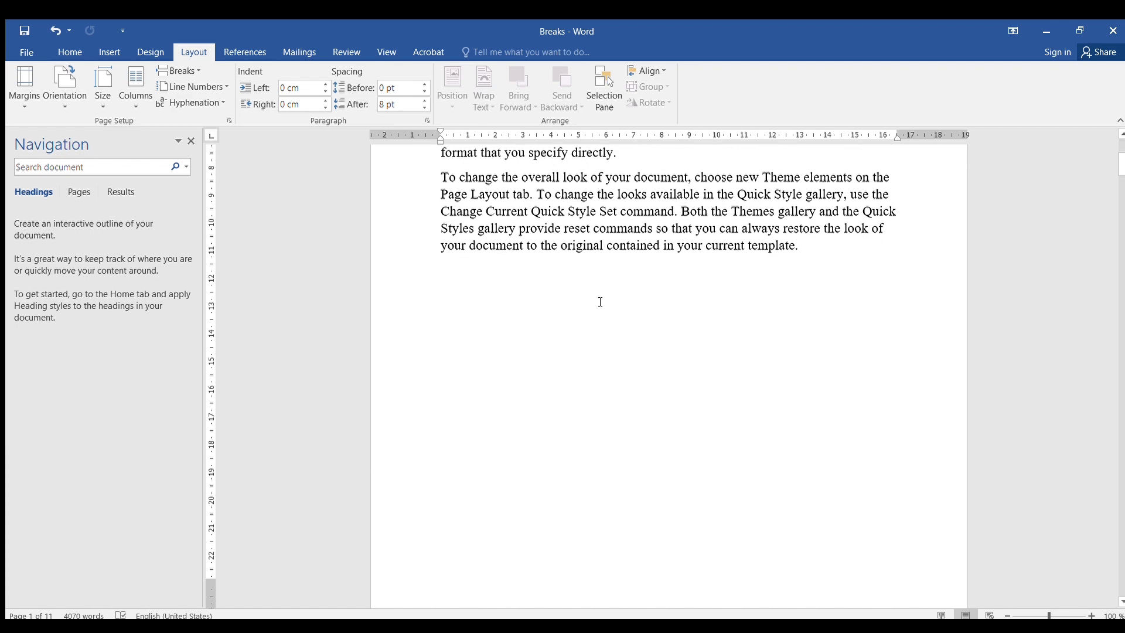
scroll(601, 284, "up", 8)
scroll(602, 282, "up", 1)
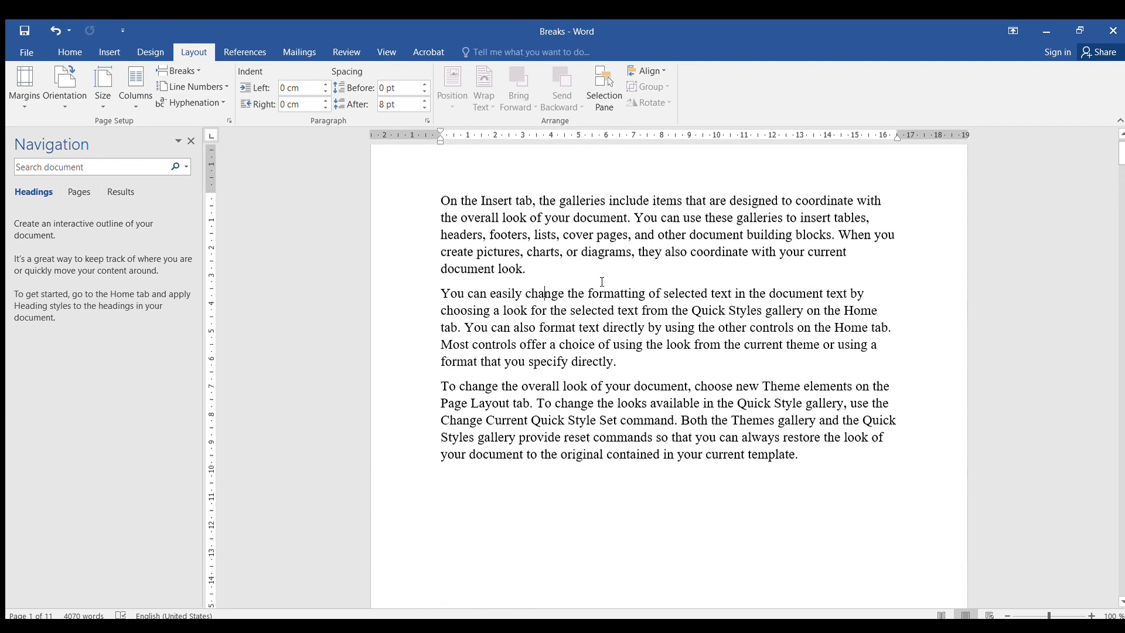
scroll(598, 283, "down", 5)
scroll(596, 278, "up", 3)
left_click(561, 279)
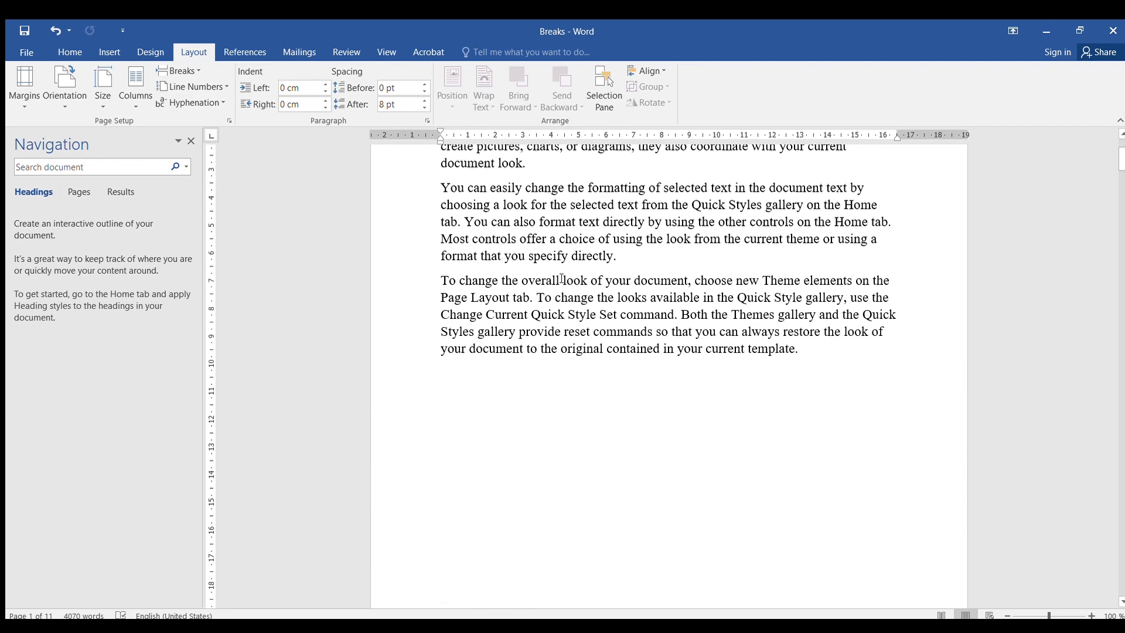
scroll(570, 304, "up", 10)
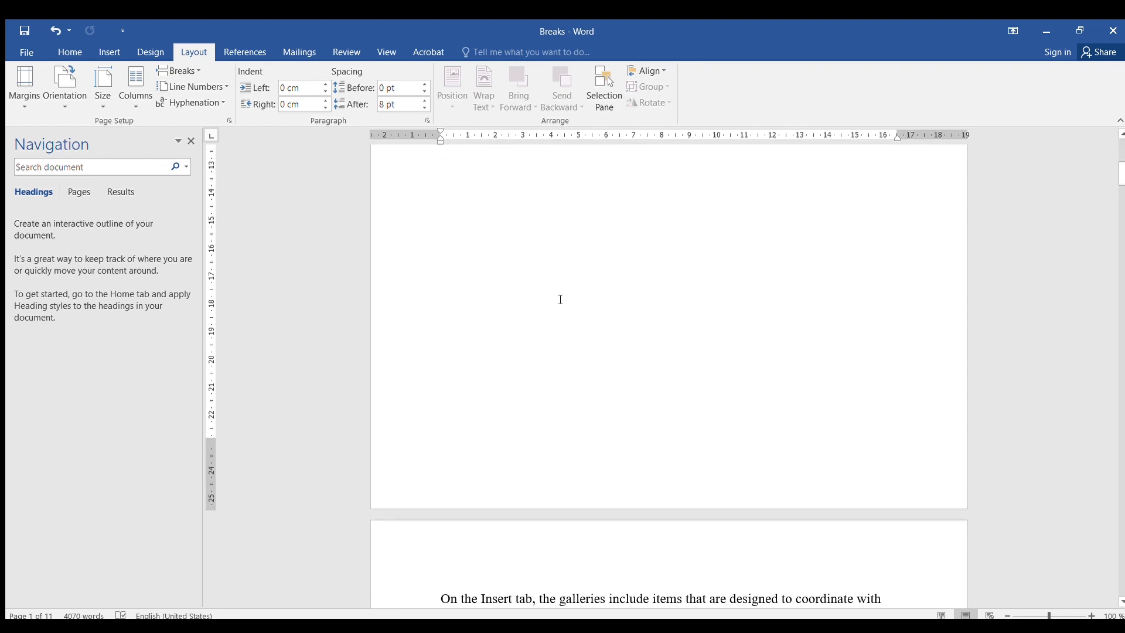
scroll(580, 289, "down", 12)
scroll(585, 284, "up", 4)
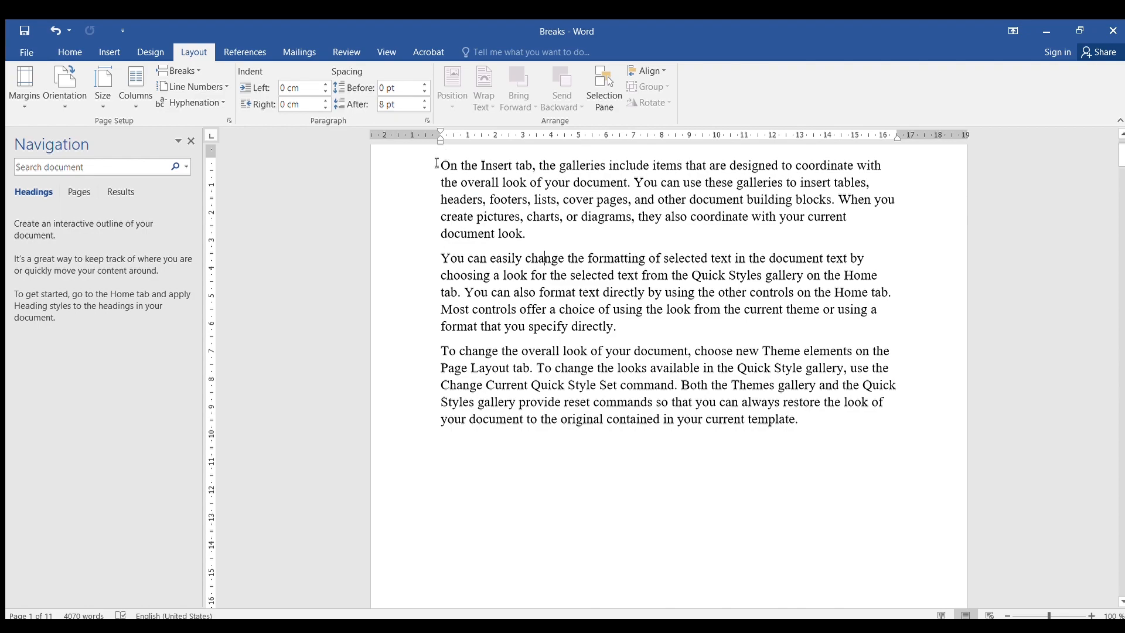
scroll(803, 320, "down", 3)
left_click(804, 320)
scroll(720, 344, "down", 15)
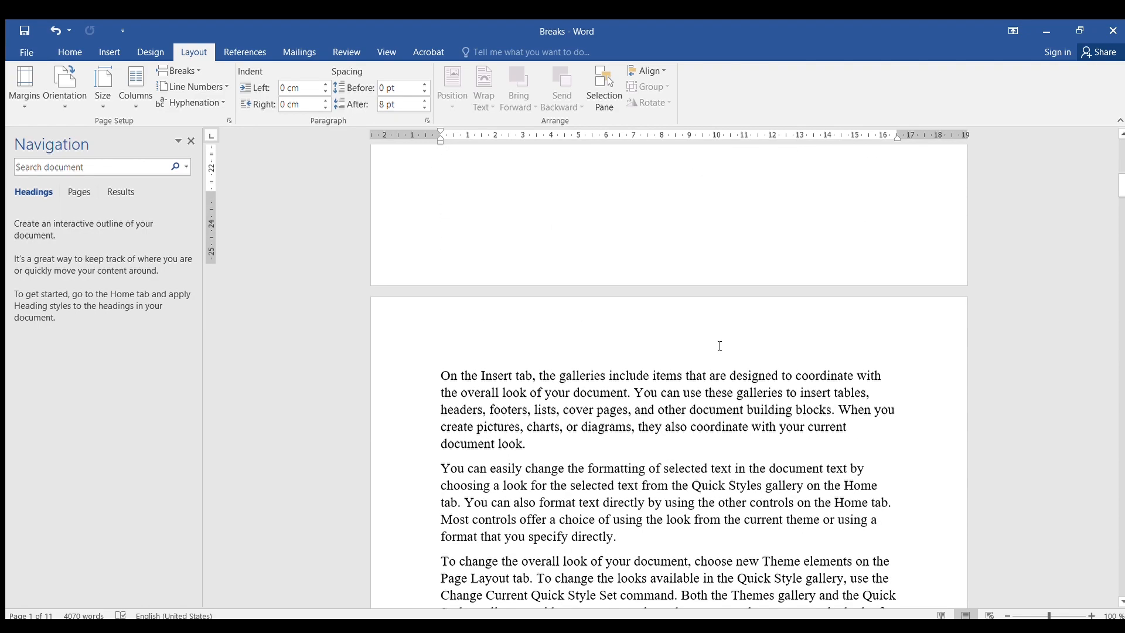
key("Delete")
scroll(719, 346, "down", 15)
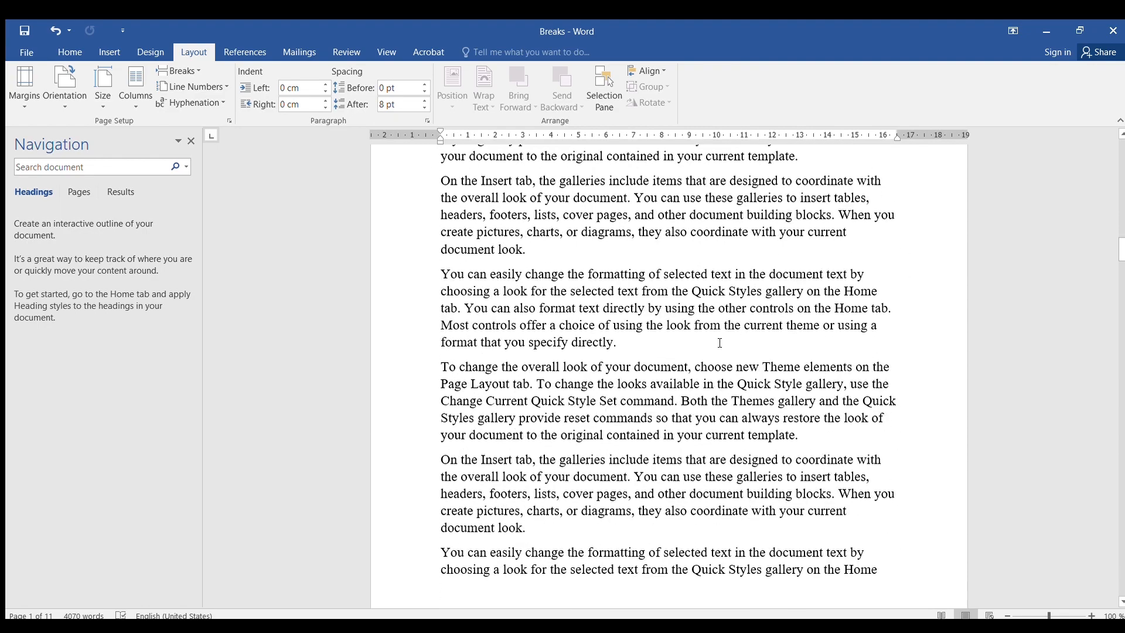
- Apply a two-column layout to the whole document and undo it
scroll(724, 342, "down", 15)
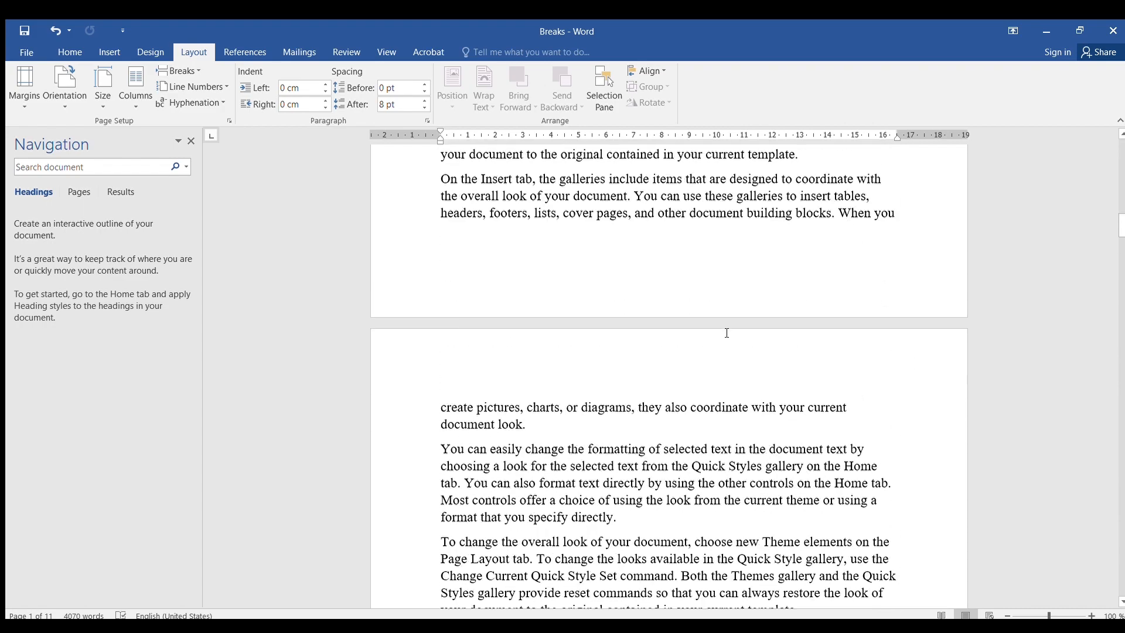
scroll(727, 333, "down", 10)
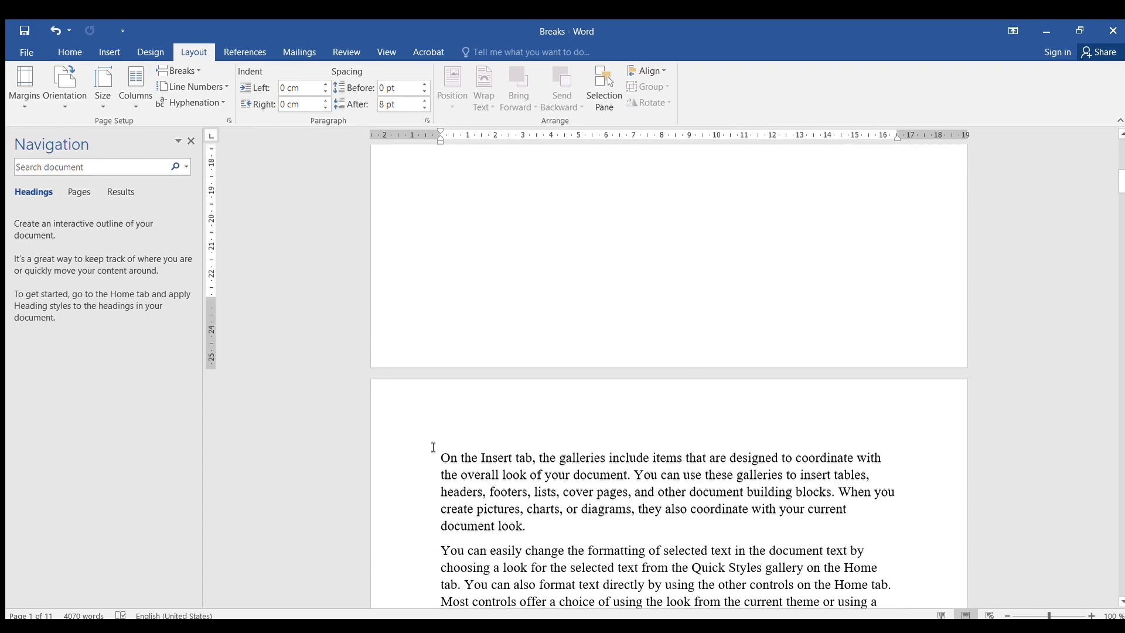
scroll(609, 402, "up", 4)
scroll(609, 403, "down", 10)
scroll(618, 351, "up", 1)
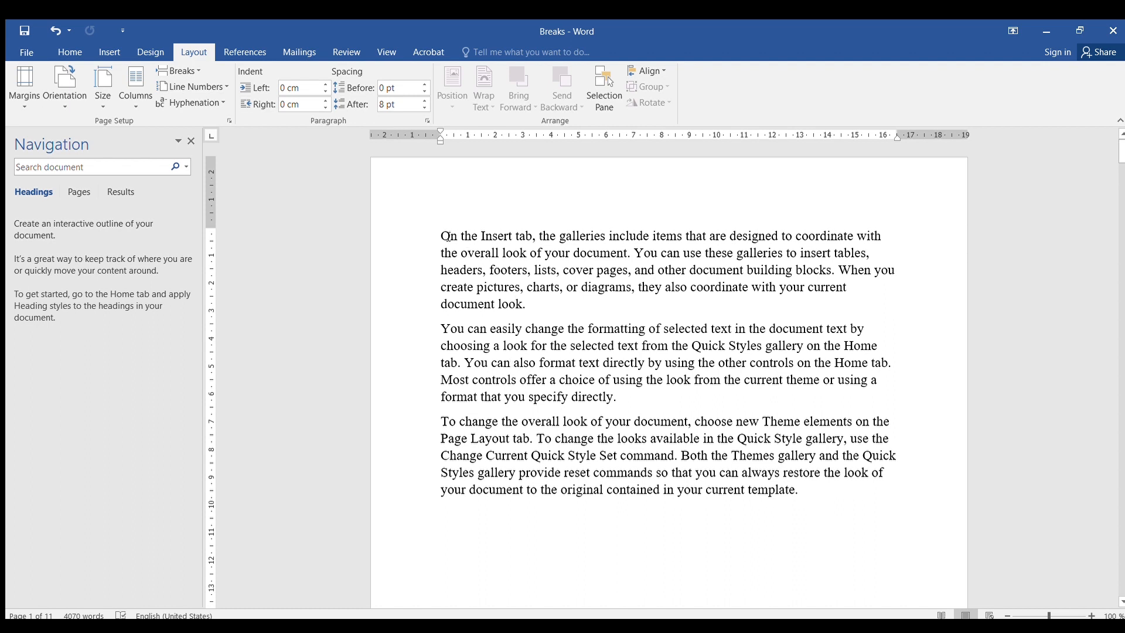
left_click_drag(445, 236, 527, 301)
left_click(527, 301)
left_click(132, 108)
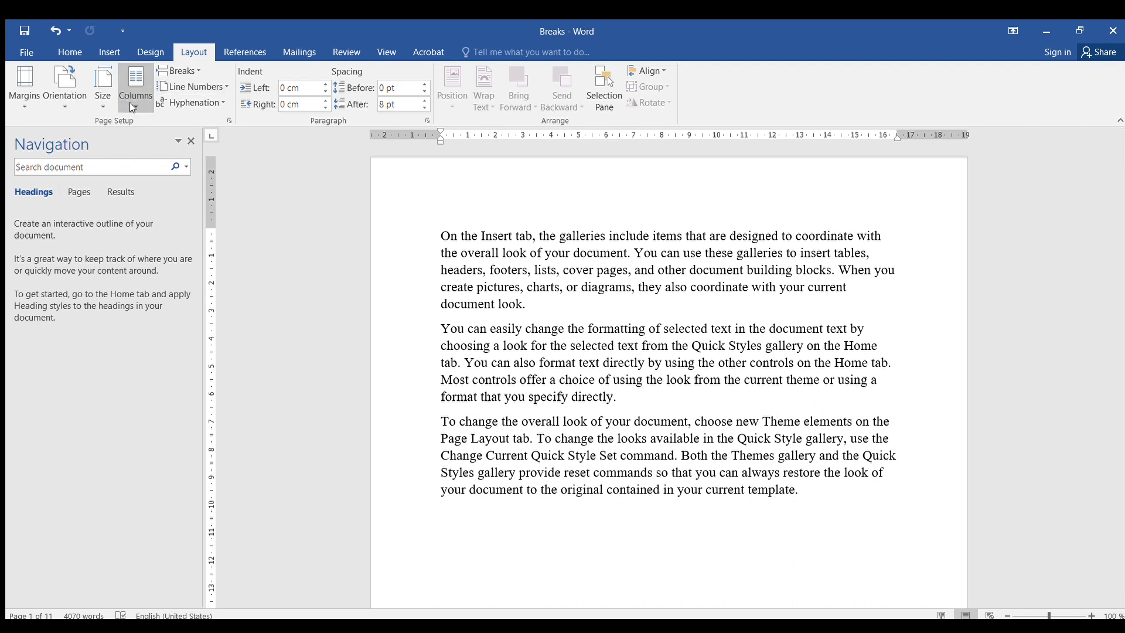
left_click(134, 160)
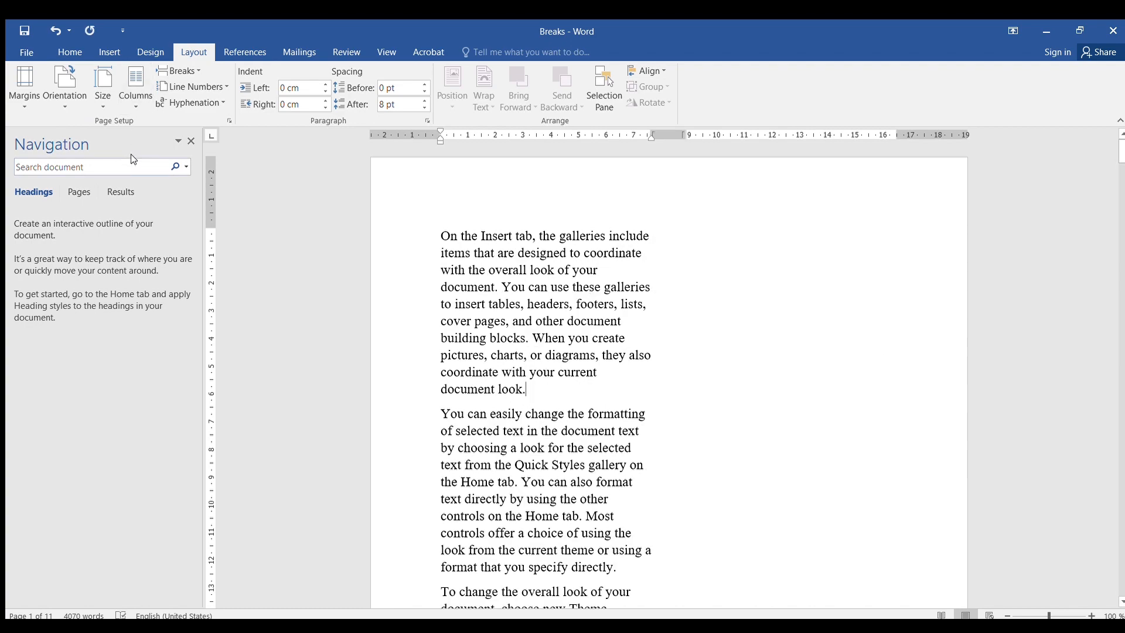
scroll(515, 279, "down", 3)
scroll(514, 280, "up", 5)
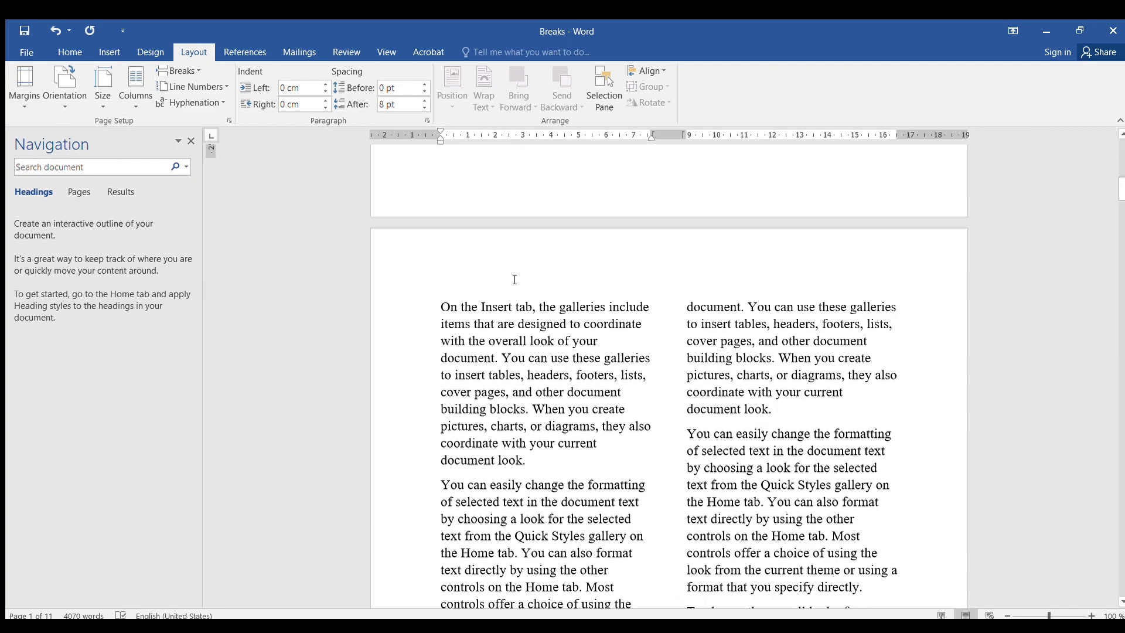
scroll(515, 279, "down", 1)
scroll(508, 270, "up", 13)
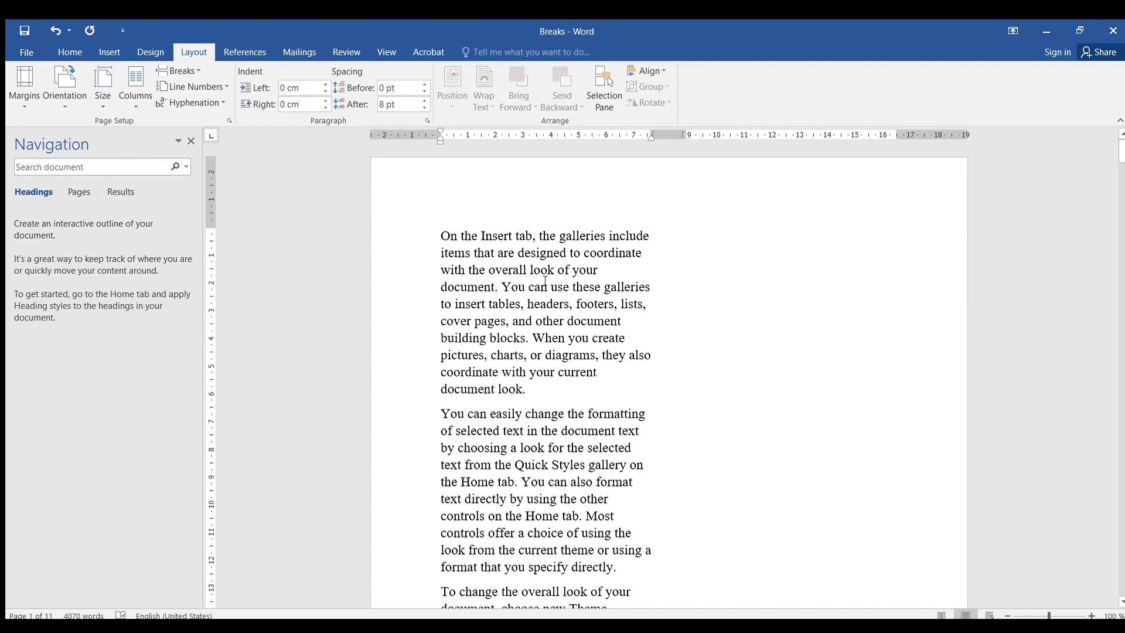
left_click(55, 30)
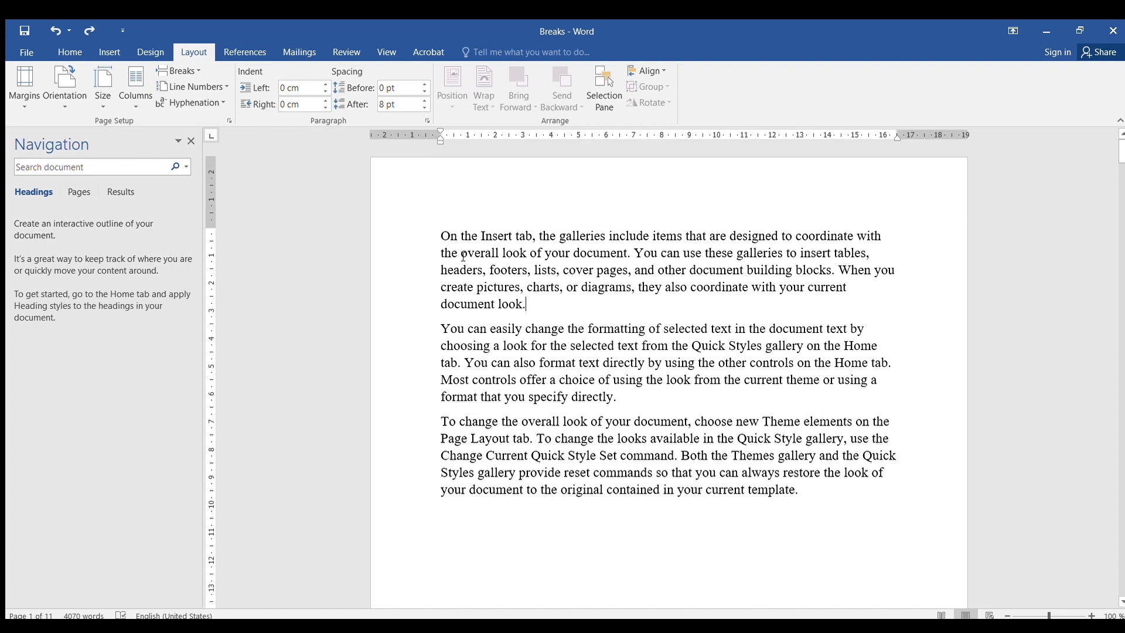
- Insert an empty paragraph after the first paragraph
left_click_drag(444, 233, 516, 305)
left_click(195, 71)
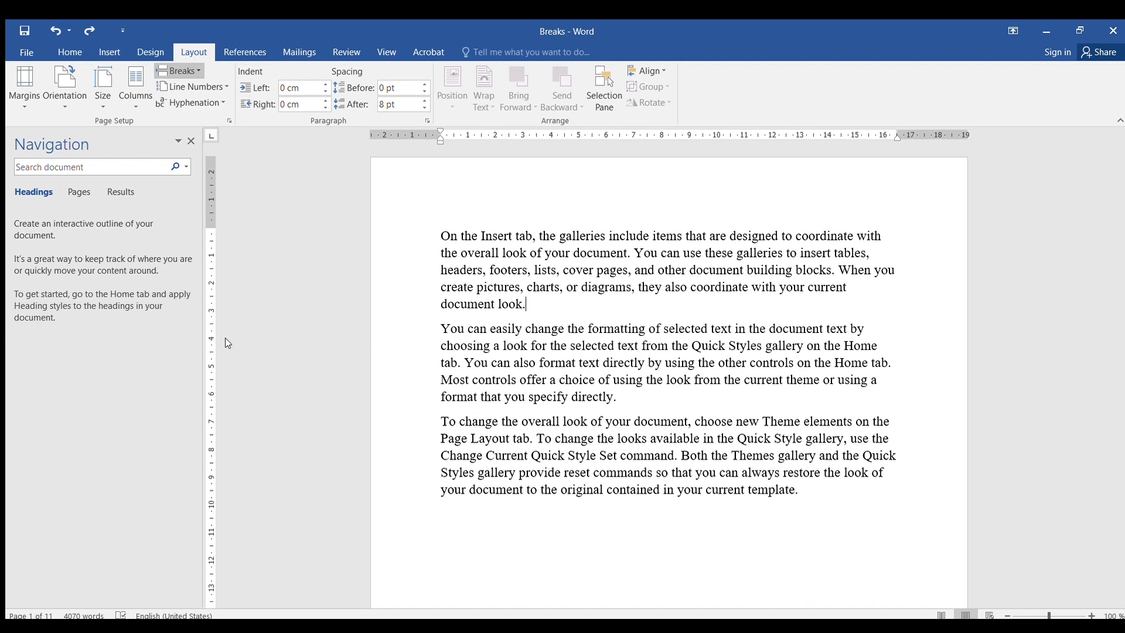
key("Return")
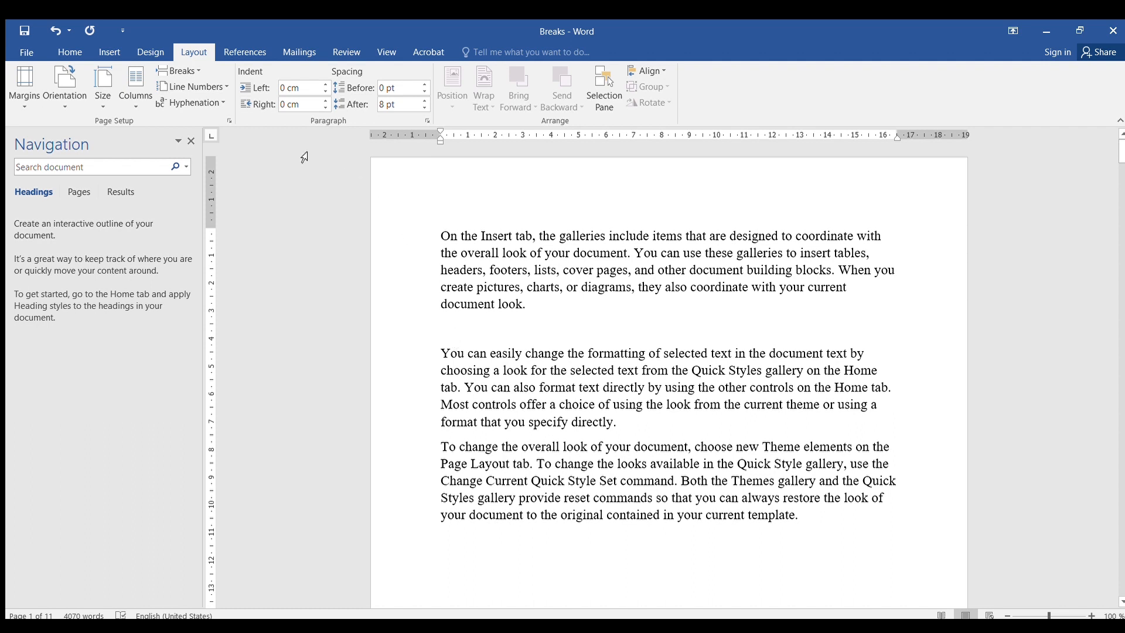
left_click(135, 103)
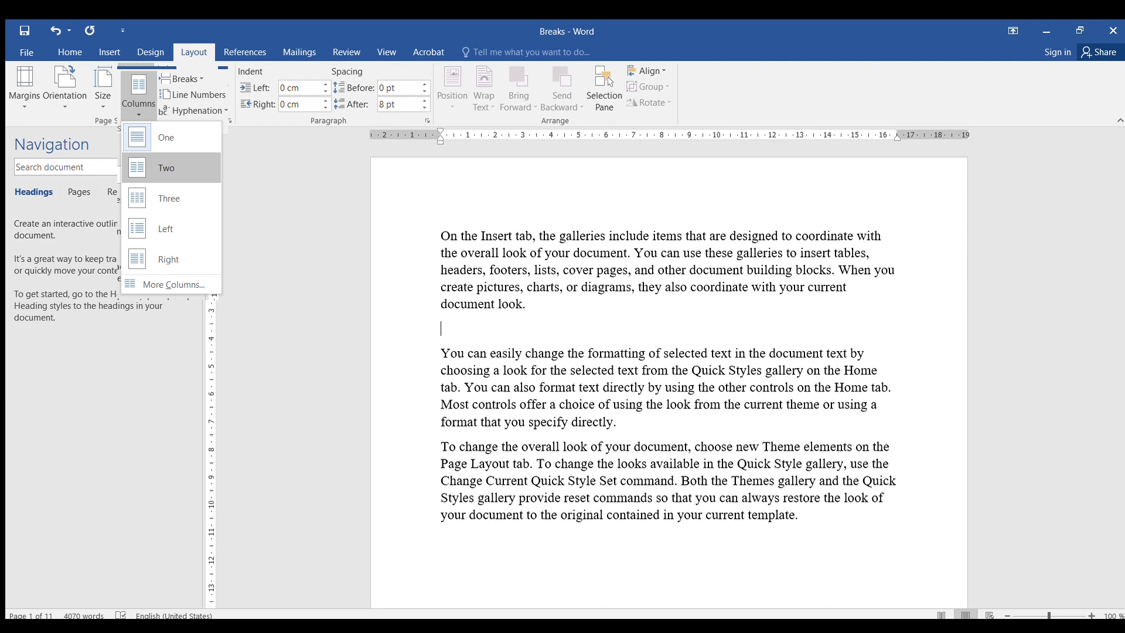
left_click(164, 284)
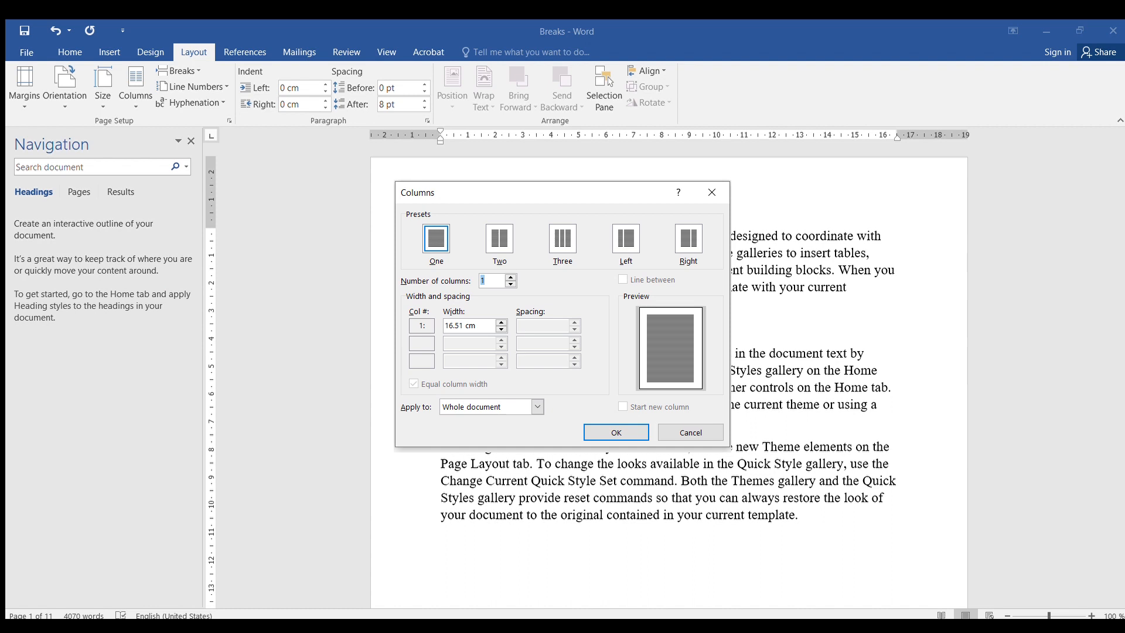
key("Return")
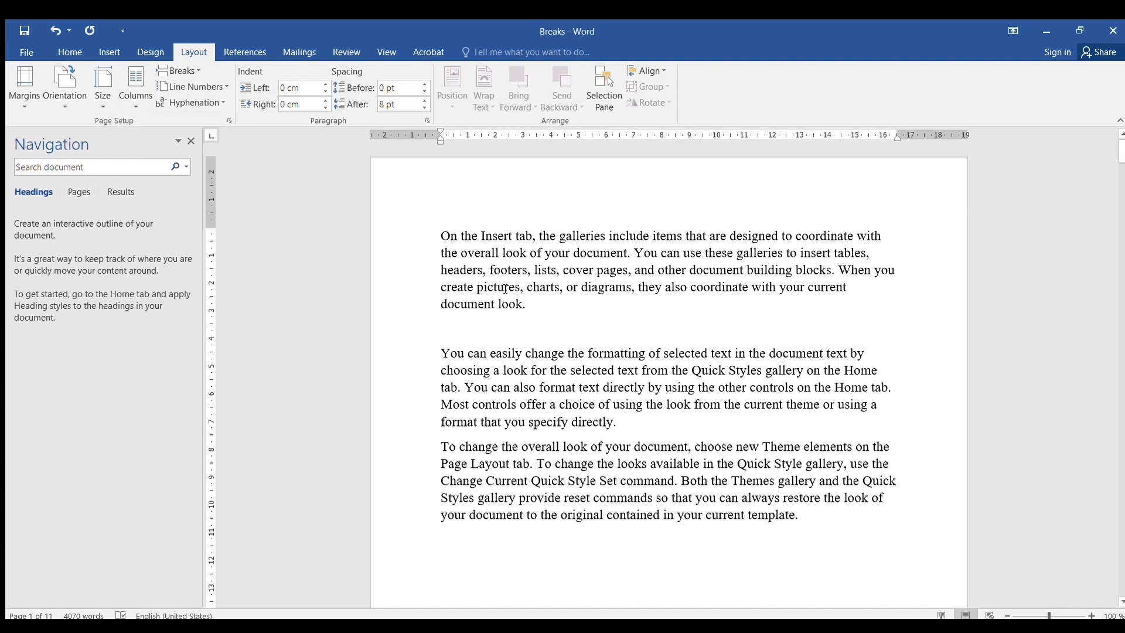
- Switch the text from the empty paragraph onward to a two-column layout
left_click(444, 328)
left_click(135, 88)
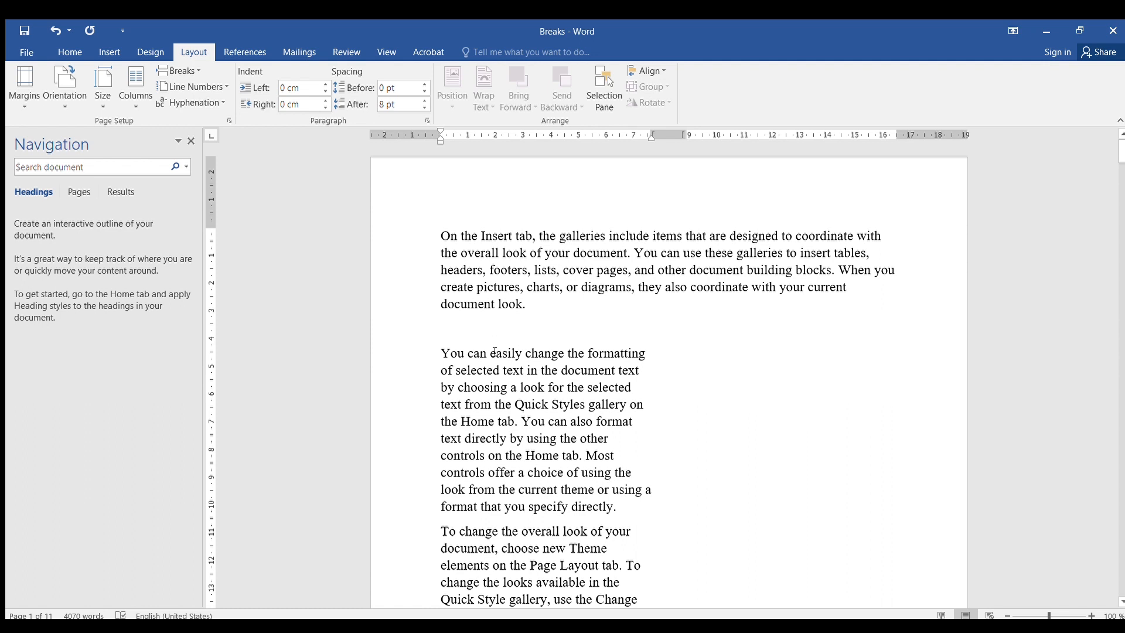
scroll(490, 324, "down", 2)
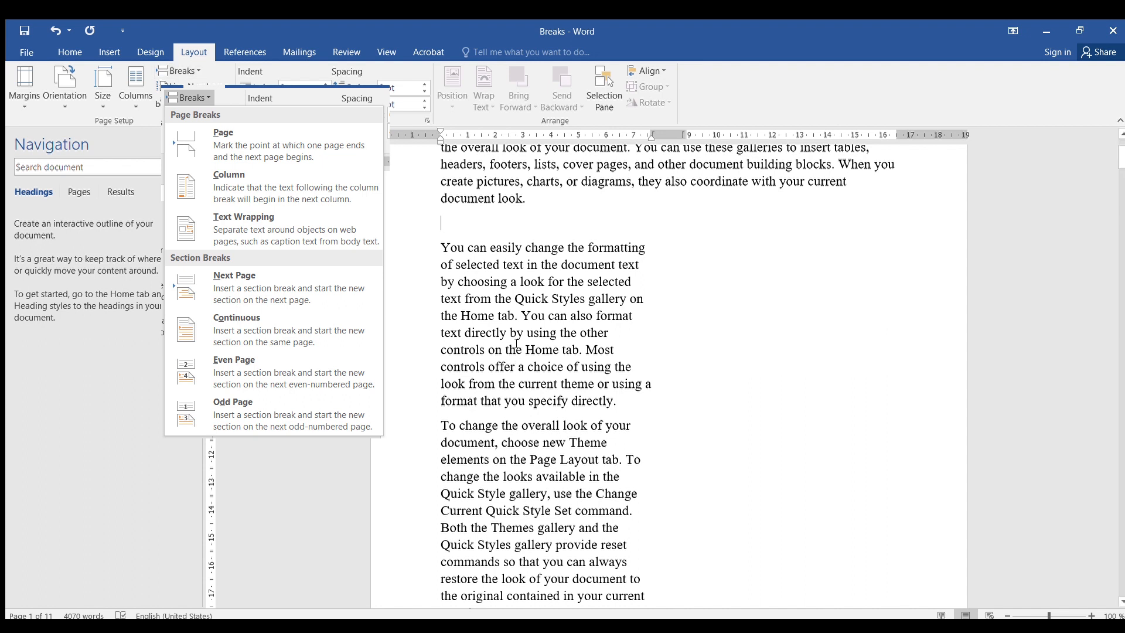
- Insert a column break before the third paragraph so it starts the second column
left_click_drag(441, 247, 570, 398)
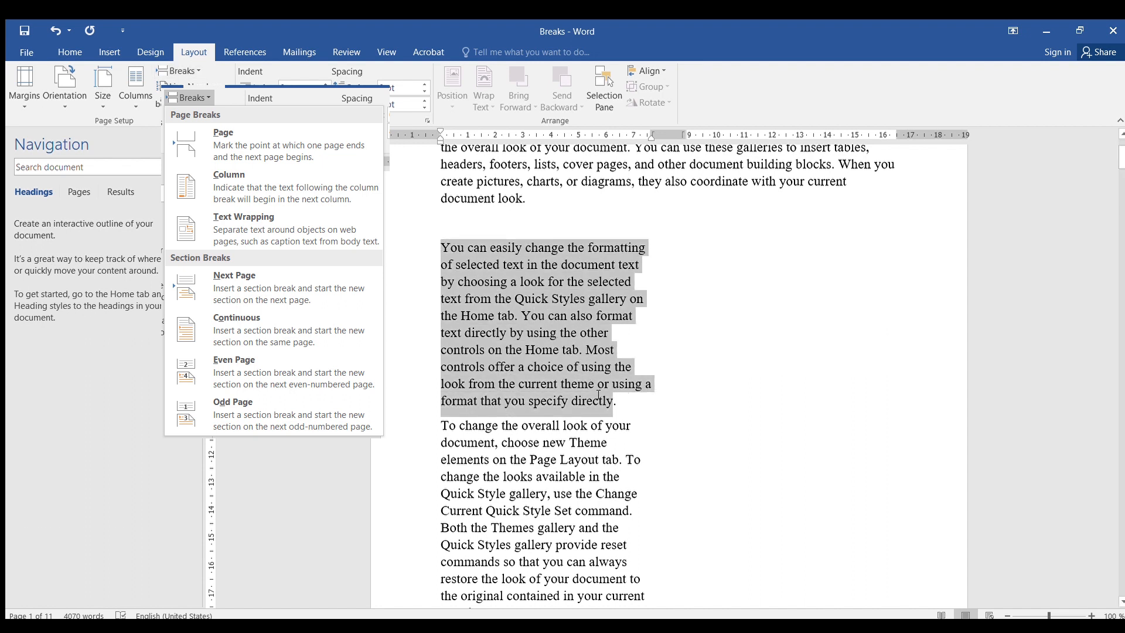
left_click(474, 432)
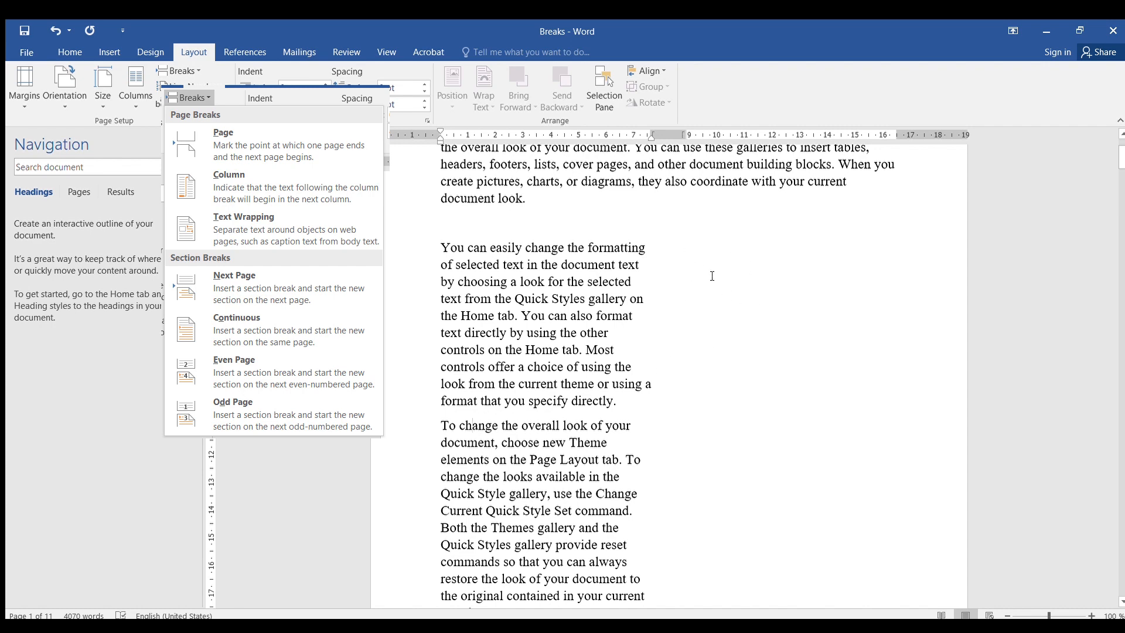
scroll(459, 419, "down", 9)
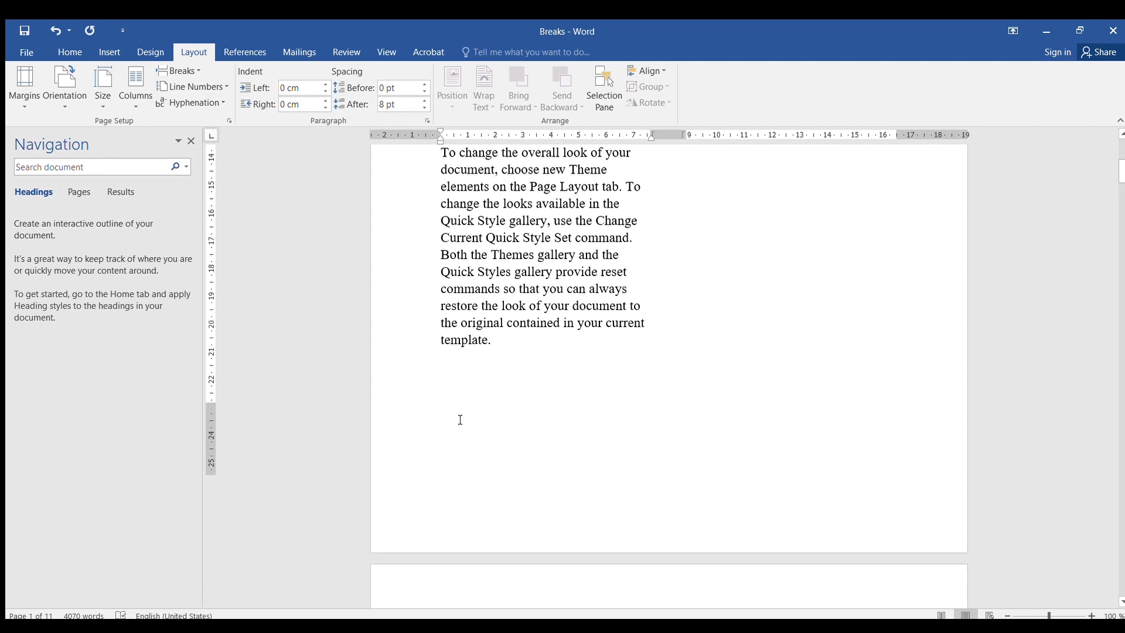
scroll(498, 252, "up", 10)
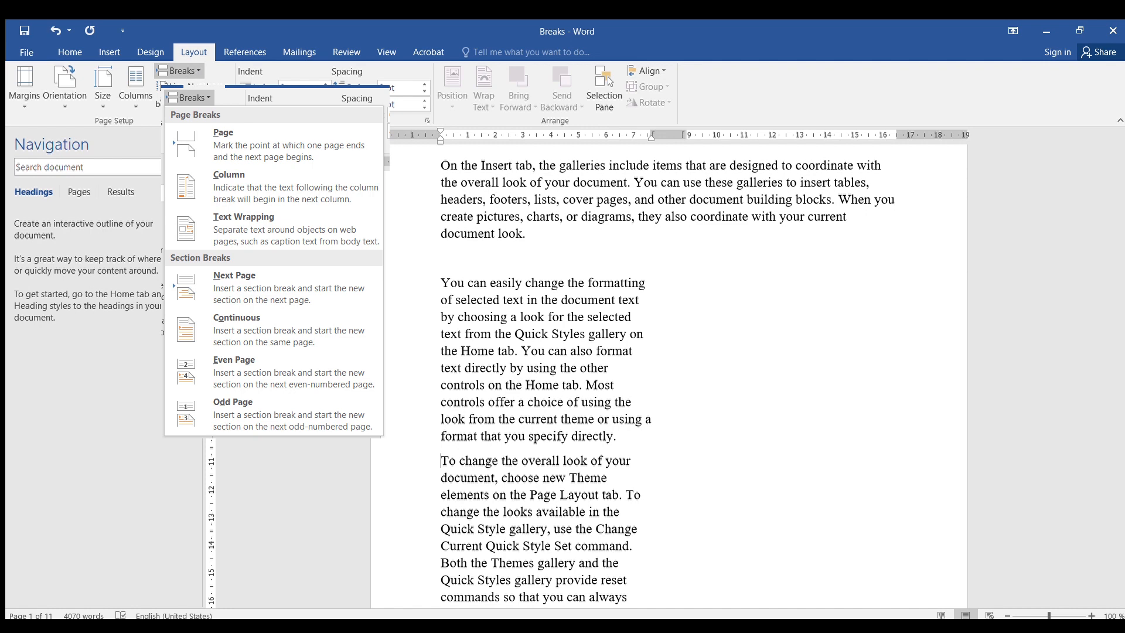
left_click(229, 175)
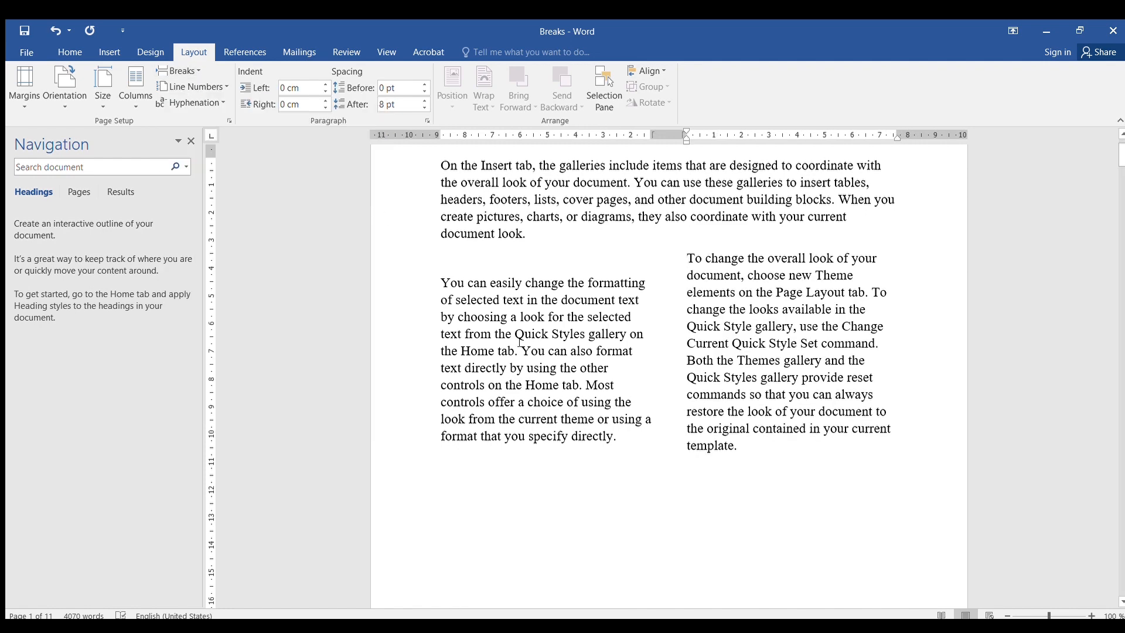
- Delete the blank line above the second paragraph
left_click(441, 286)
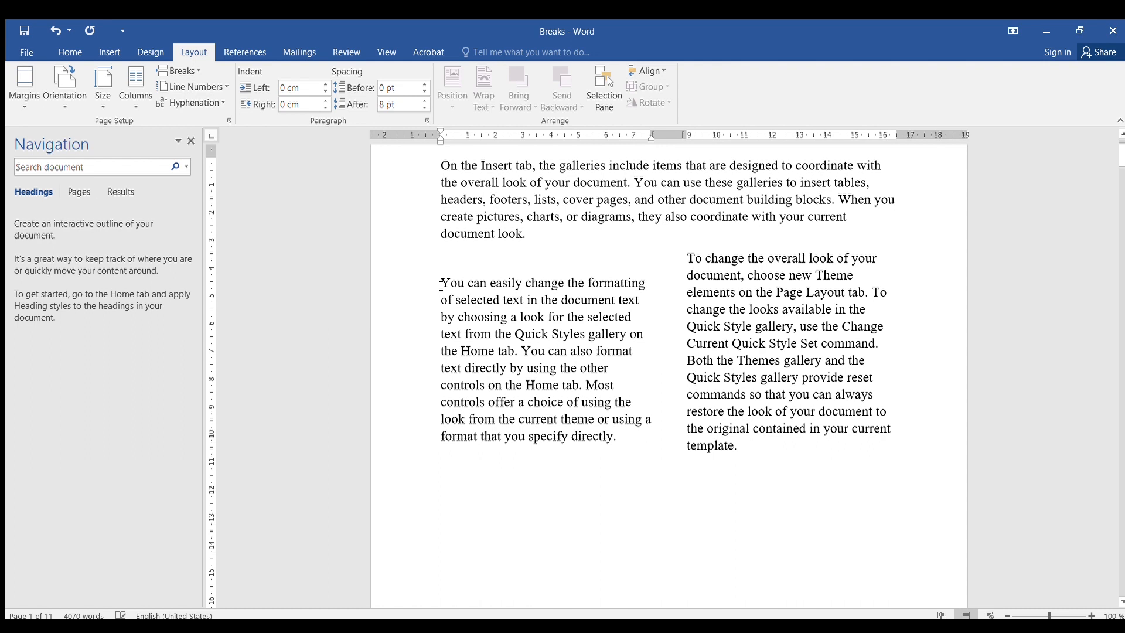
key("BackSpace")
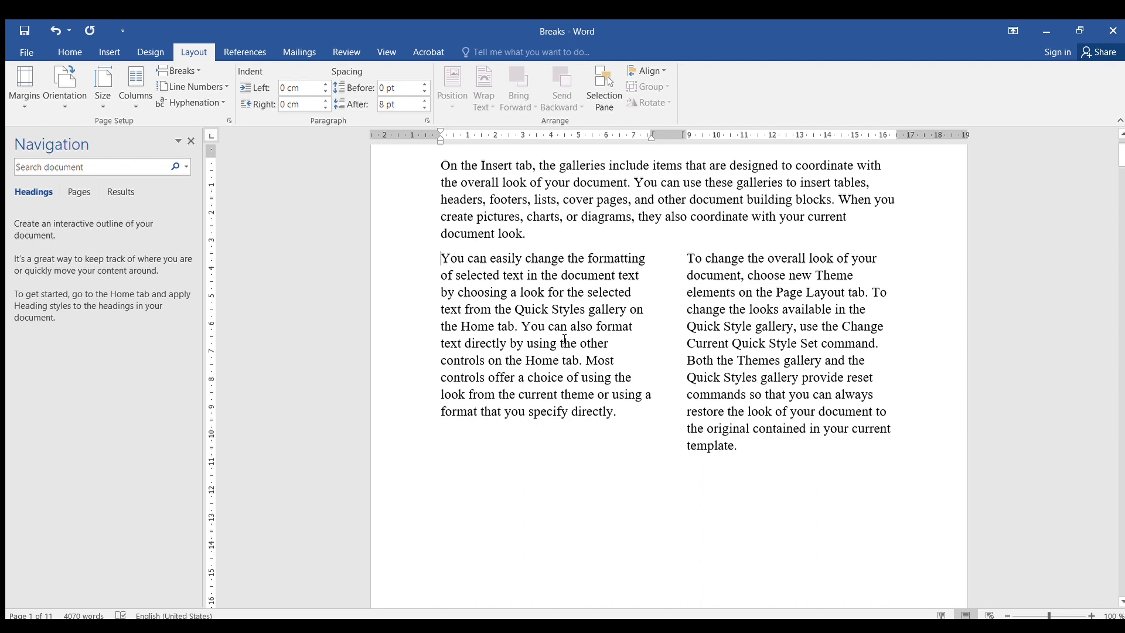
scroll(562, 342, "up", 2)
scroll(563, 338, "down", 3)
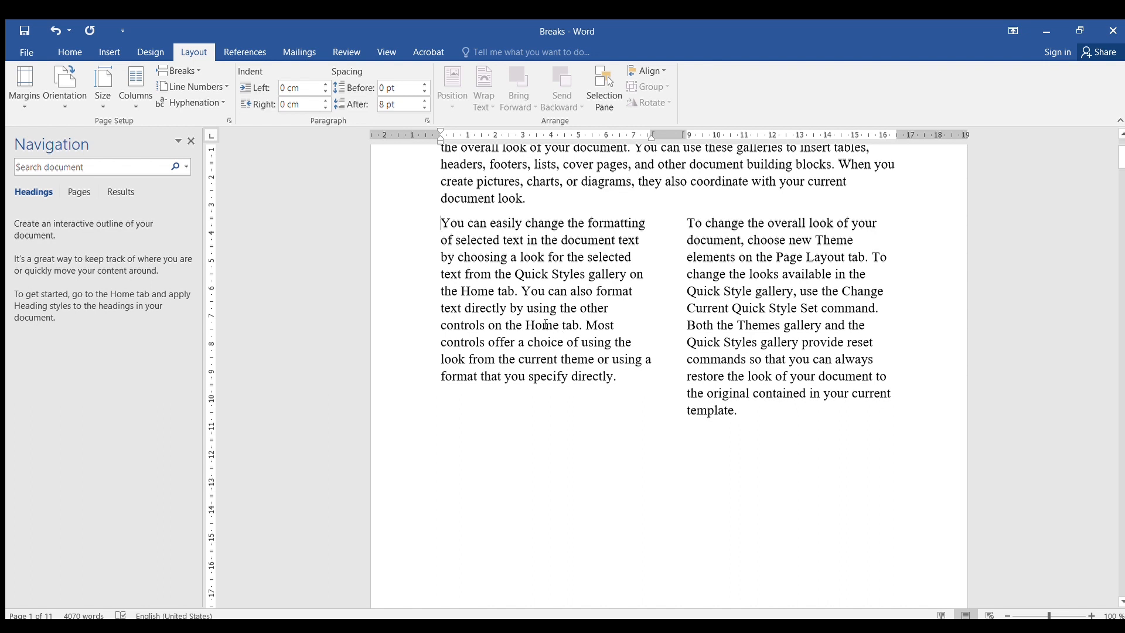
scroll(728, 393, "down", 4)
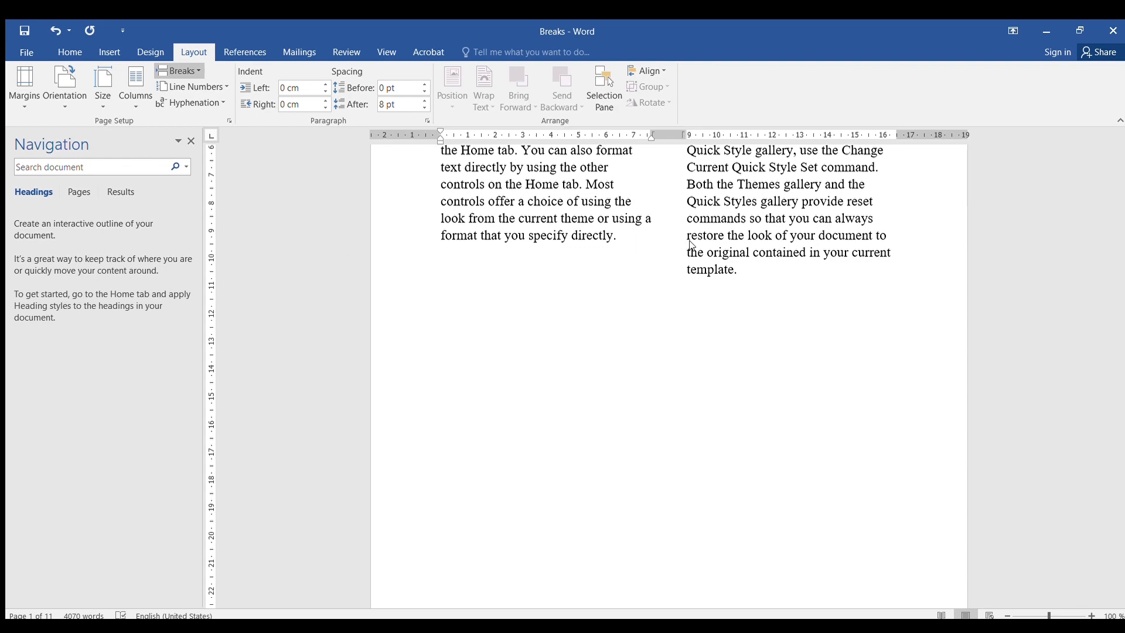
scroll(525, 239, "up", 3)
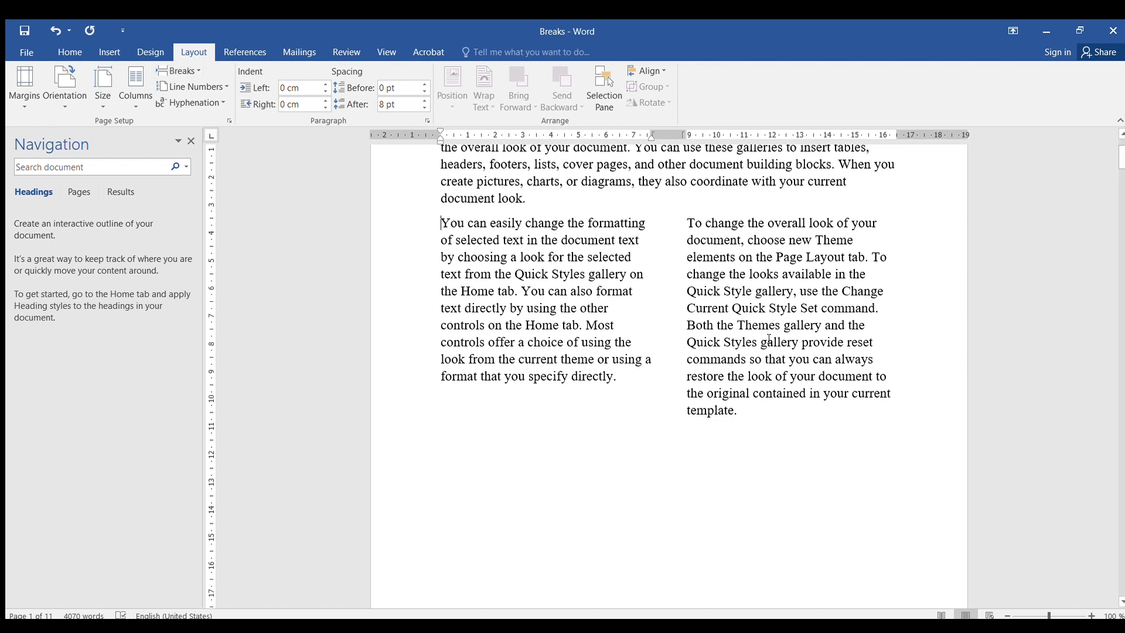
scroll(746, 286, "down", 15)
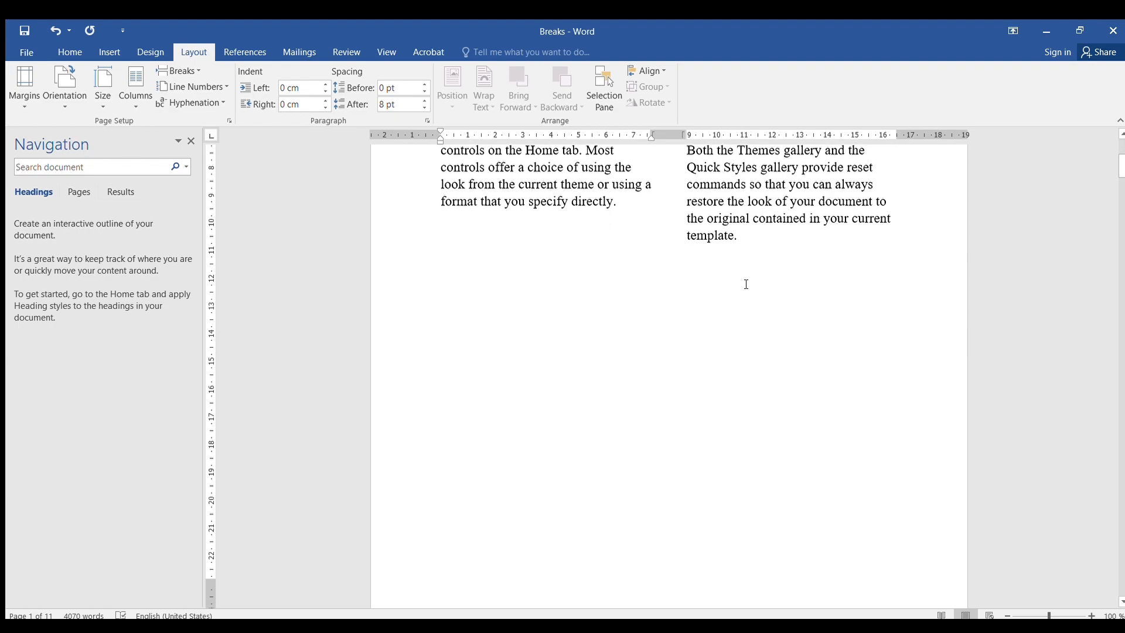
scroll(732, 279, "down", 15)
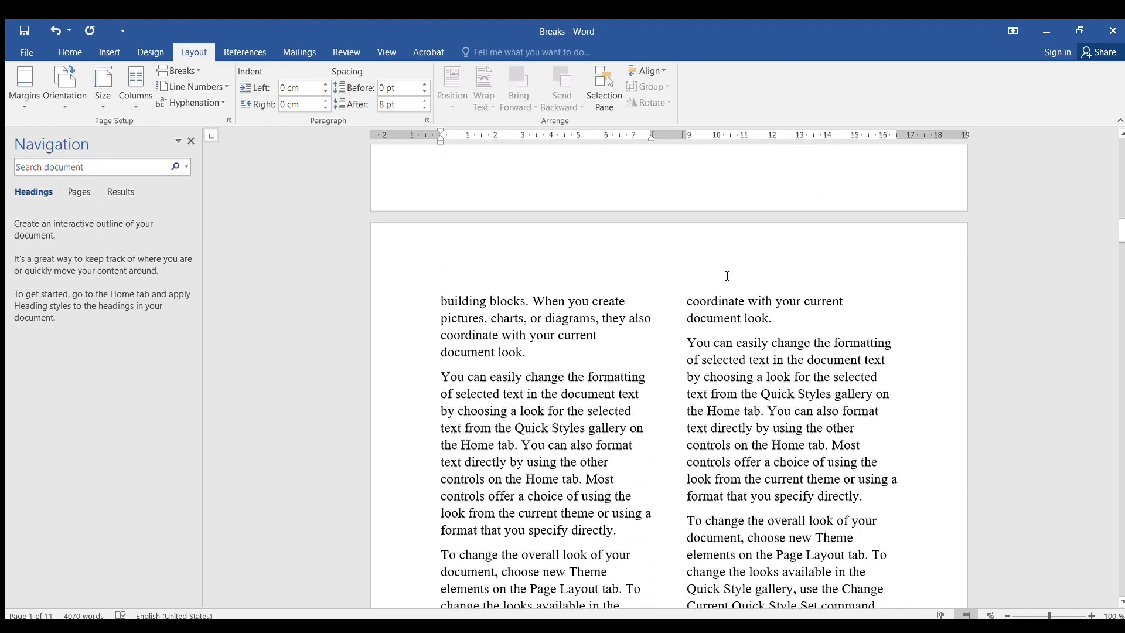
- Scroll through the document to review the two-column layout and the text that follows it
scroll(727, 270, "up", 15)
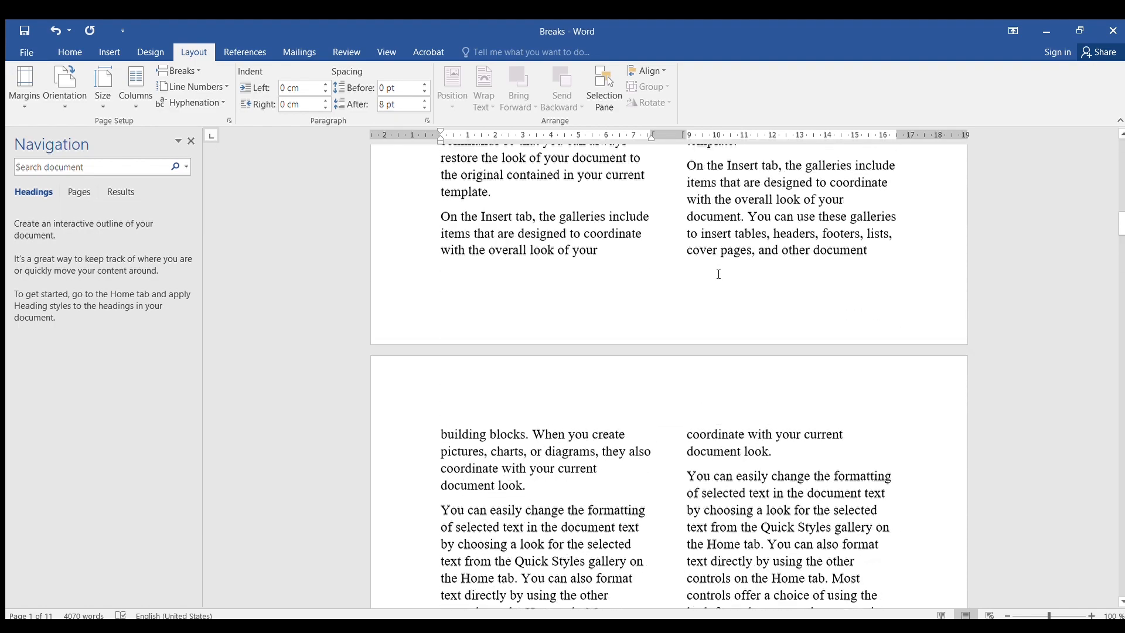
scroll(709, 273, "up", 9)
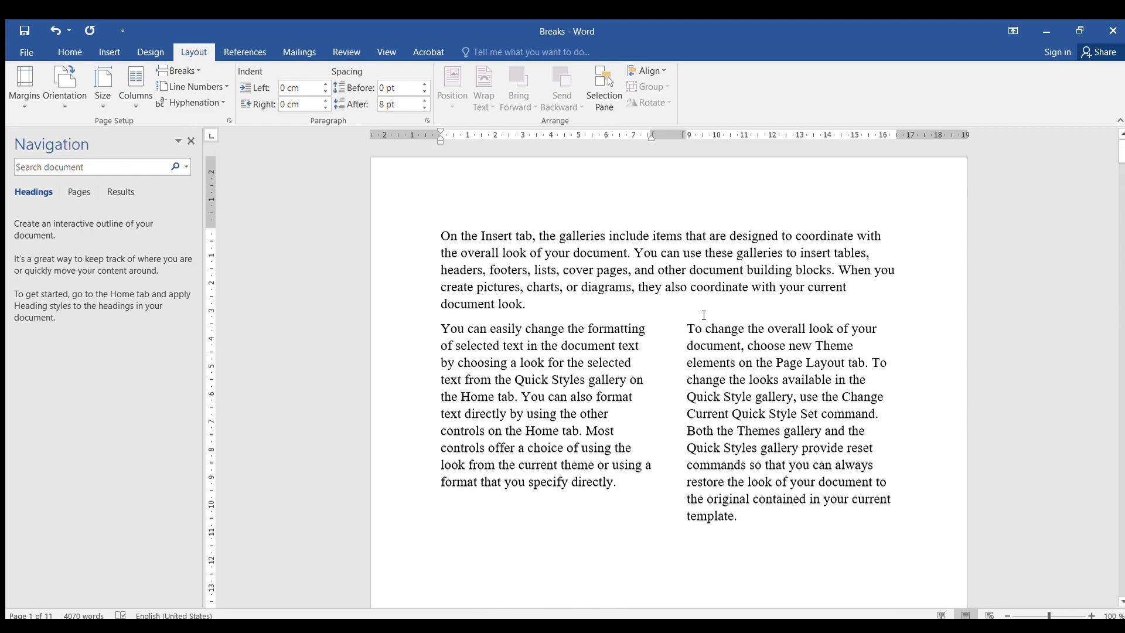
left_click(617, 258)
scroll(742, 427, "down", 8)
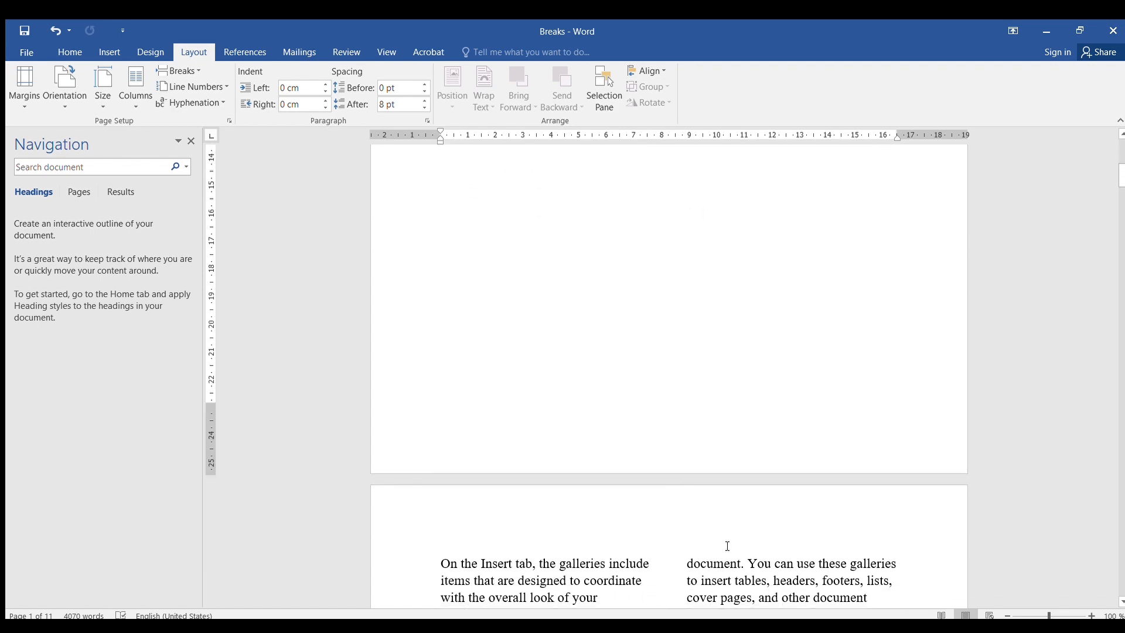
scroll(721, 510, "down", 4)
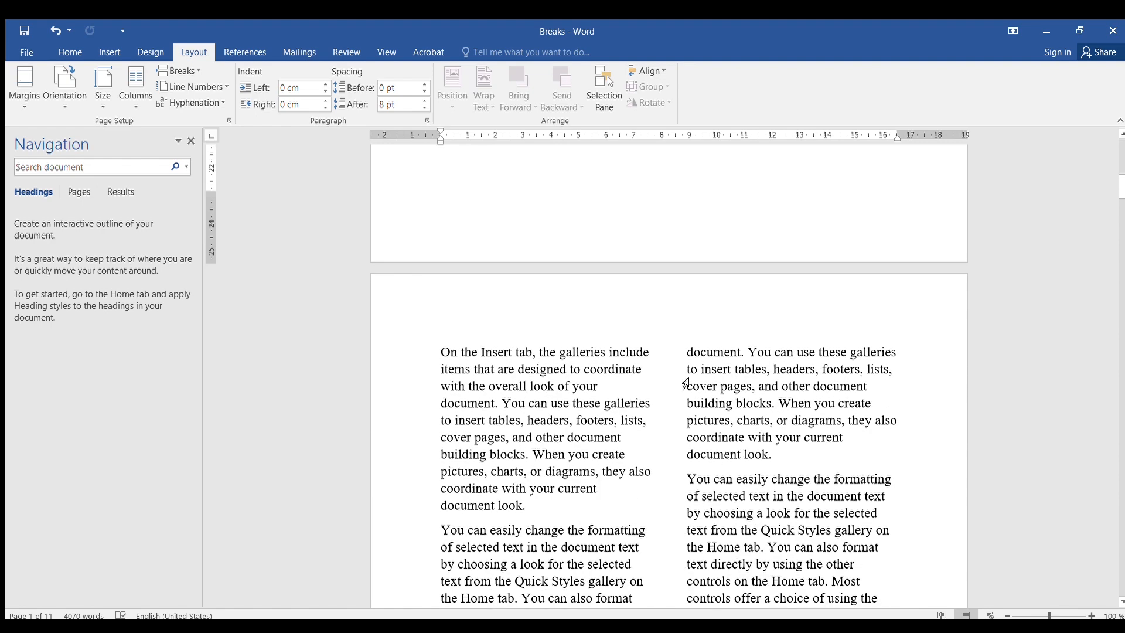
scroll(666, 479, "down", 15)
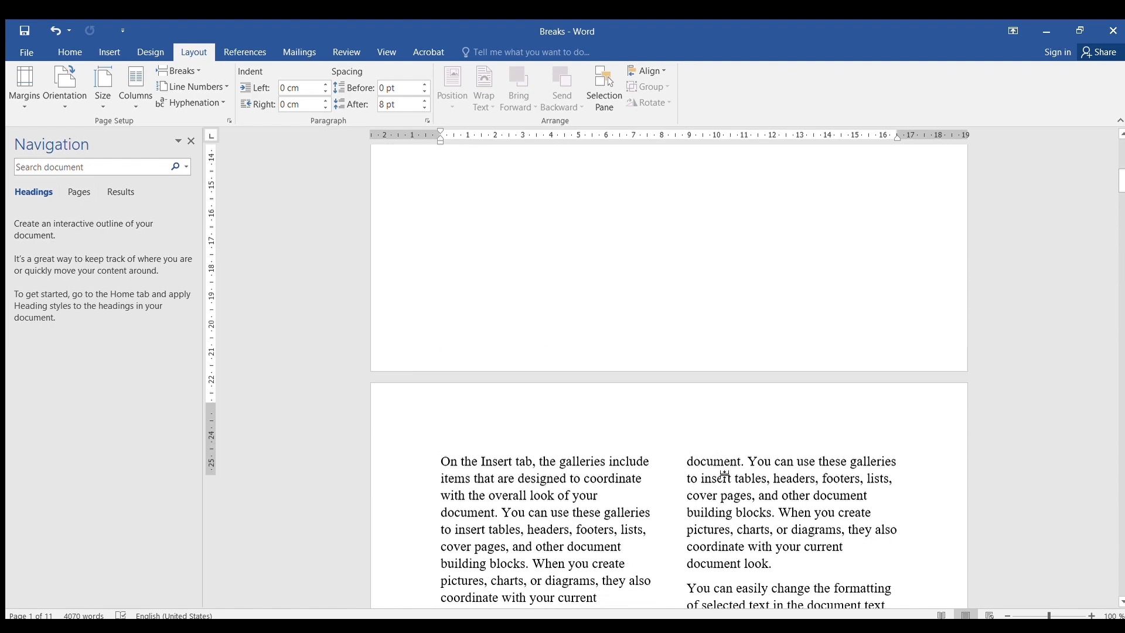
scroll(727, 483, "up", 1)
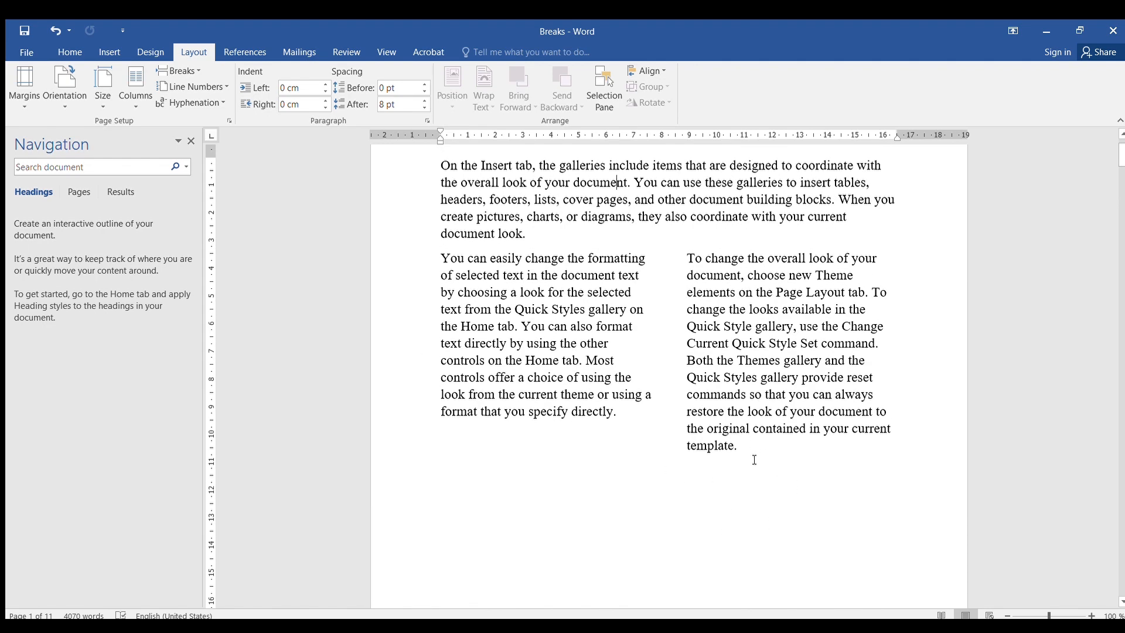
- Insert a next-page section break after the end of the two-column text
left_click(728, 459)
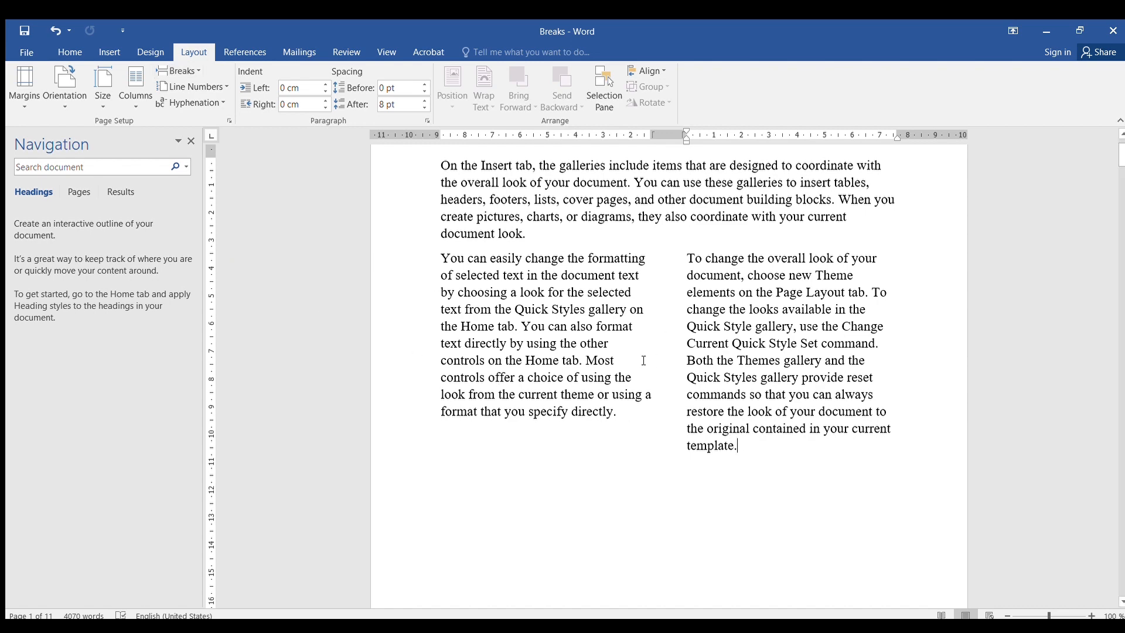
scroll(711, 447, "down", 7)
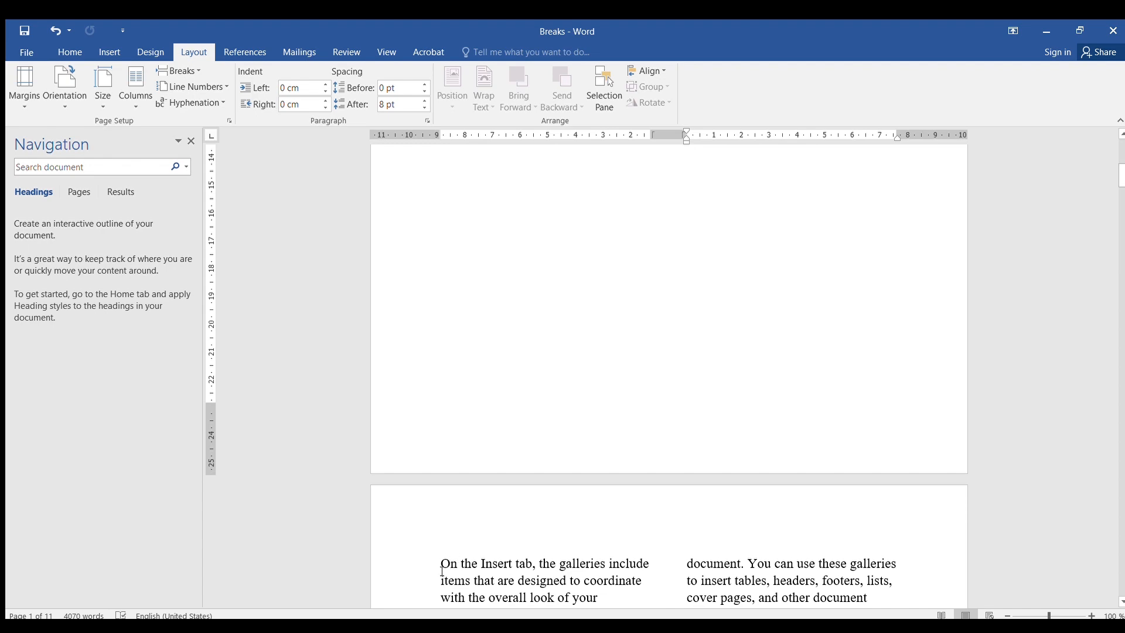
left_click(609, 438)
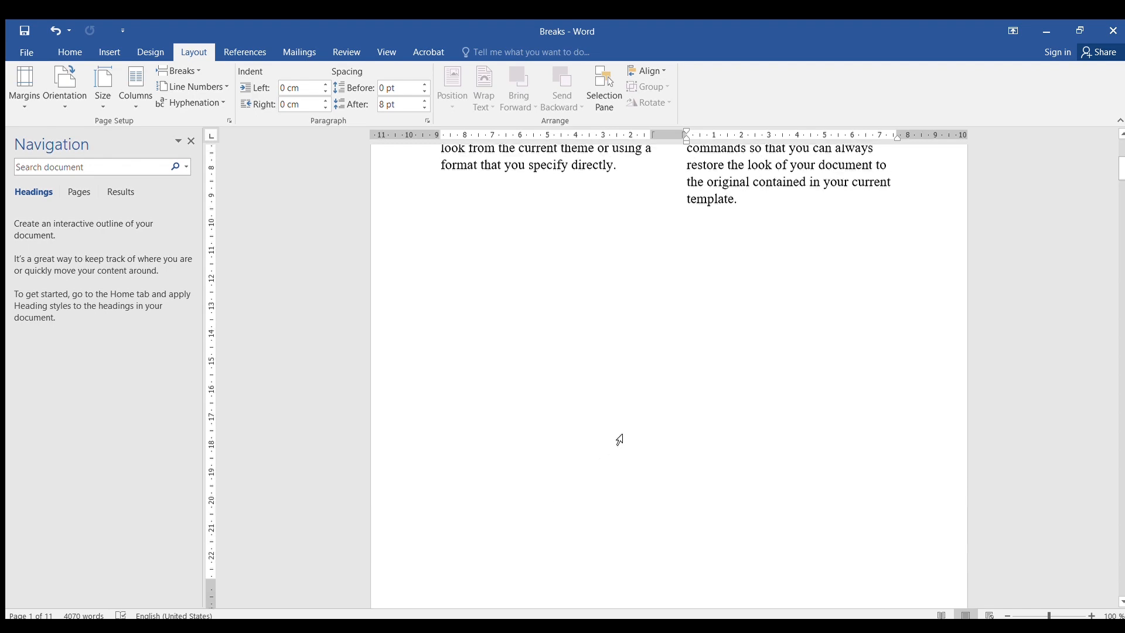
scroll(660, 479, "down", 8)
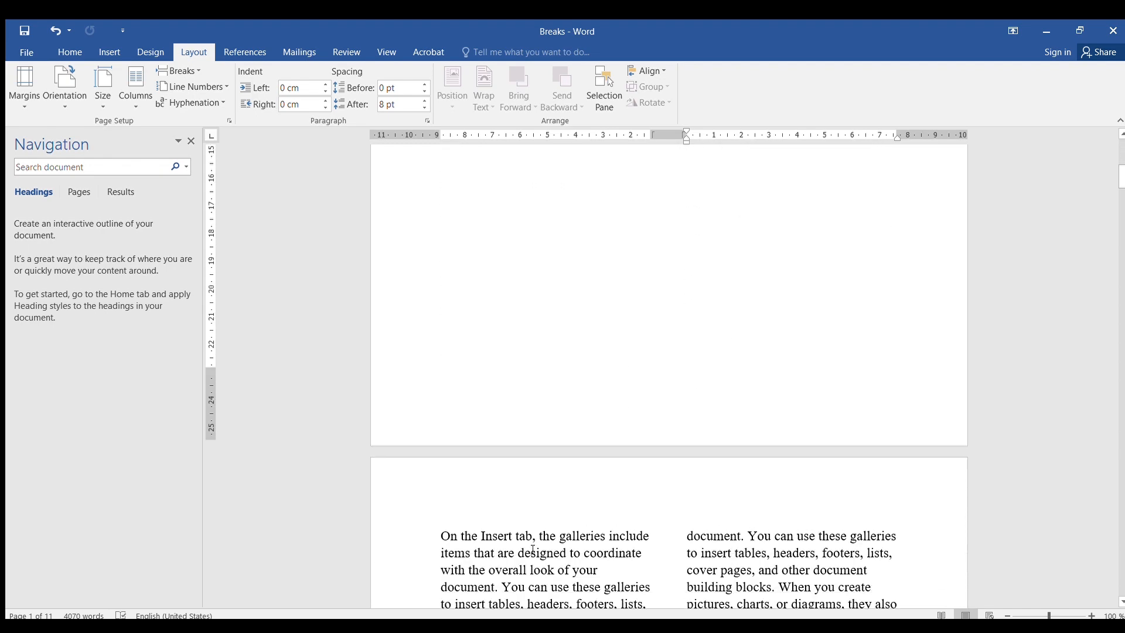
scroll(623, 377, "up", 10)
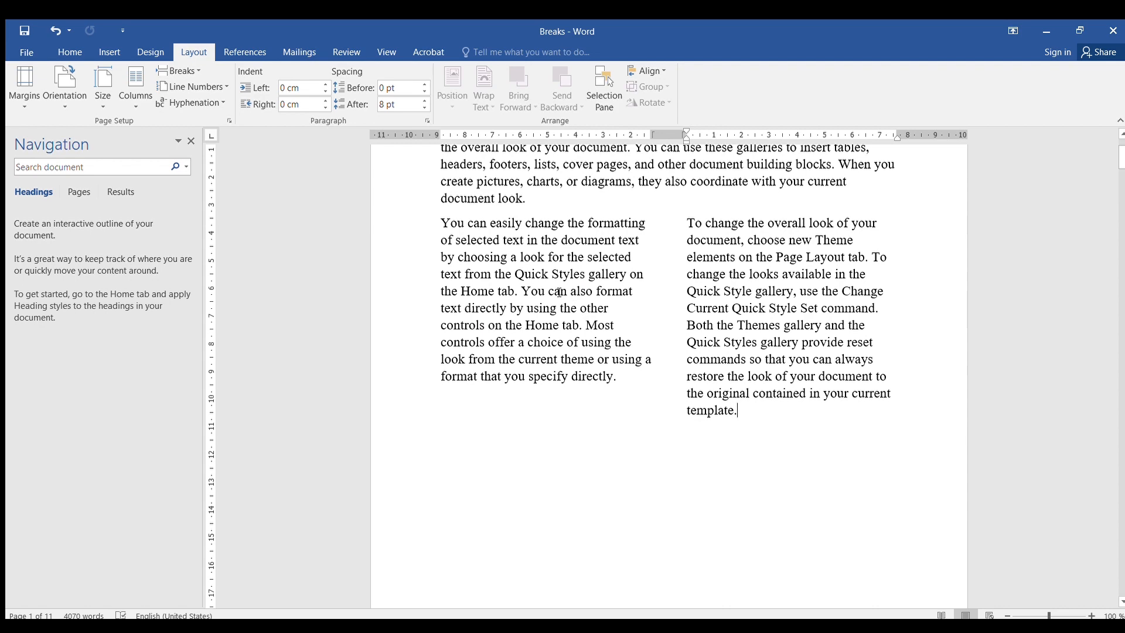
scroll(744, 395, "down", 8)
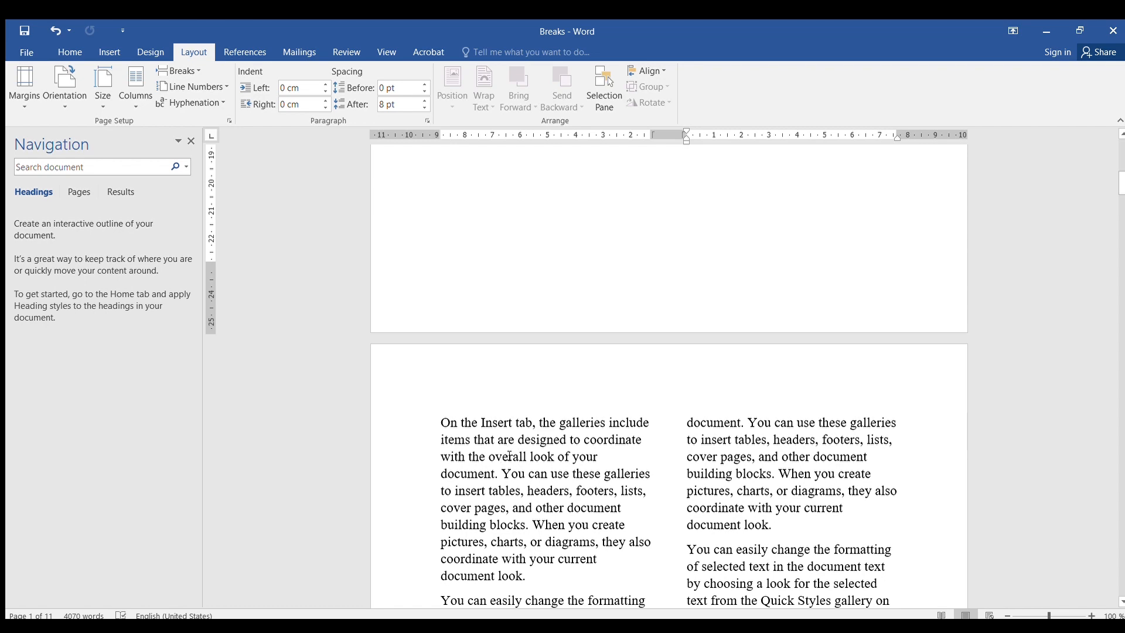
scroll(608, 415, "down", 9)
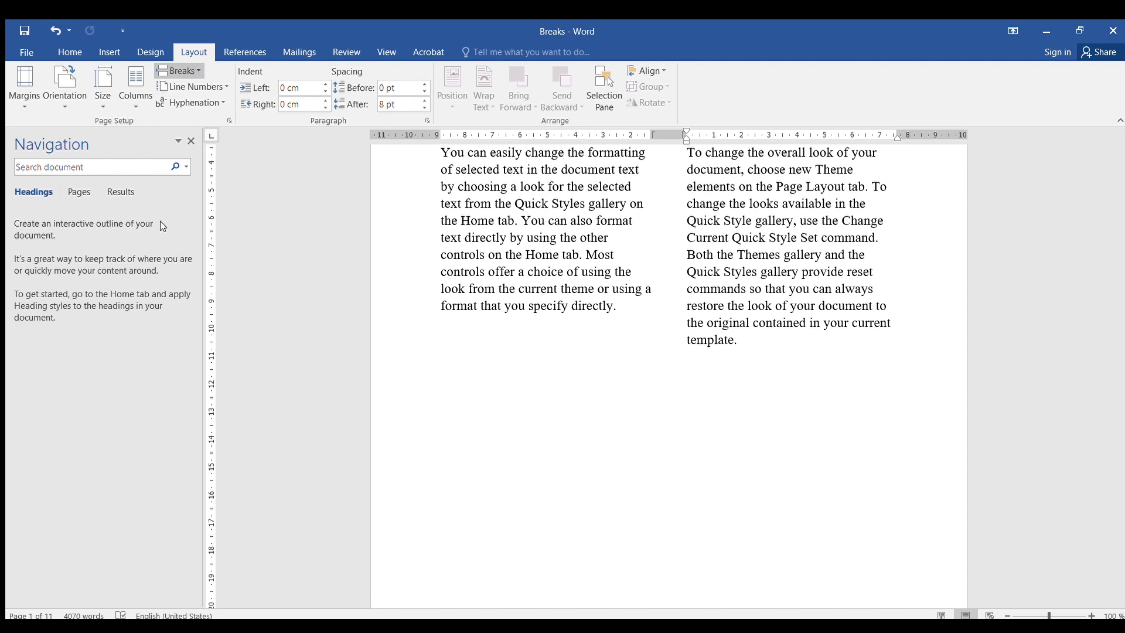
left_click(220, 249)
- Set the new section after the break to a single-column layout
scroll(525, 502, "down", 2)
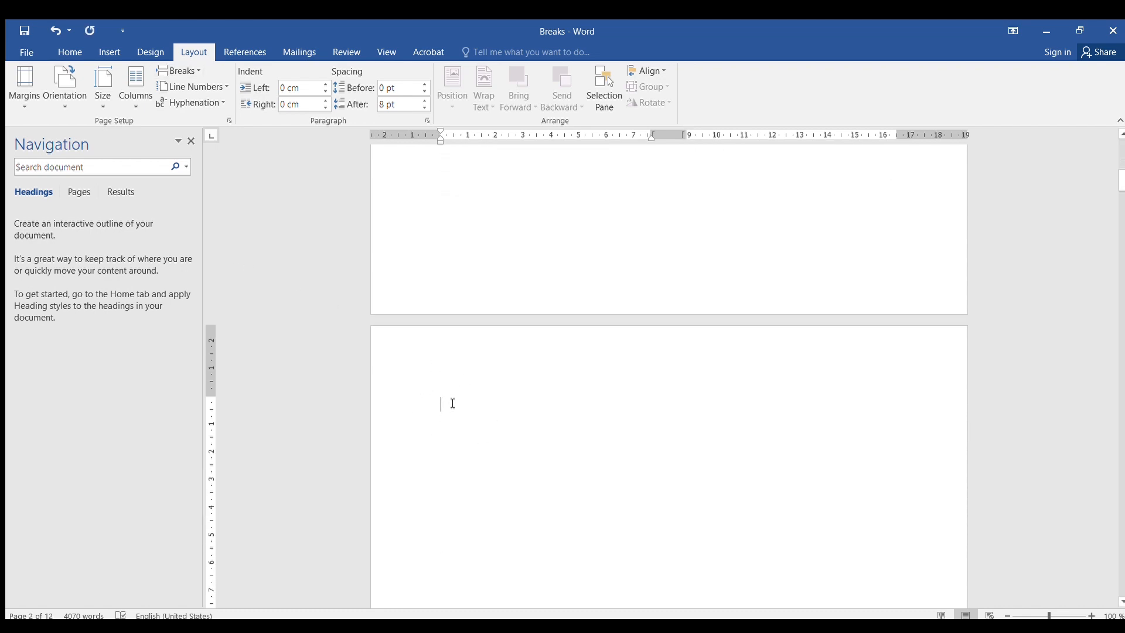
scroll(456, 411, "down", 10)
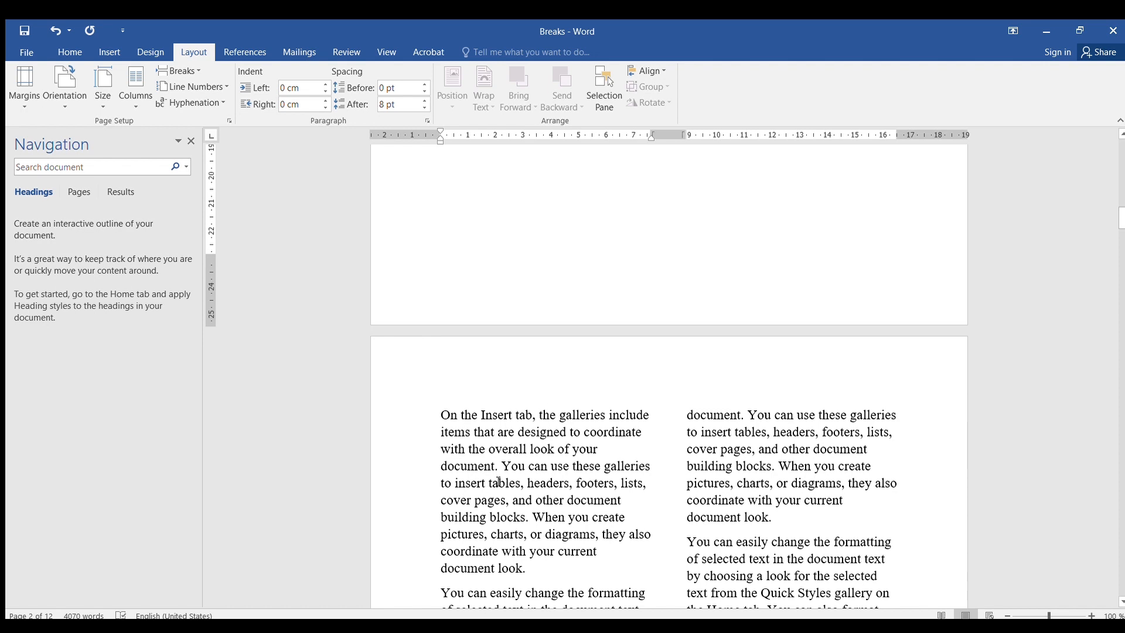
scroll(541, 473, "up", 10)
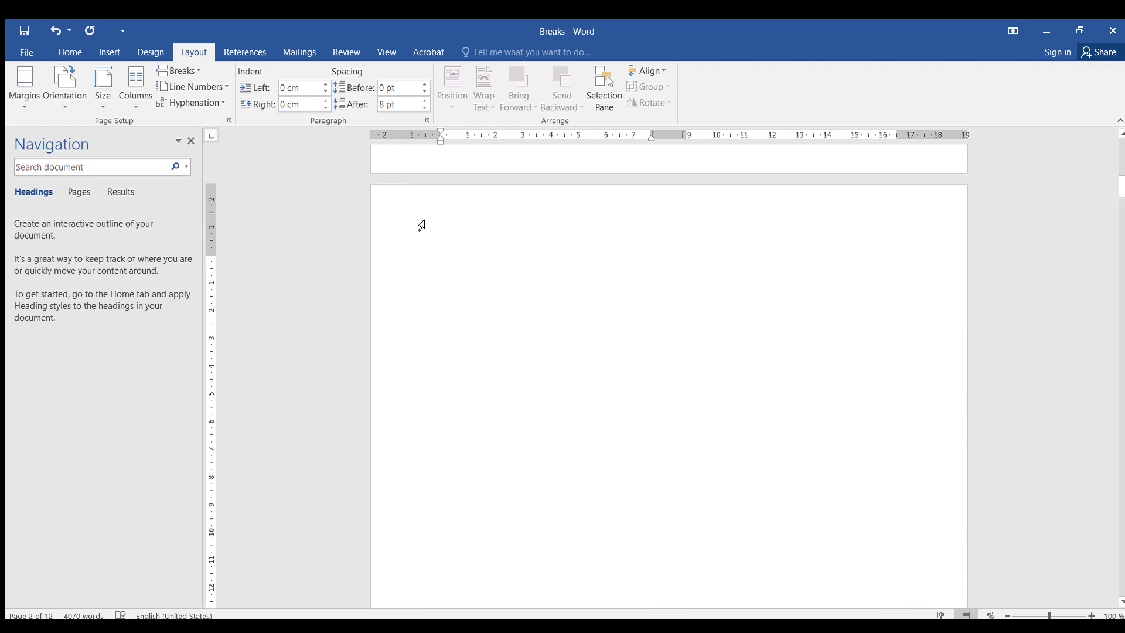
left_click(134, 107)
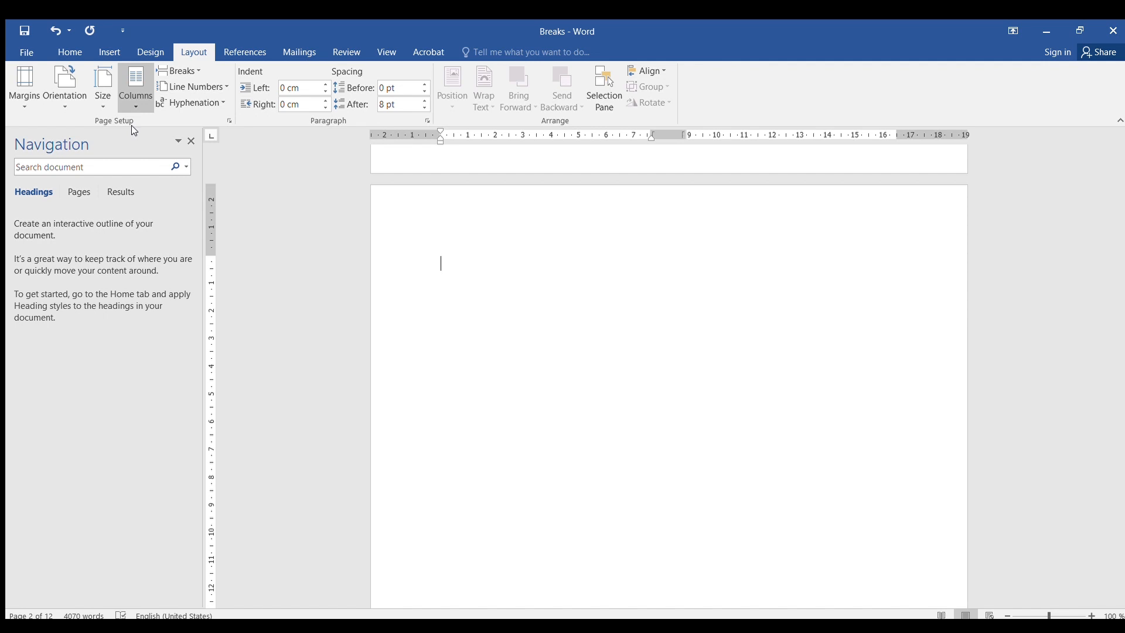
scroll(528, 405, "up", 3)
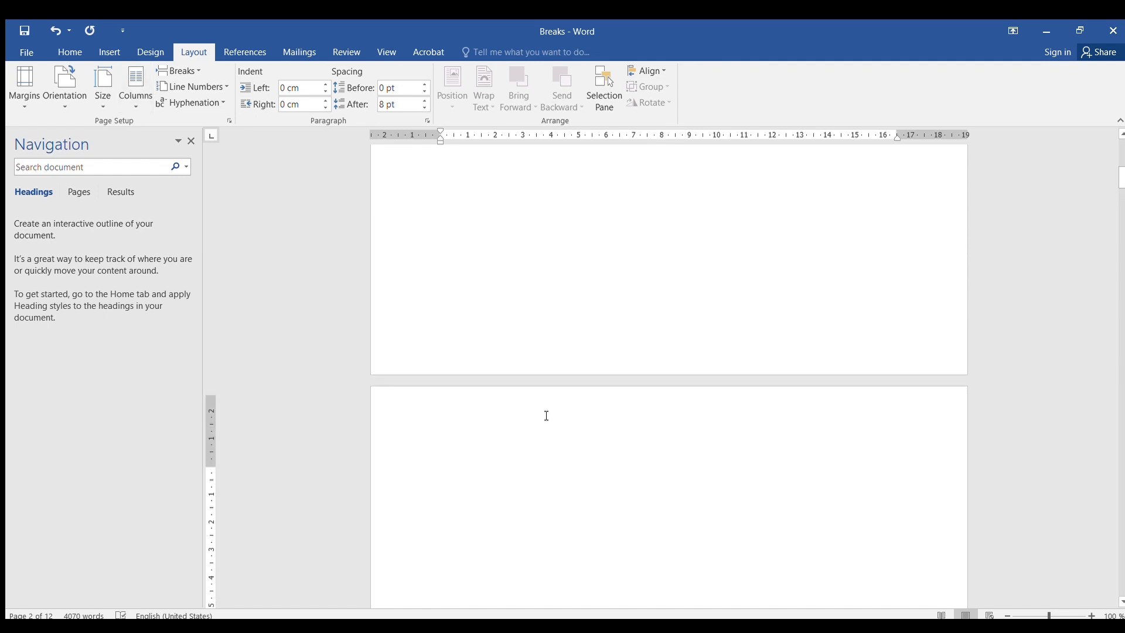
scroll(547, 419, "down", 3)
scroll(546, 428, "up", 9)
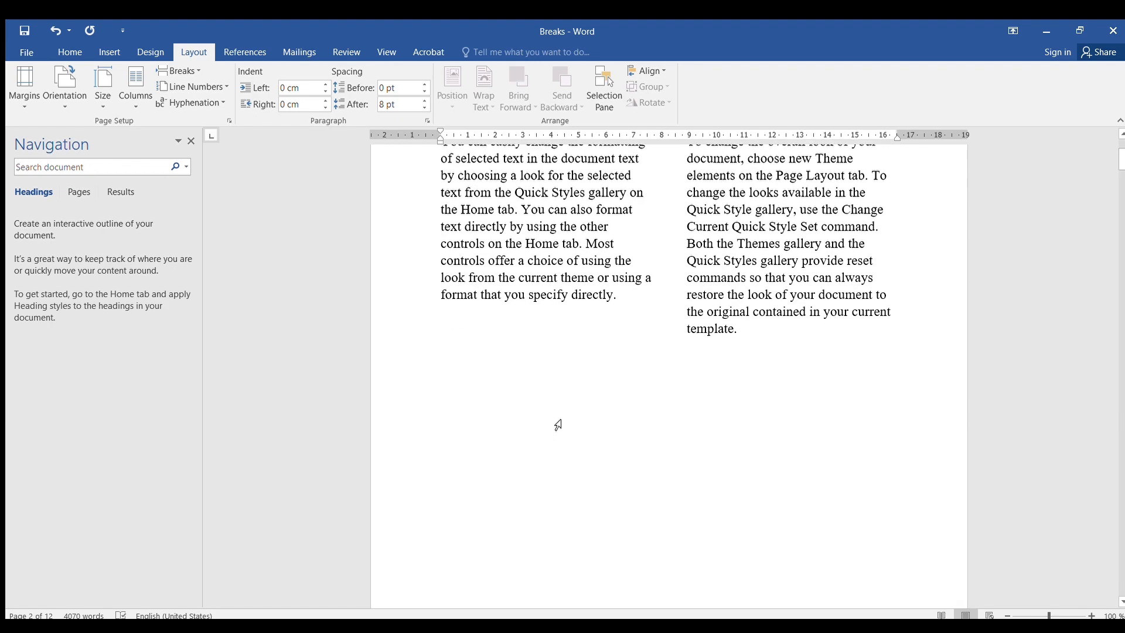
scroll(554, 425, "down", 15)
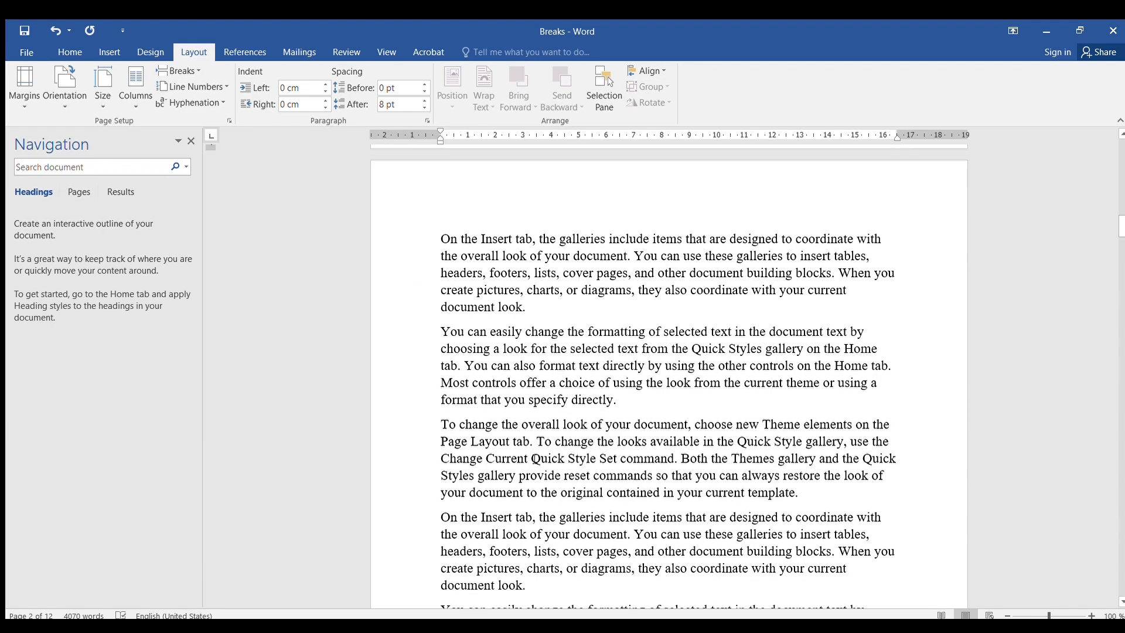
scroll(491, 382, "up", 3)
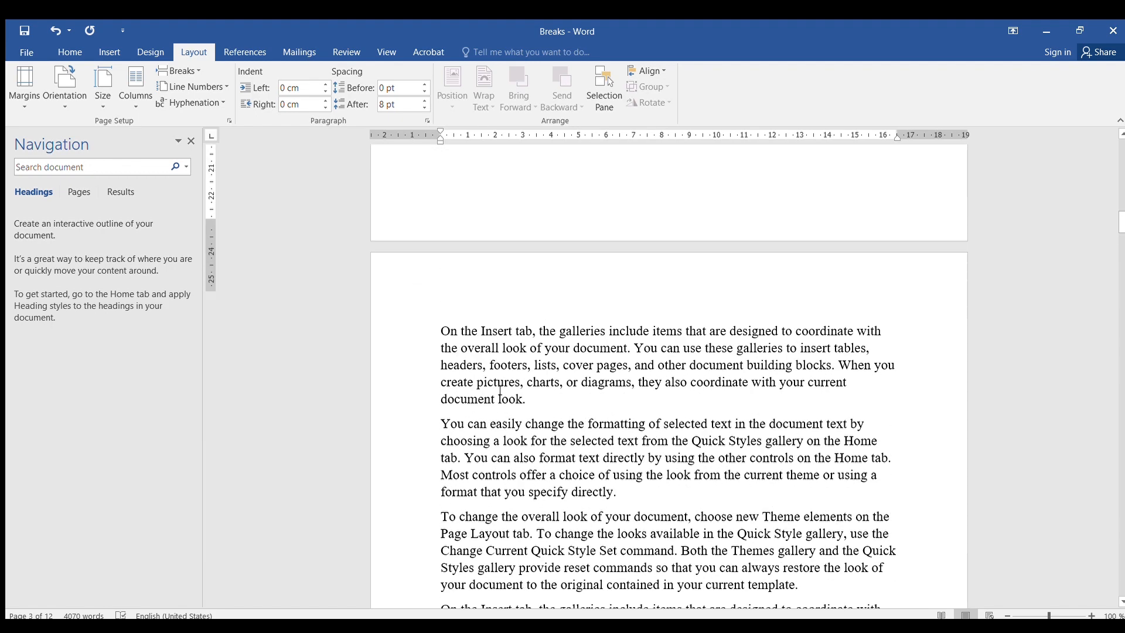
- Remove the empty page before the single-column text
left_click(438, 417)
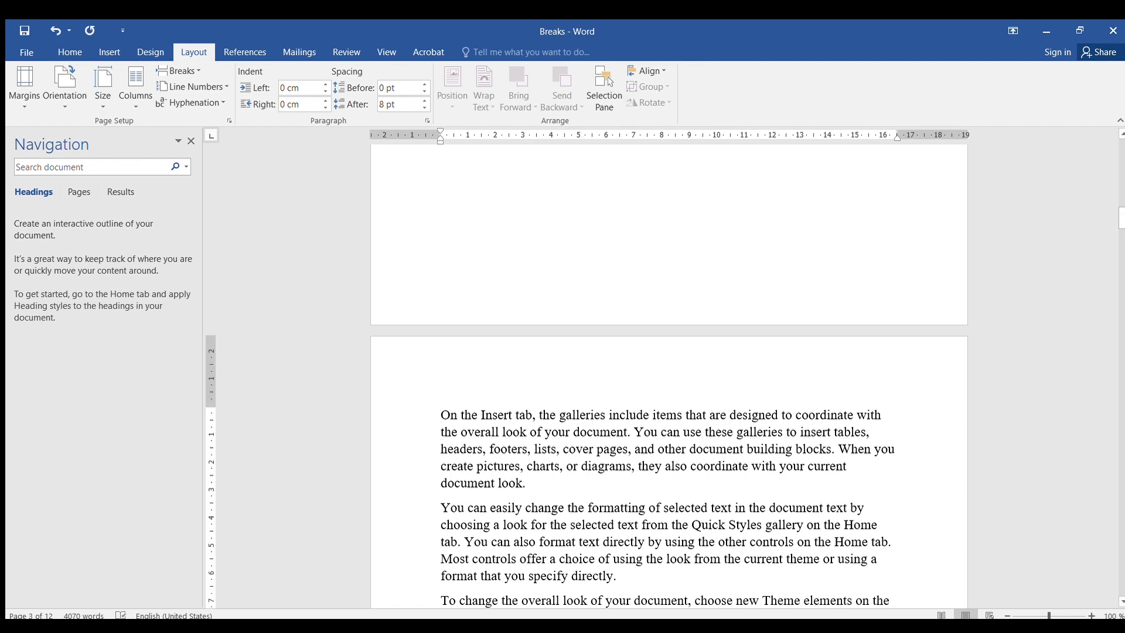
key("BackSpace")
key("ctrl+z")
scroll(527, 432, "up", 8)
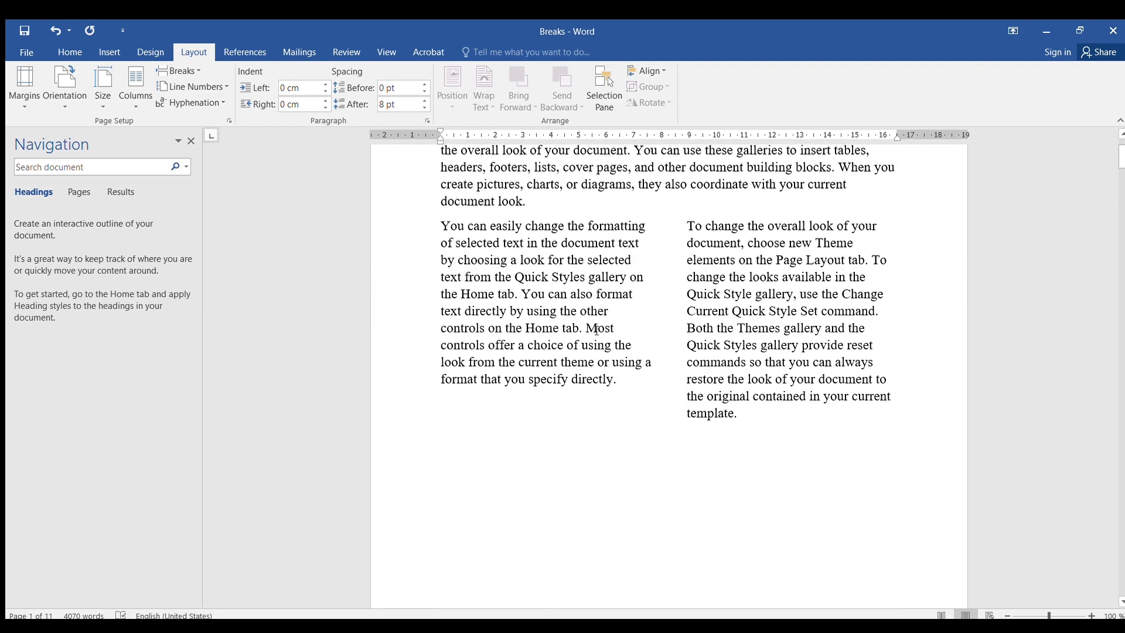
scroll(596, 330, "up", 2)
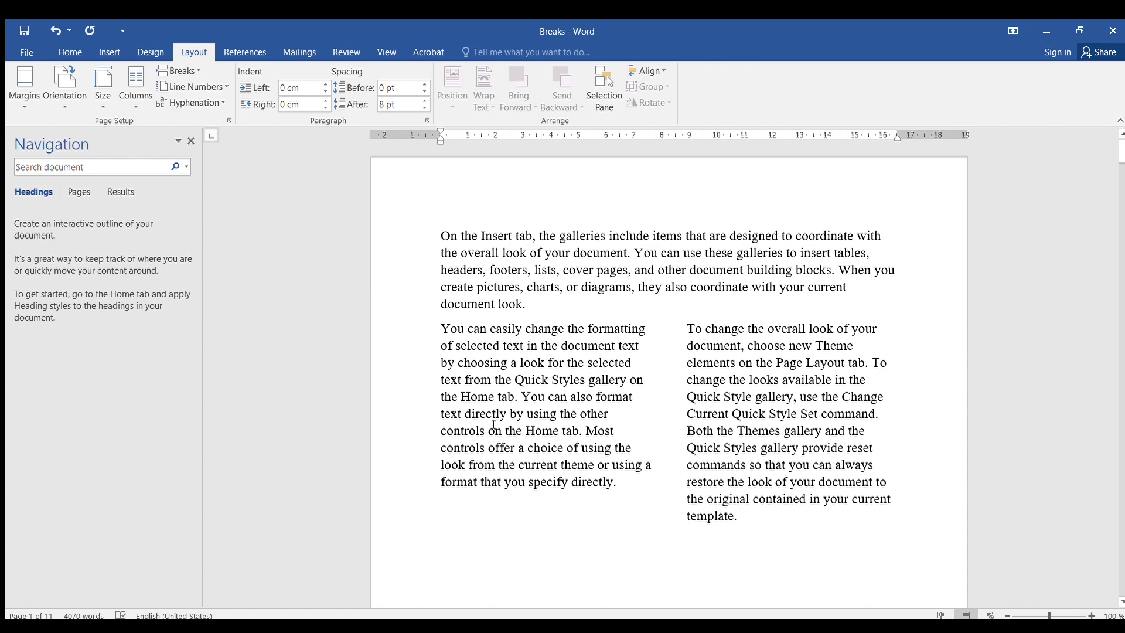
- Restore the heading above the single-column text and retitle it Preface
scroll(577, 437, "down", 3)
scroll(582, 439, "down", 6)
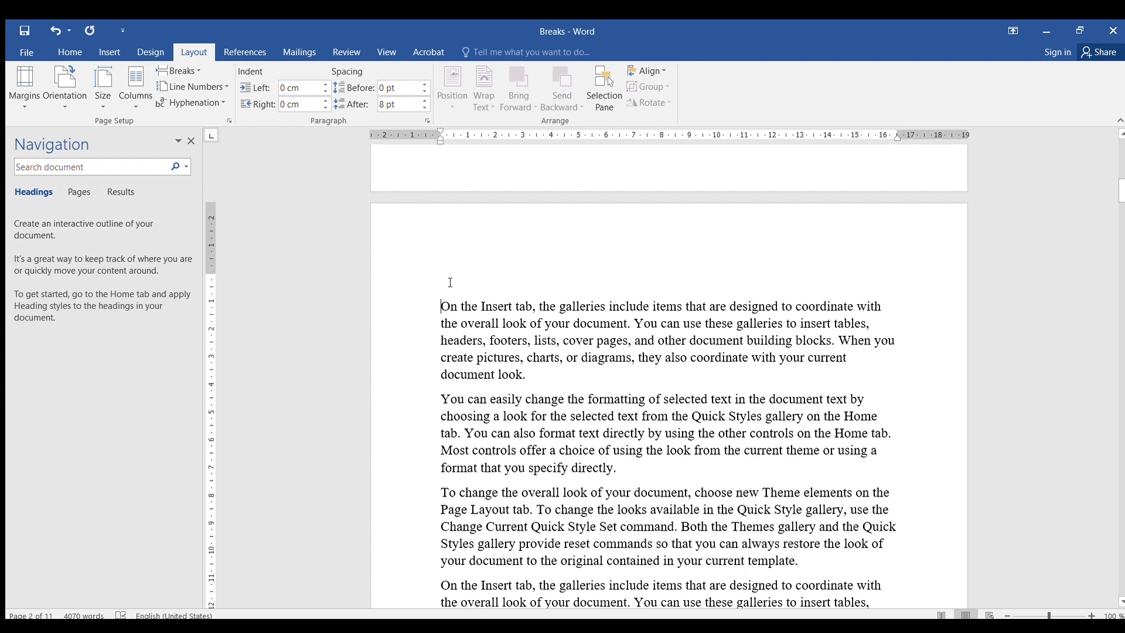
key("ctrl+z")
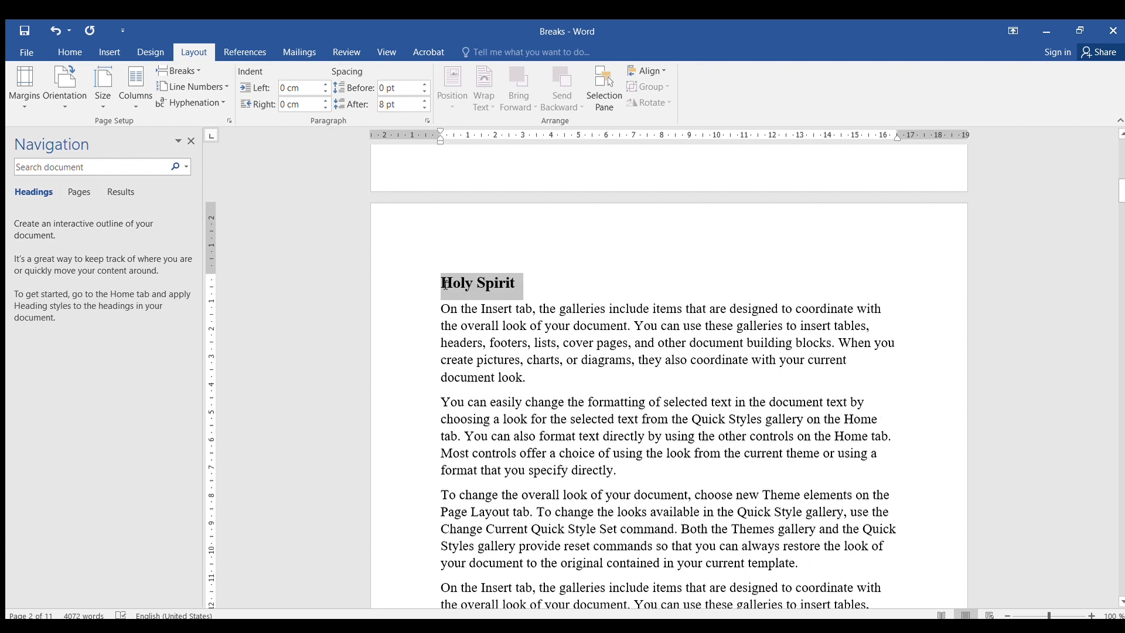
type("P")
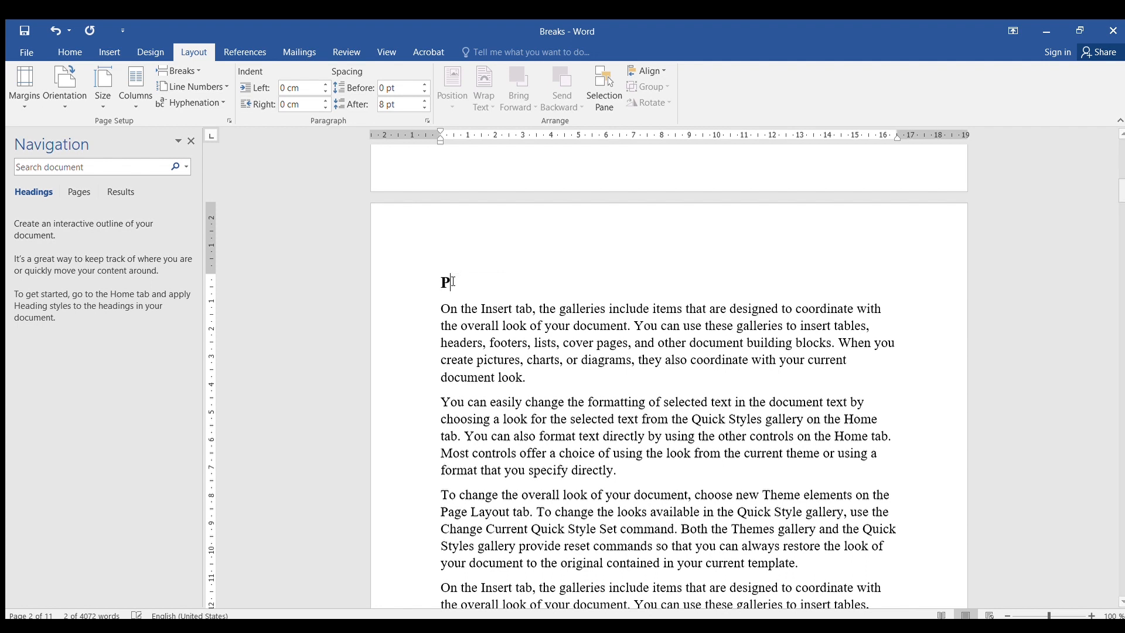
type("reface")
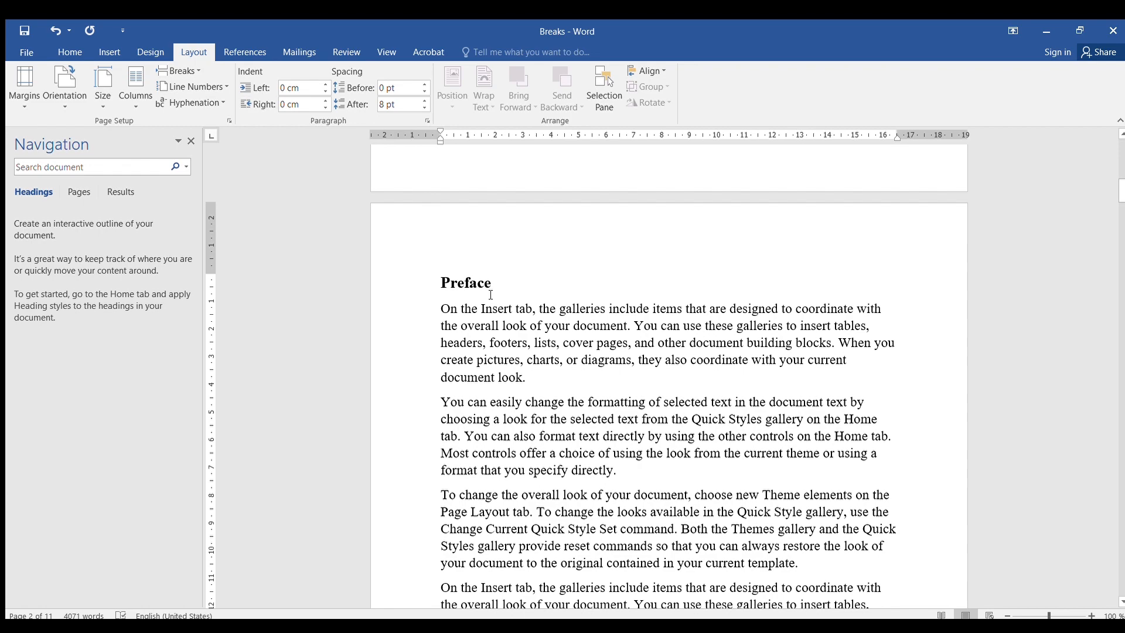
- Add a new line reading Dedication after the third paragraph under Preface
scroll(486, 295, "down", 3)
scroll(482, 295, "up", 2)
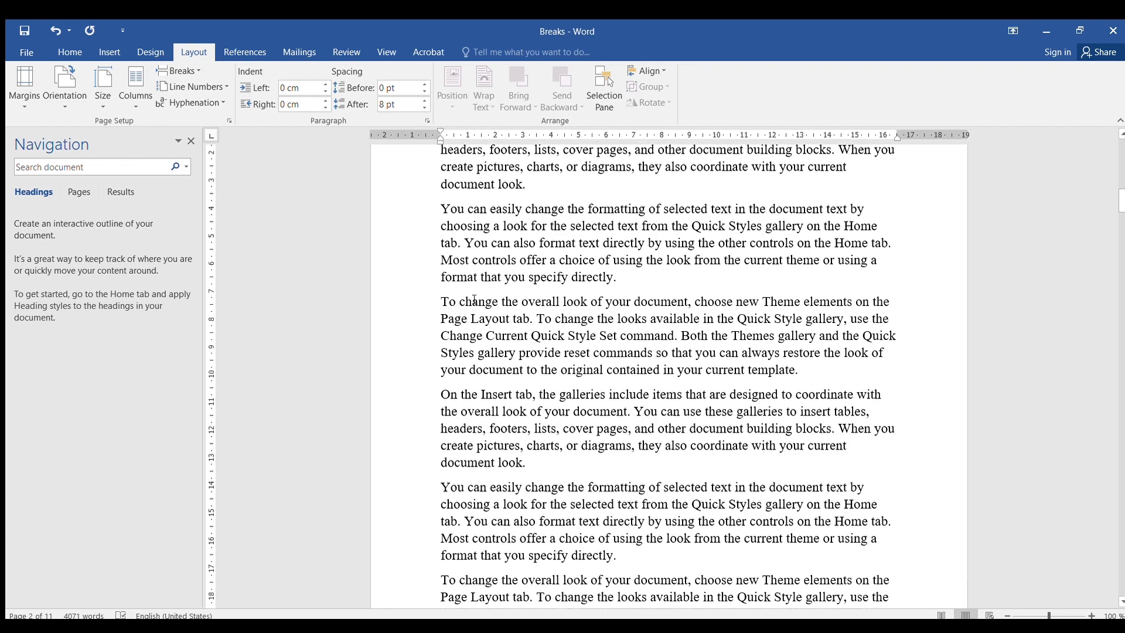
scroll(474, 300, "down", 1)
scroll(474, 300, "up", 1)
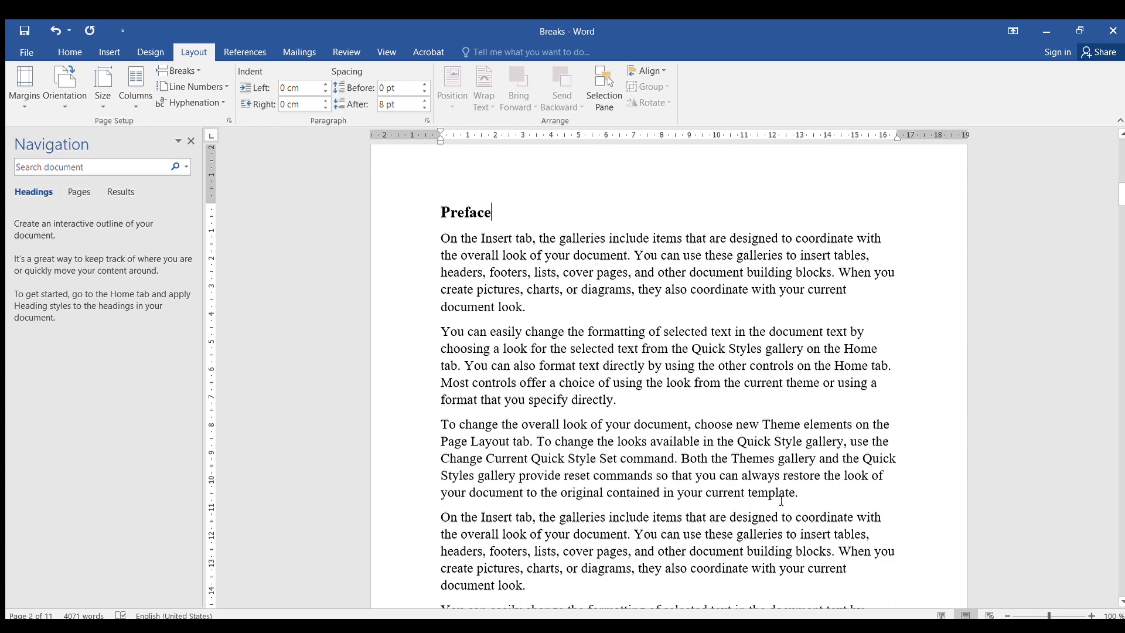
left_click(822, 505)
key("Return")
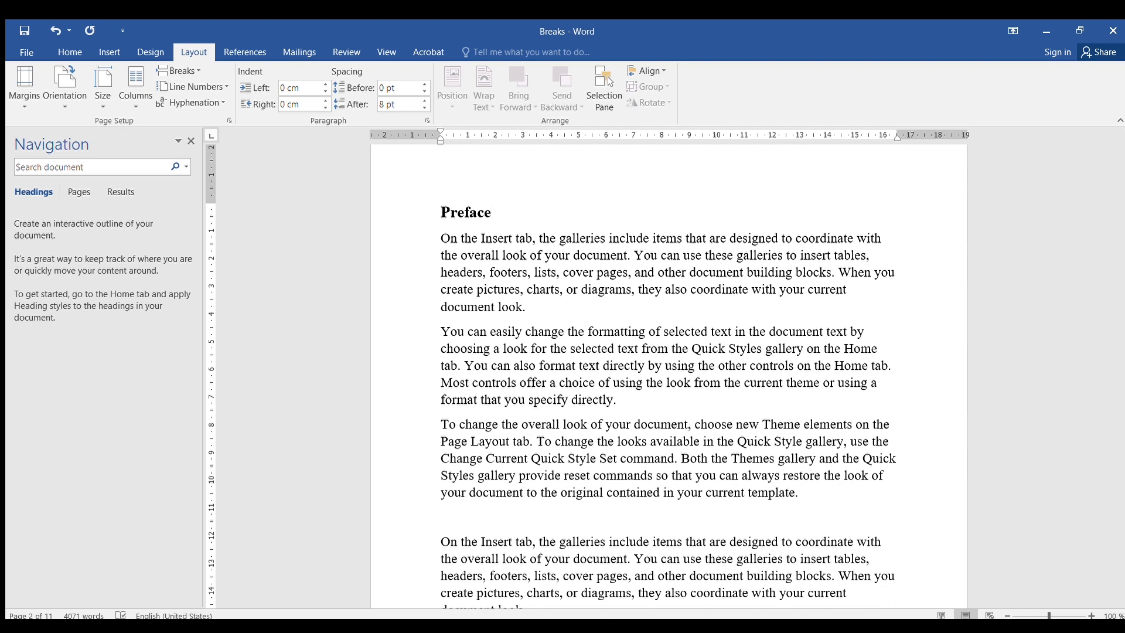
type("Dedication")
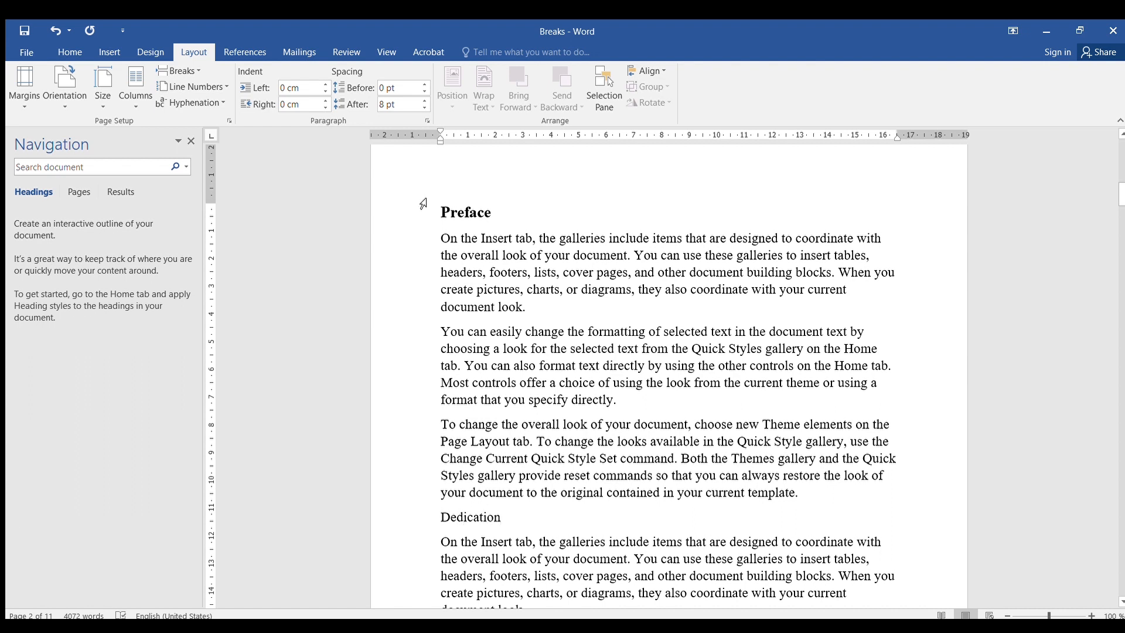
- Apply the Heading 1 style to the Preface heading
left_click(466, 212)
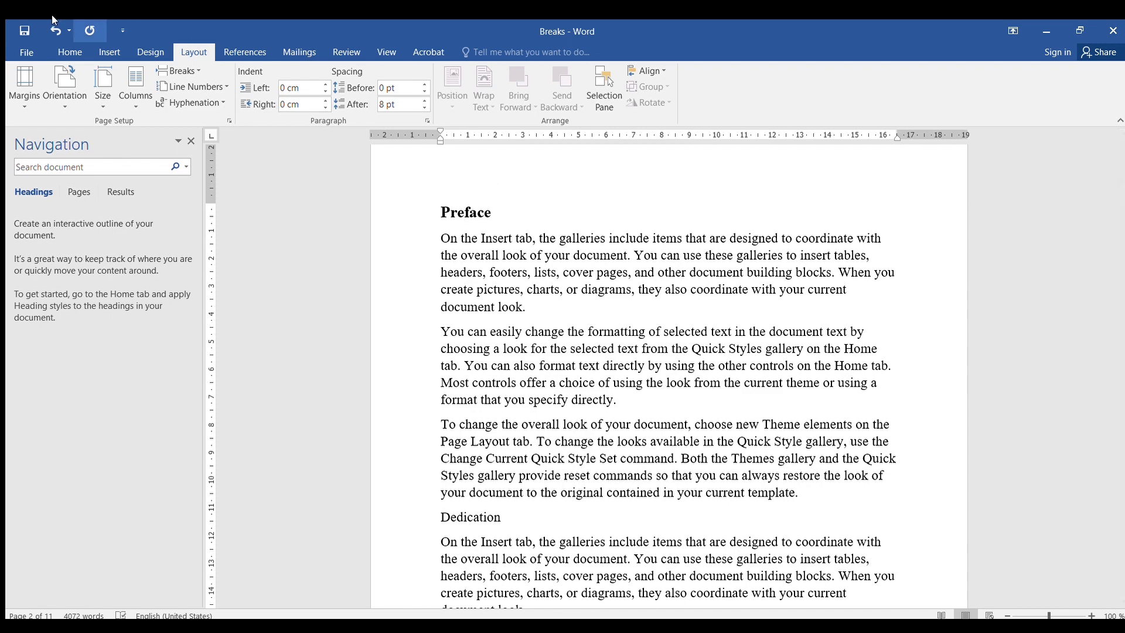
left_click(70, 52)
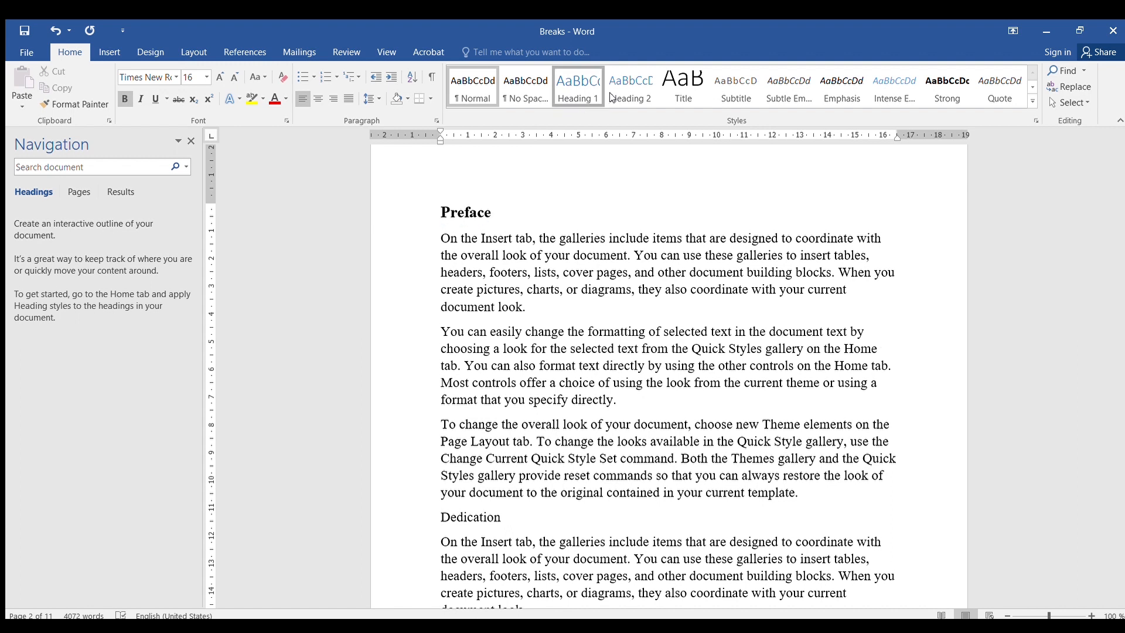
left_click(578, 88)
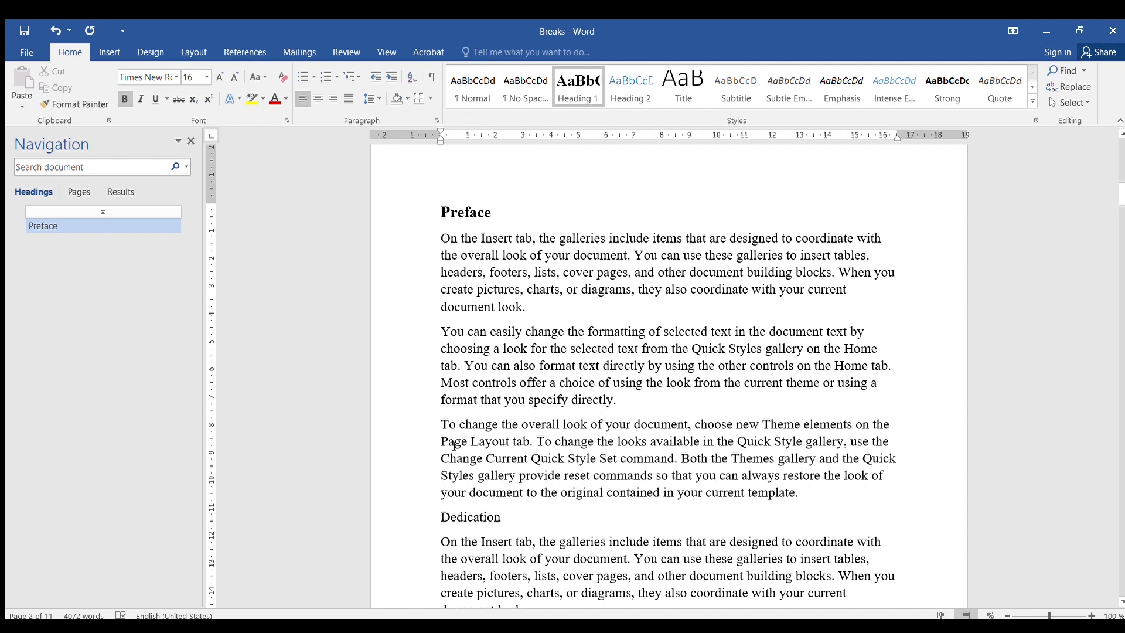
- Apply the Heading 1 style to the Dedication line
left_click(480, 517)
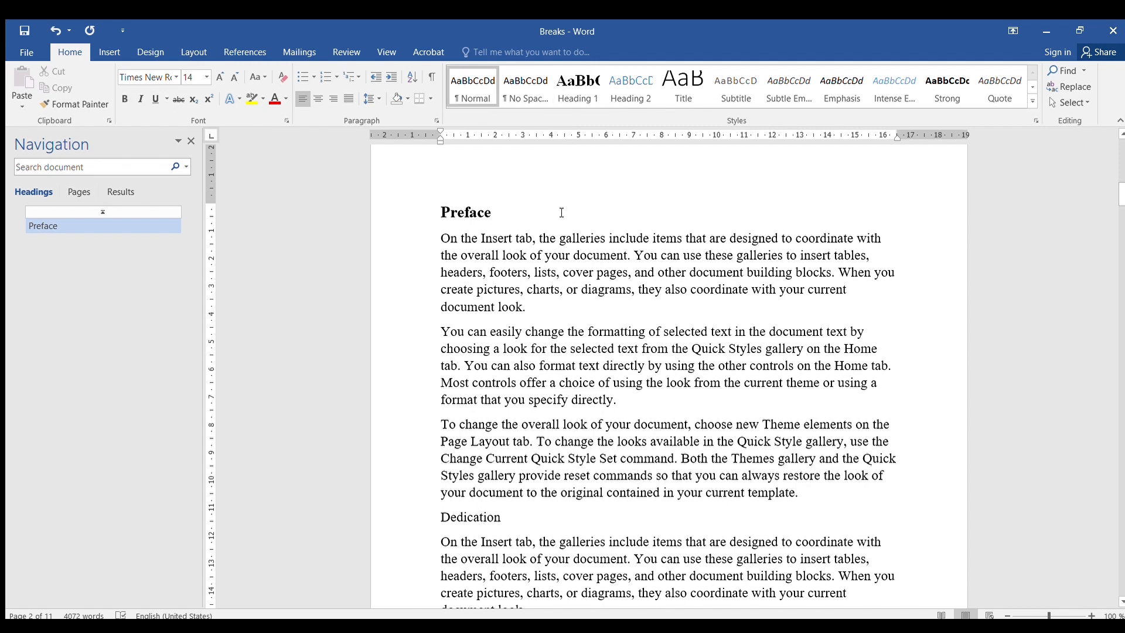
left_click(578, 86)
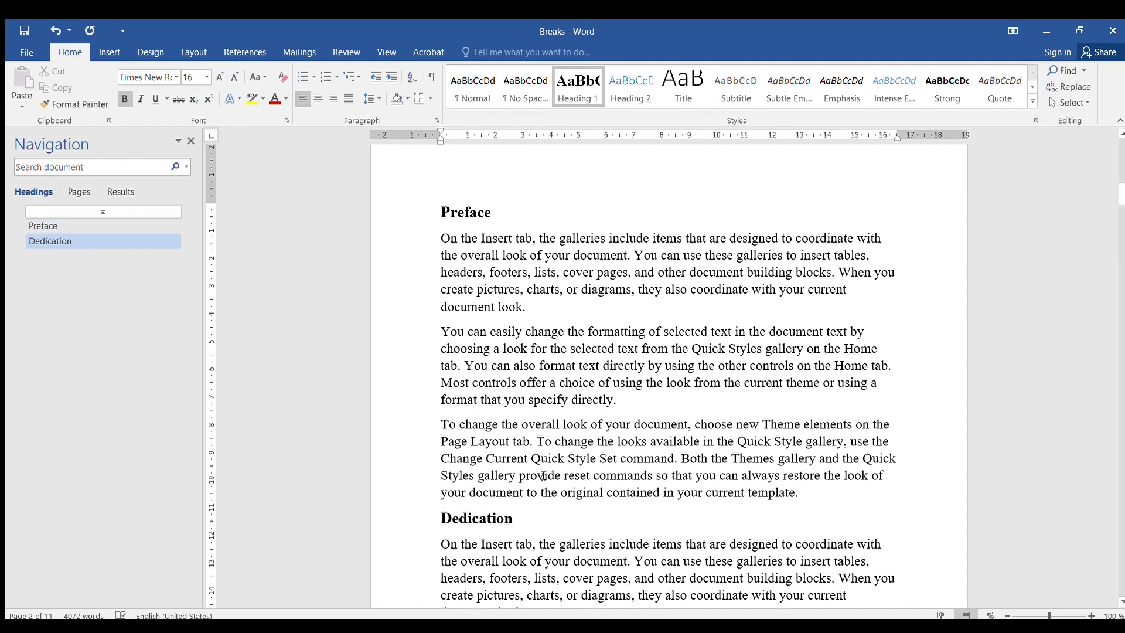
scroll(535, 512, "down", 8)
scroll(634, 430, "up", 3)
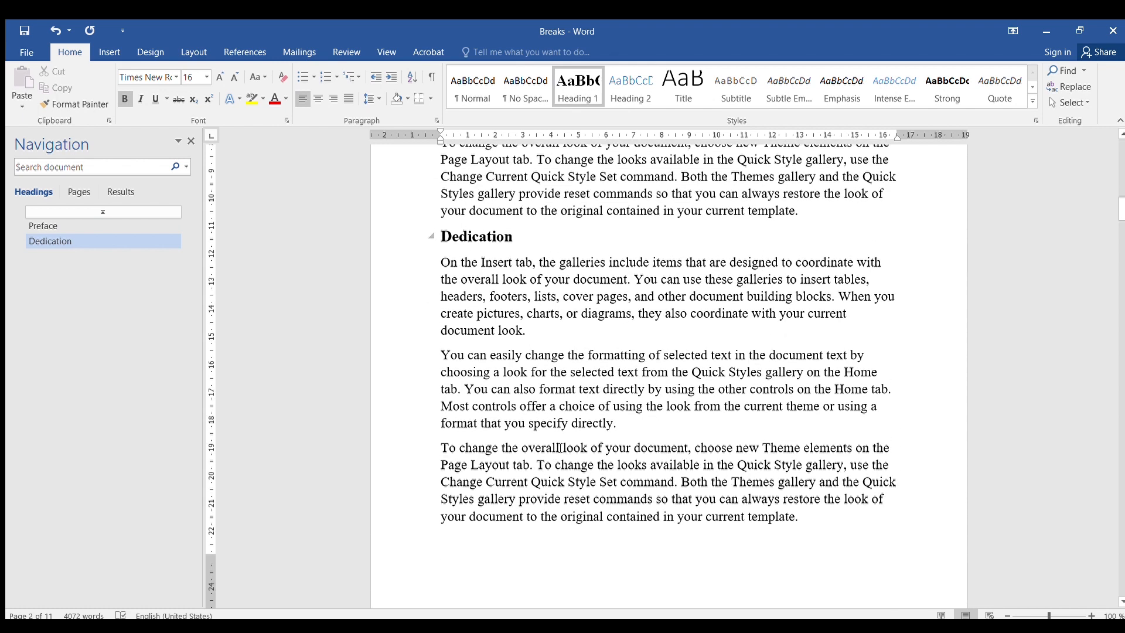
- Insert a new line reading Declaration after the second paragraph under Dedication and style it as Heading 1
left_click(633, 429)
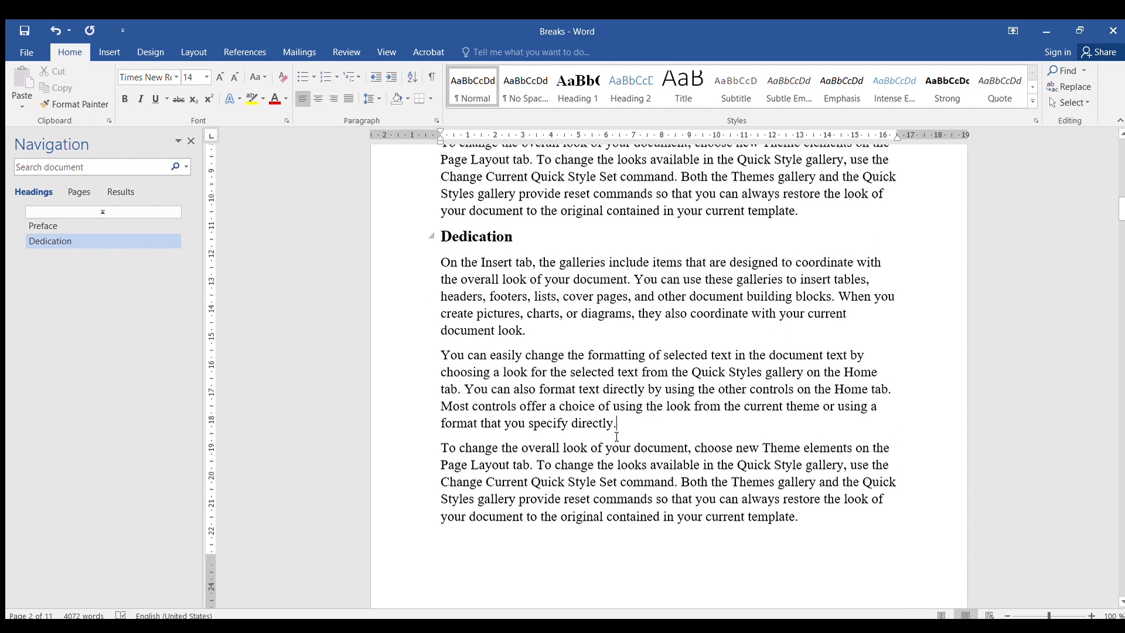
key("Return")
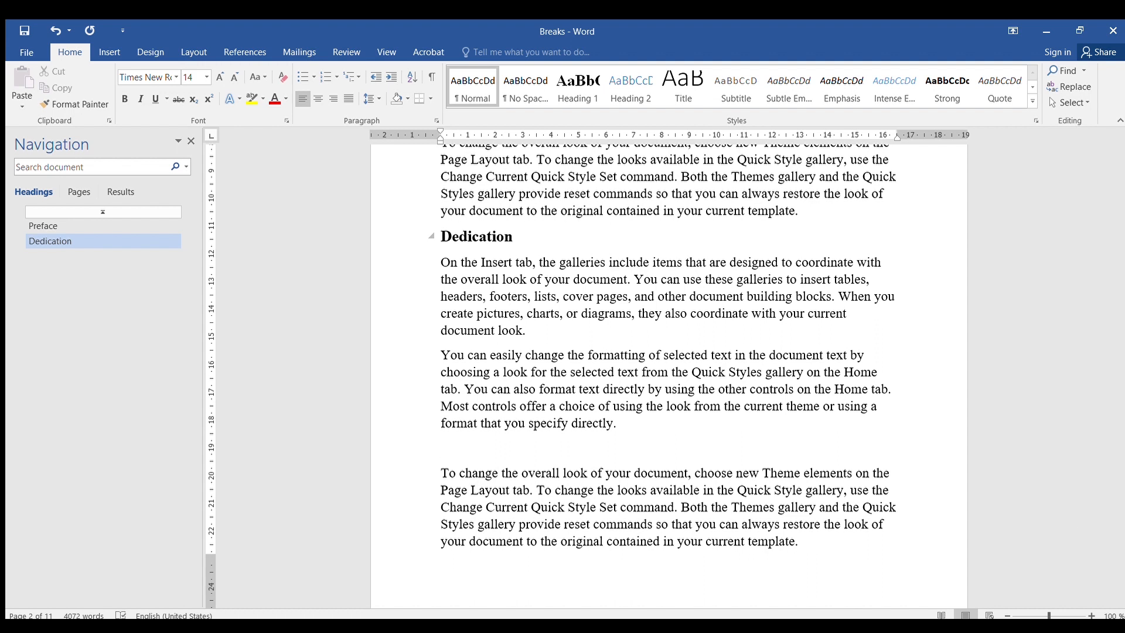
type("Declaration")
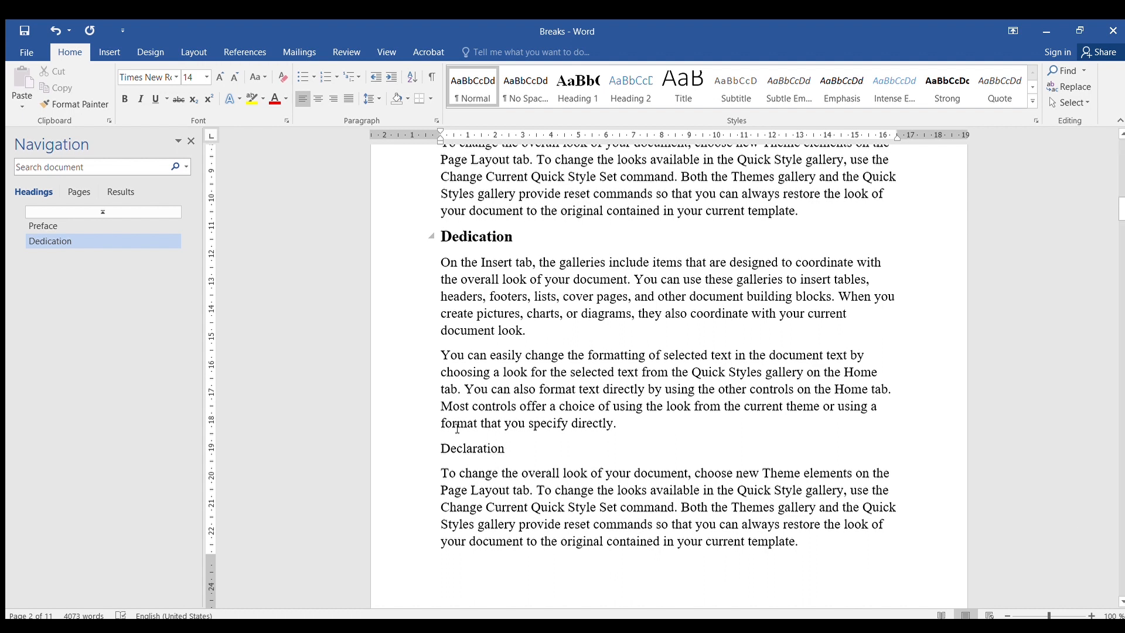
left_click(577, 88)
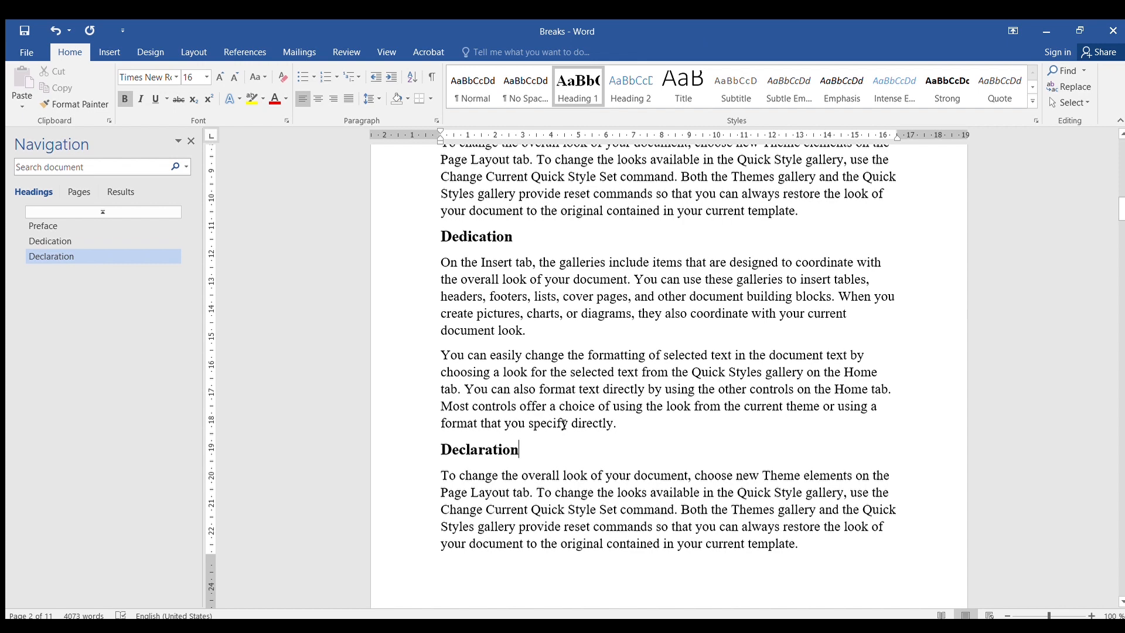
- Add an Acknowledgement heading after the first paragraph on the next page, capitalise it, and apply Heading 1
scroll(564, 421, "down", 5)
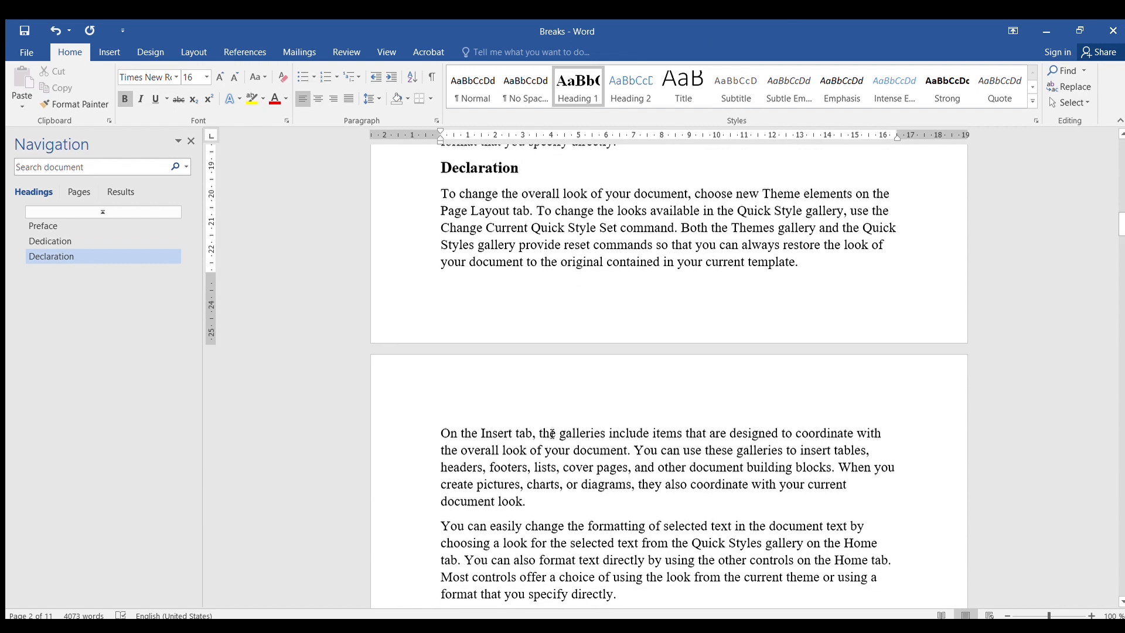
left_click(537, 507)
key("Return")
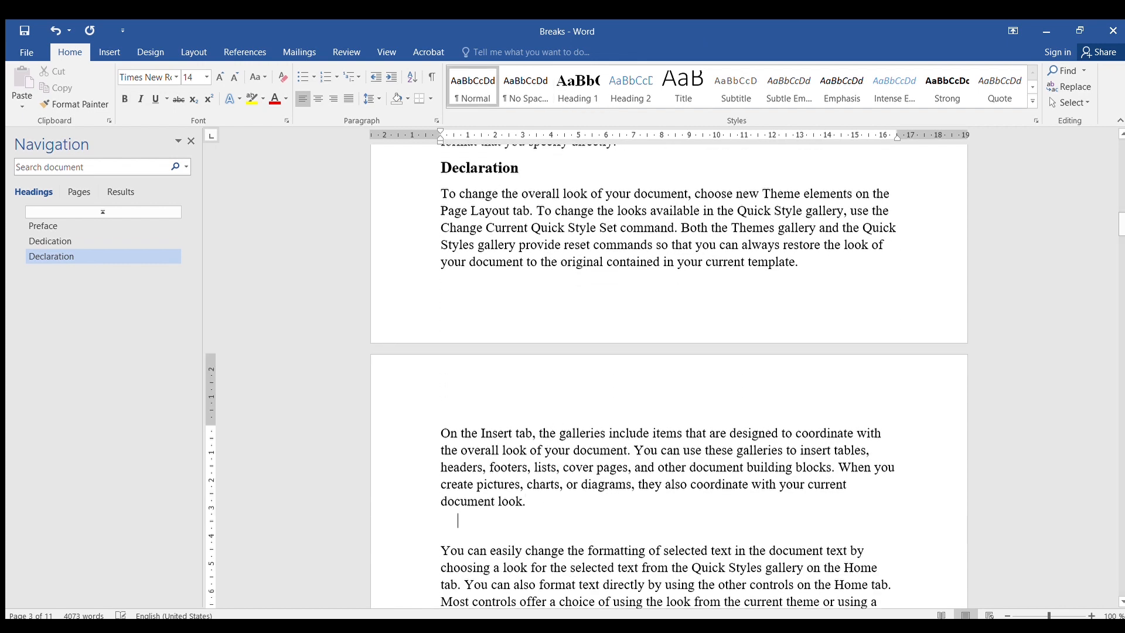
type("ackn")
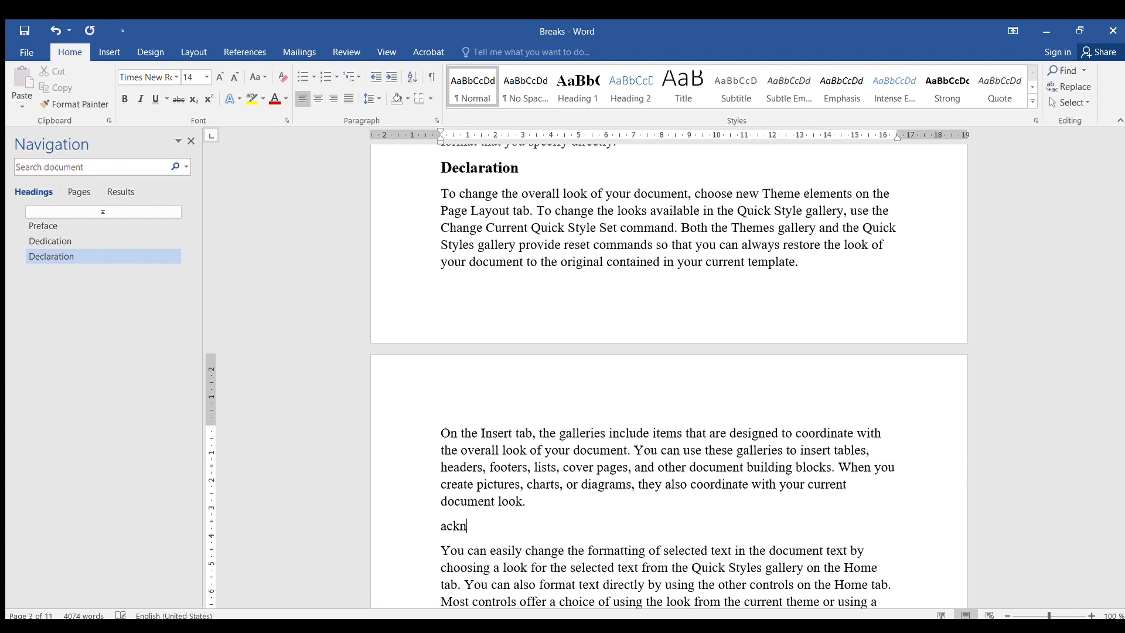
type("owledgement")
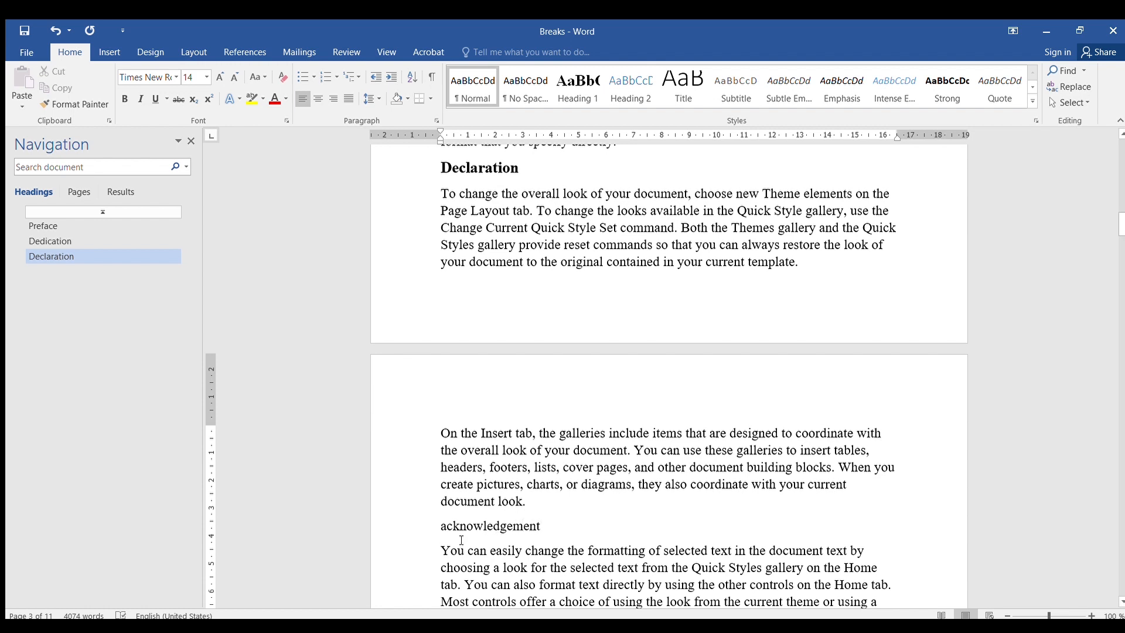
left_click(432, 529)
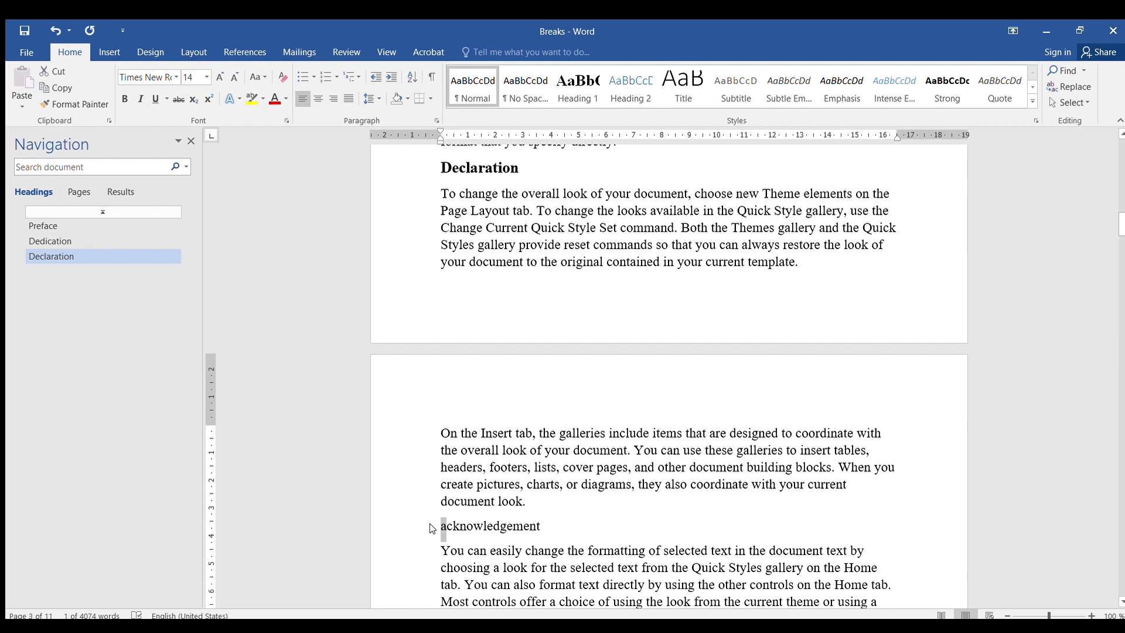
type("A")
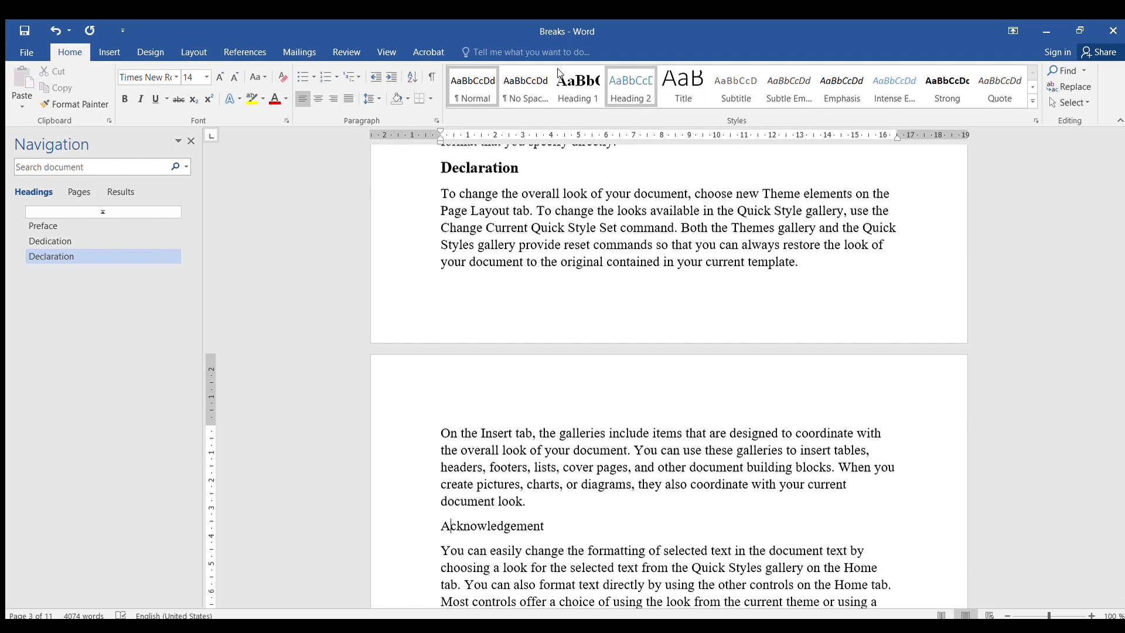
left_click(577, 88)
- Insert an Introduction line after the third paragraph under Acknowledgement and apply the Heading 1 style
scroll(587, 434, "down", 8)
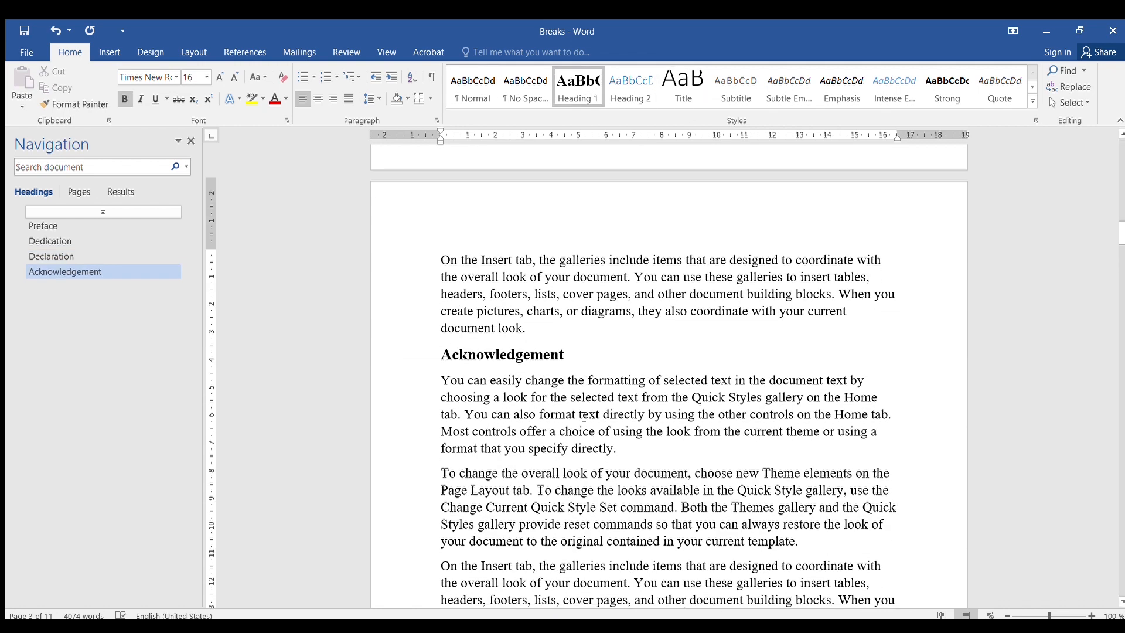
scroll(557, 392, "up", 4)
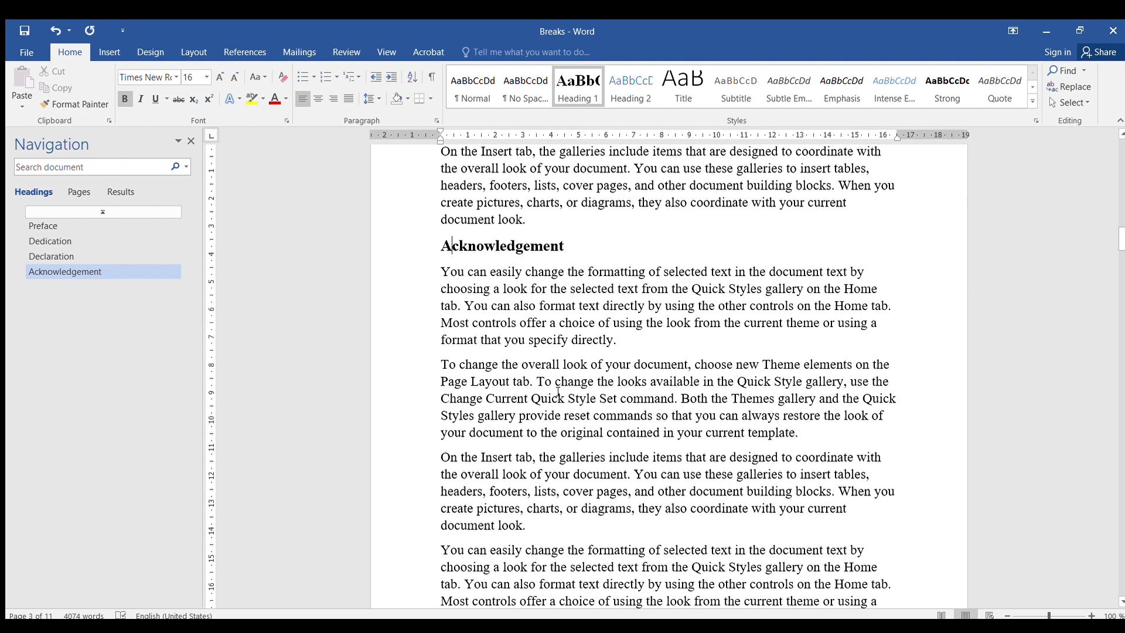
scroll(545, 411, "down", 3)
left_click(537, 426)
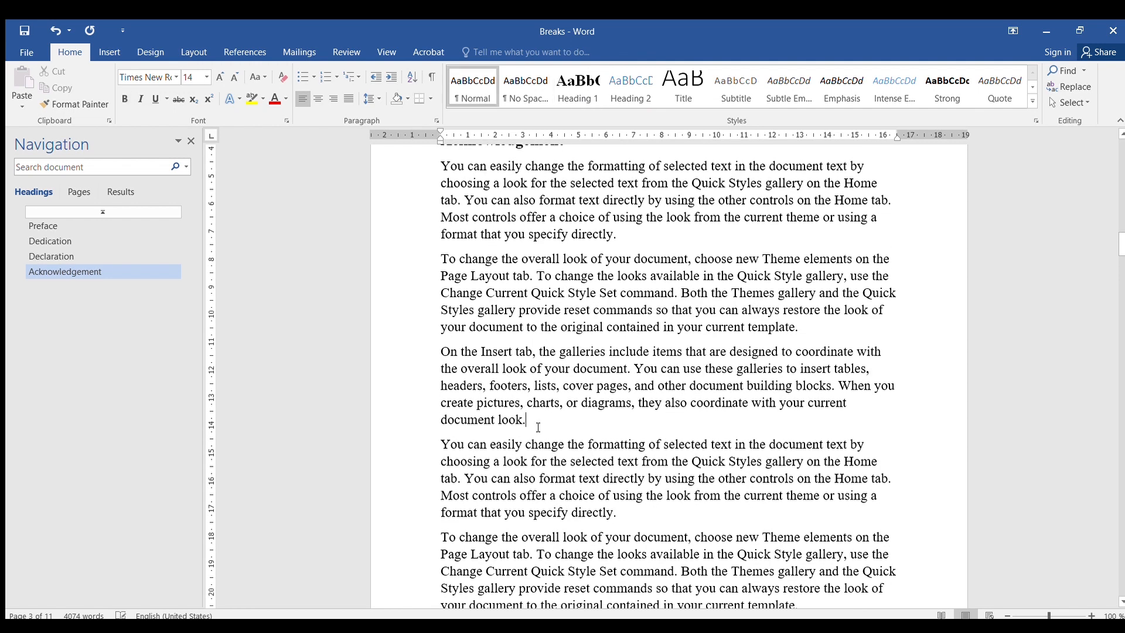
key("Return")
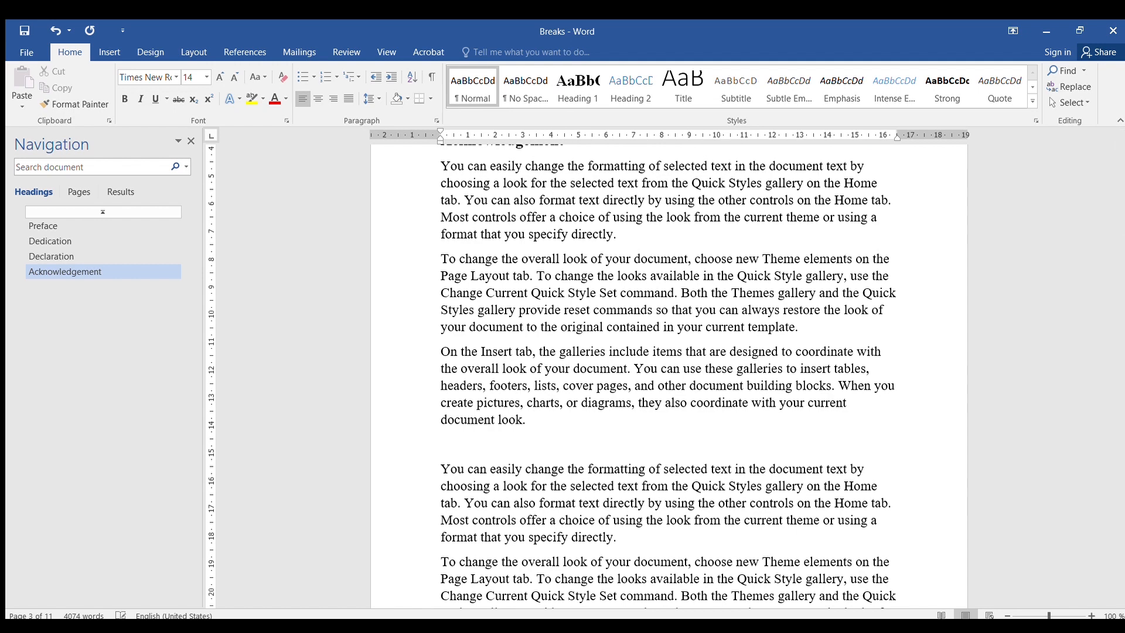
type("Introduction")
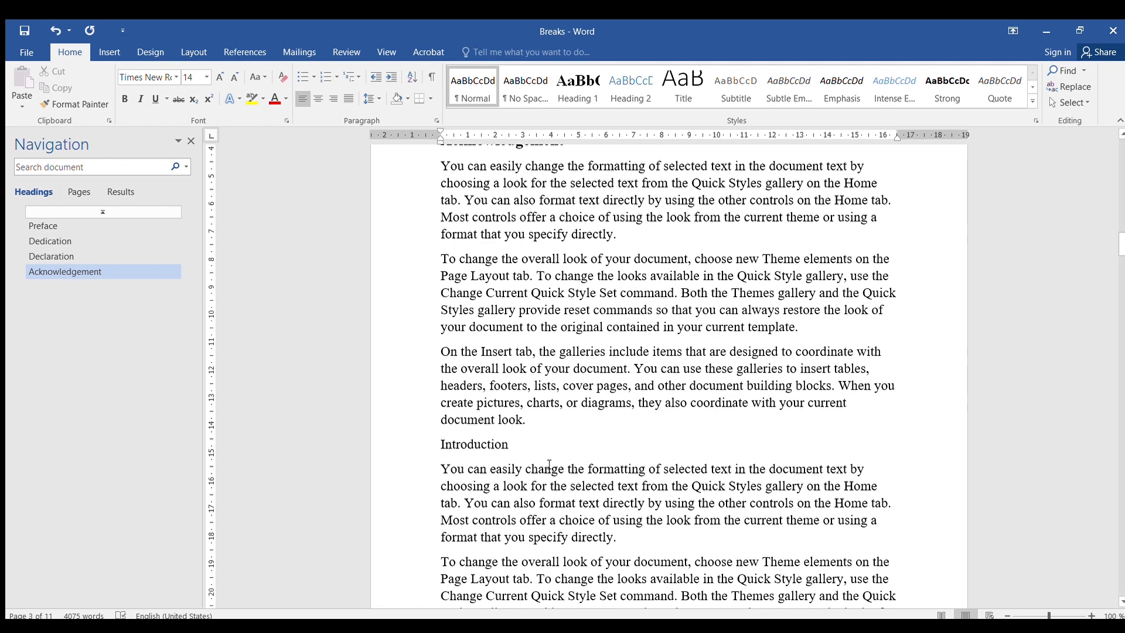
left_click(574, 82)
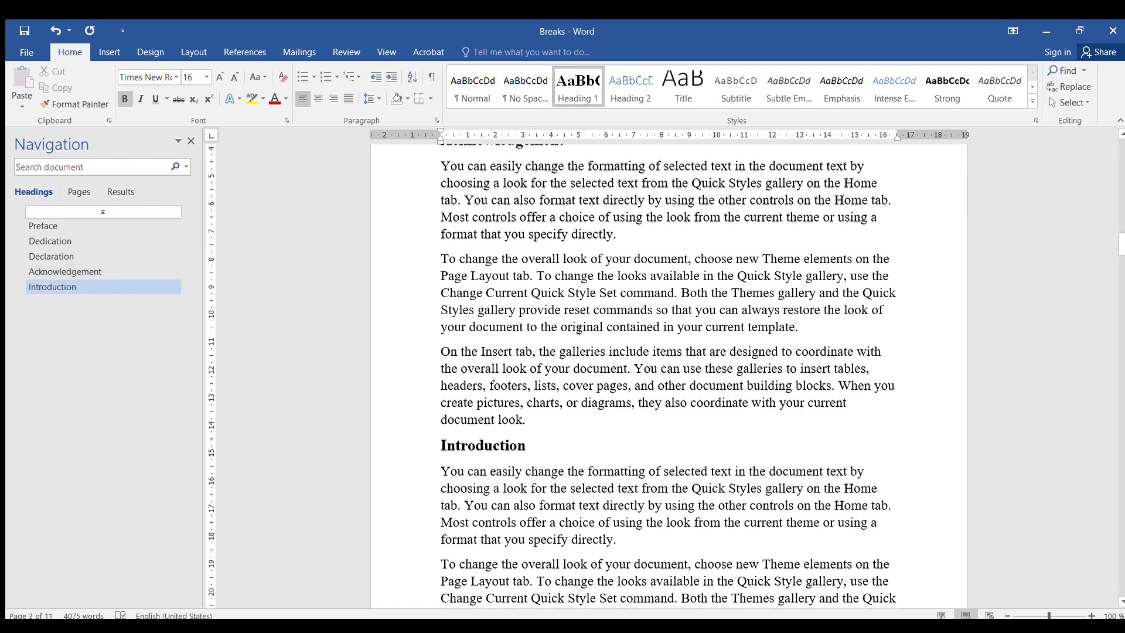
- Review the document's headings and the two-column section at its start
scroll(586, 350, "up", 15)
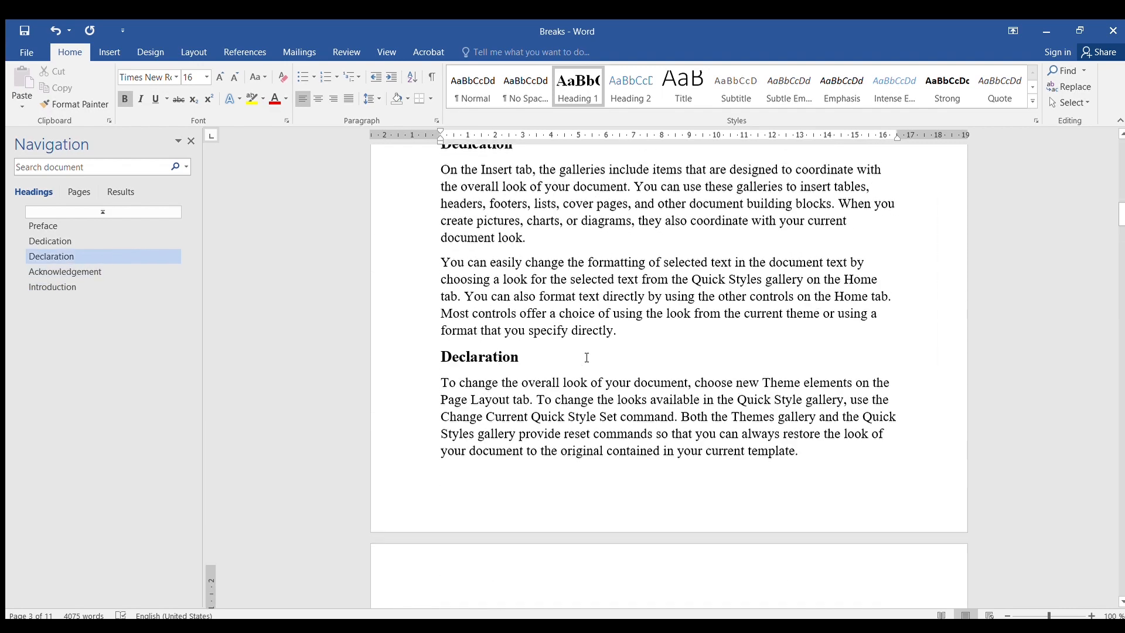
scroll(587, 357, "up", 8)
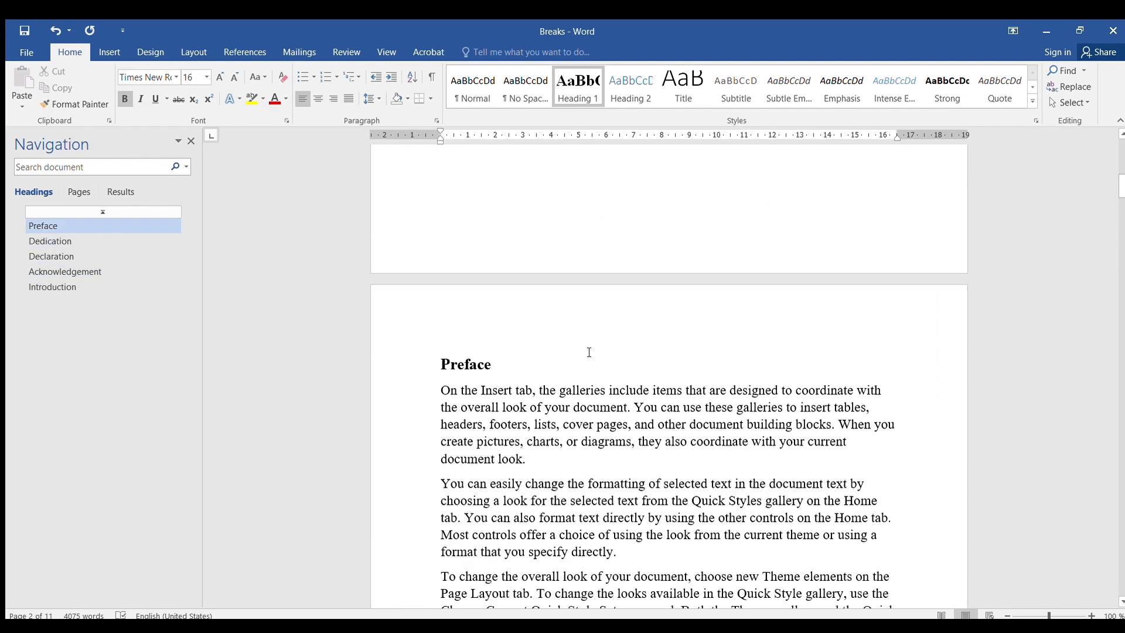
left_click(197, 50)
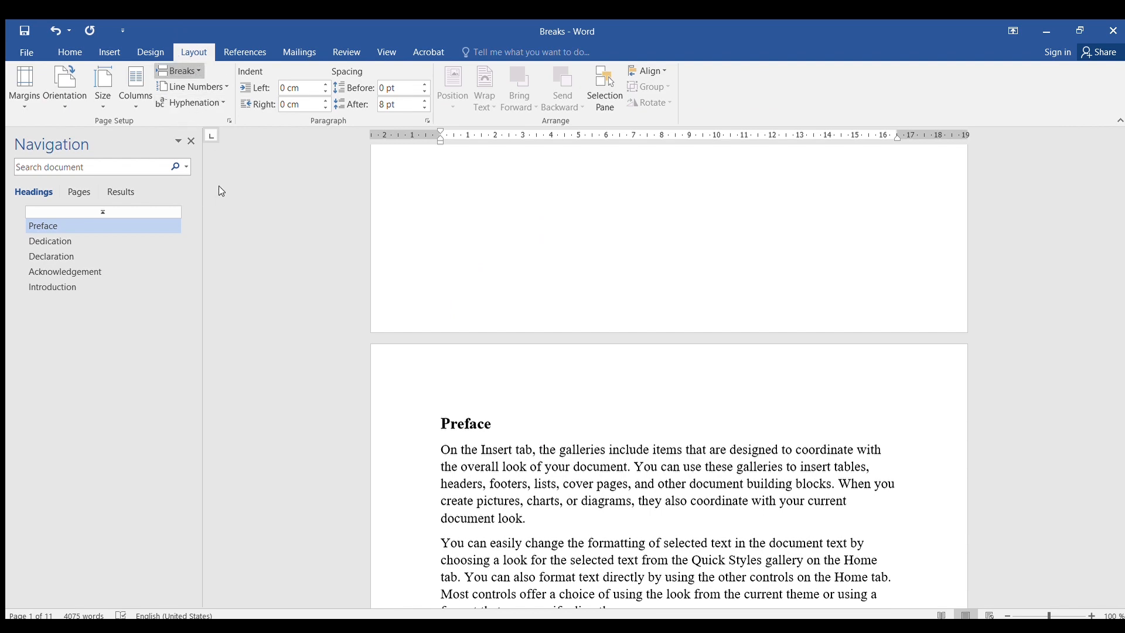
scroll(623, 283, "up", 8)
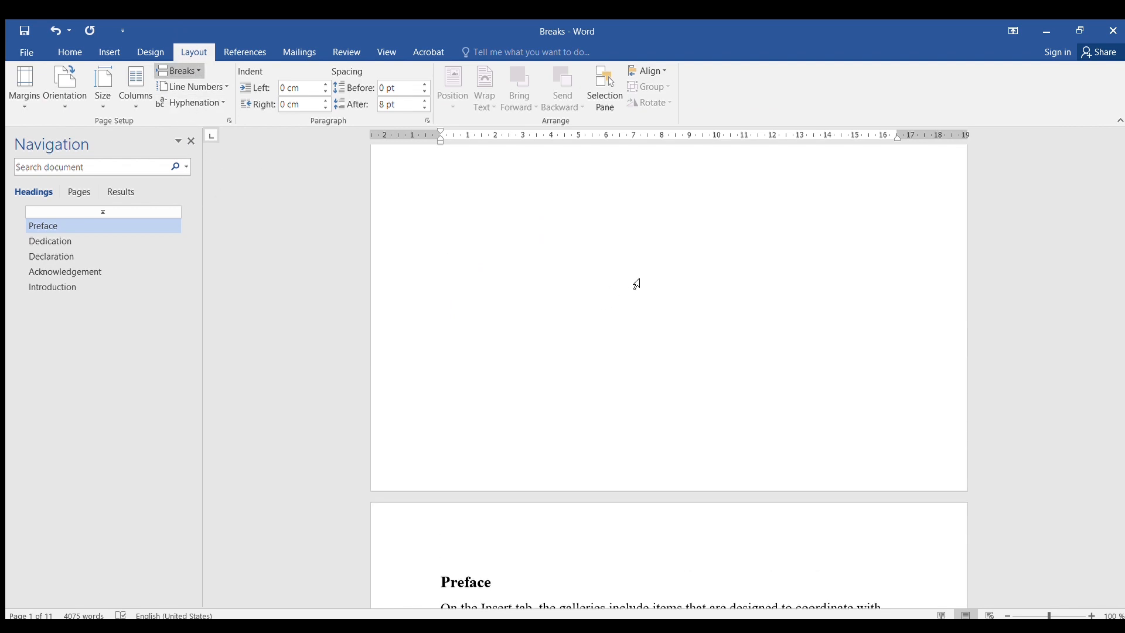
scroll(622, 283, "up", 3)
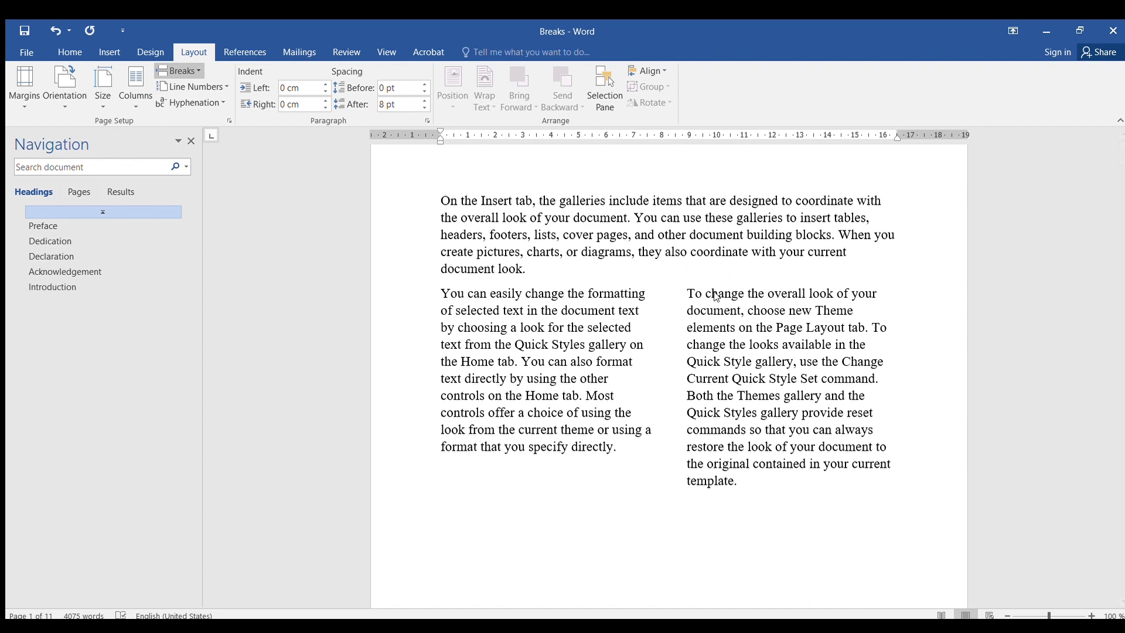
scroll(588, 317, "down", 8)
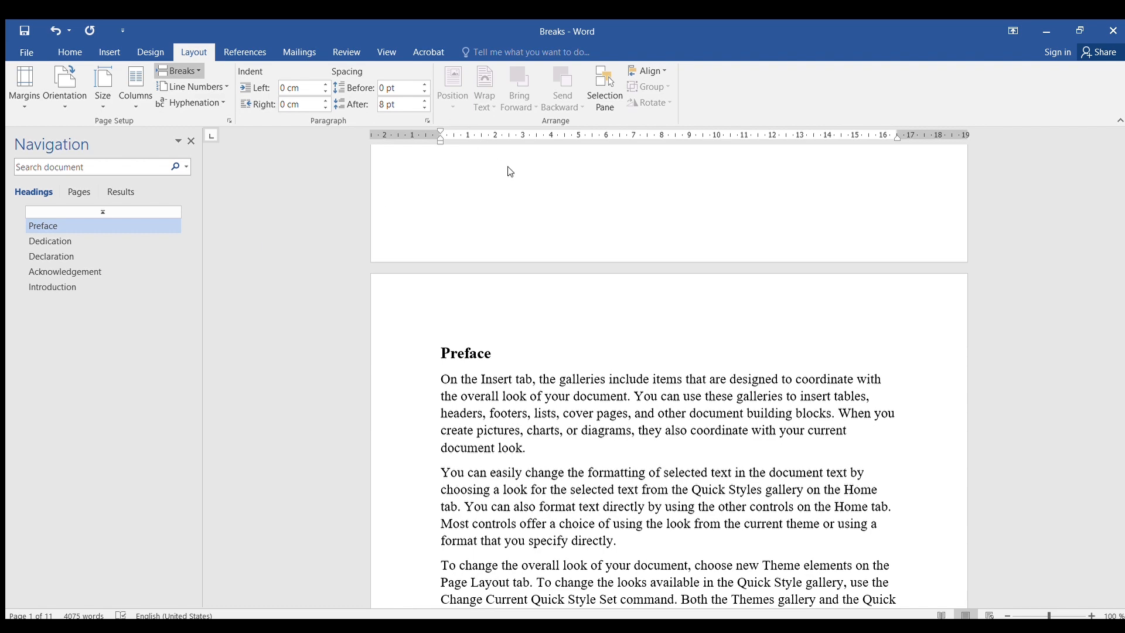
scroll(577, 203, "up", 8)
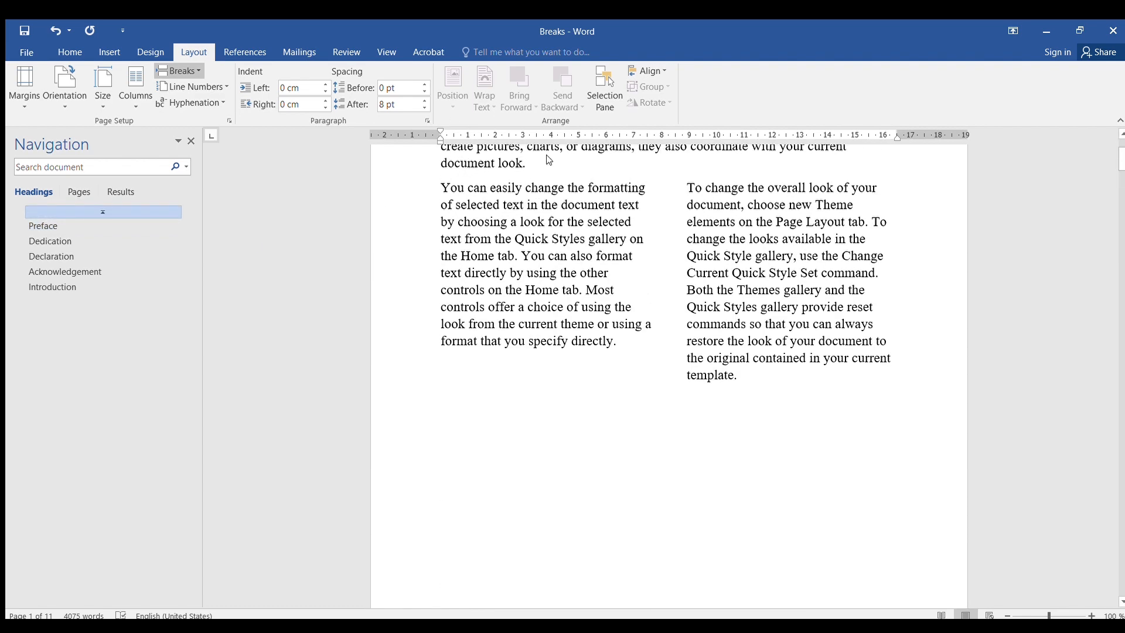
scroll(548, 154, "up", 3)
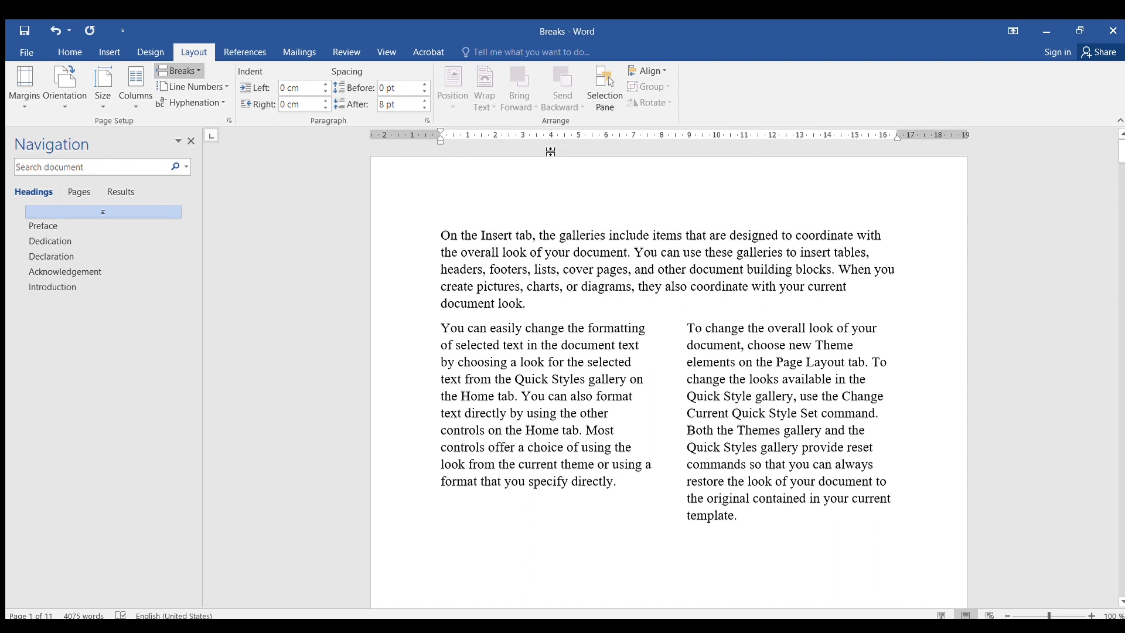
left_click(535, 299)
left_click(530, 303)
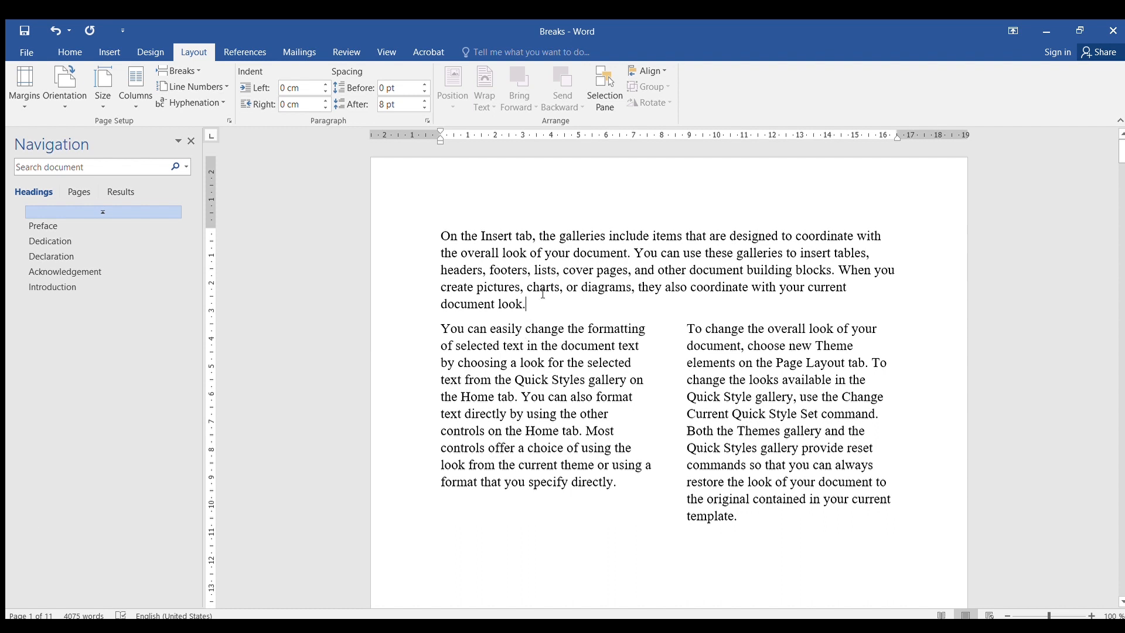
scroll(544, 293, "down", 3)
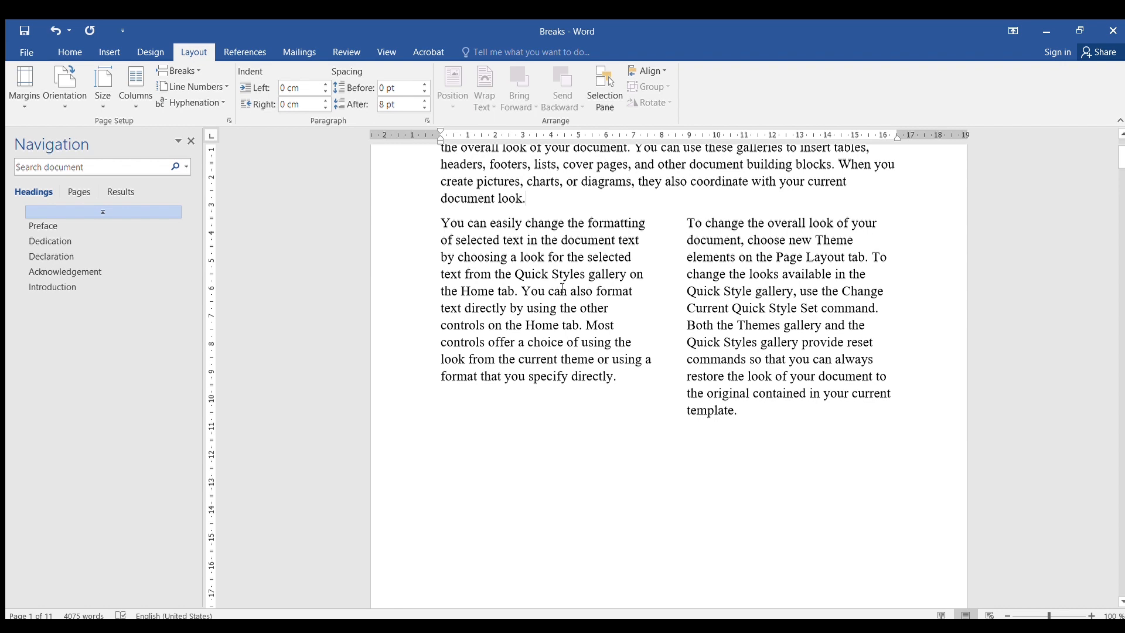
scroll(601, 309, "down", 20)
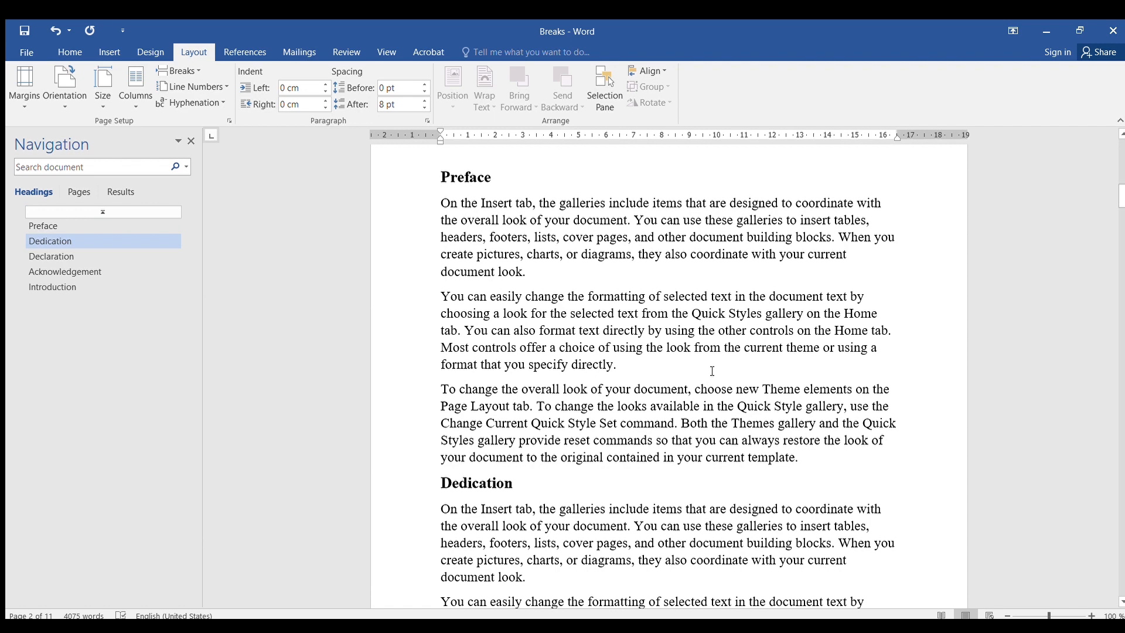
scroll(709, 364, "up", 3)
scroll(708, 364, "up", 20)
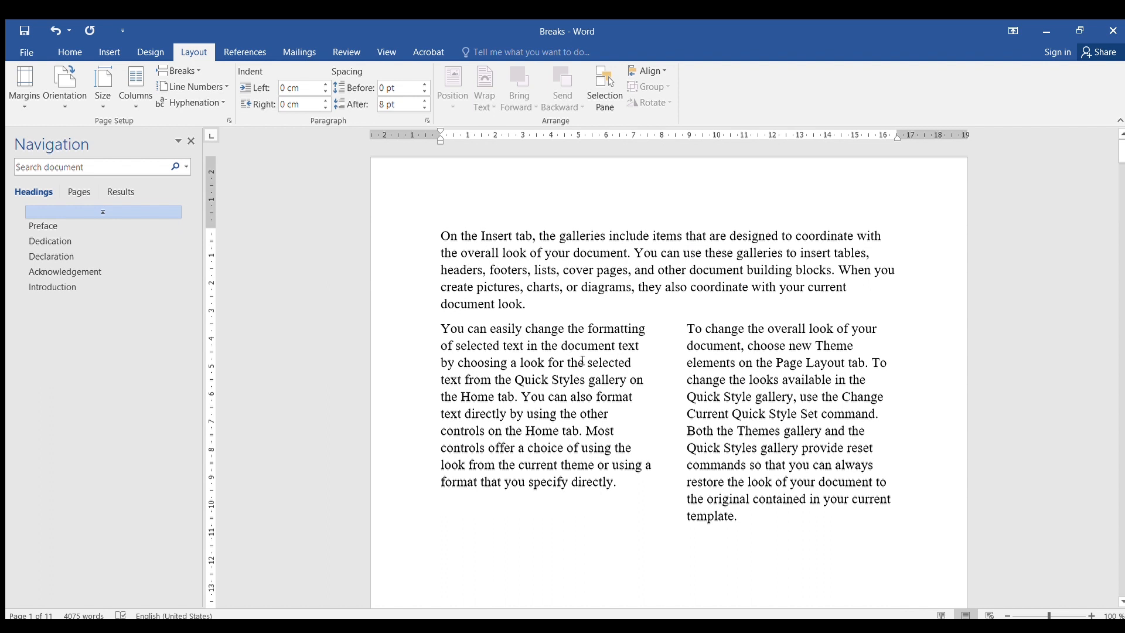
left_click(725, 437)
scroll(716, 399, "down", 3)
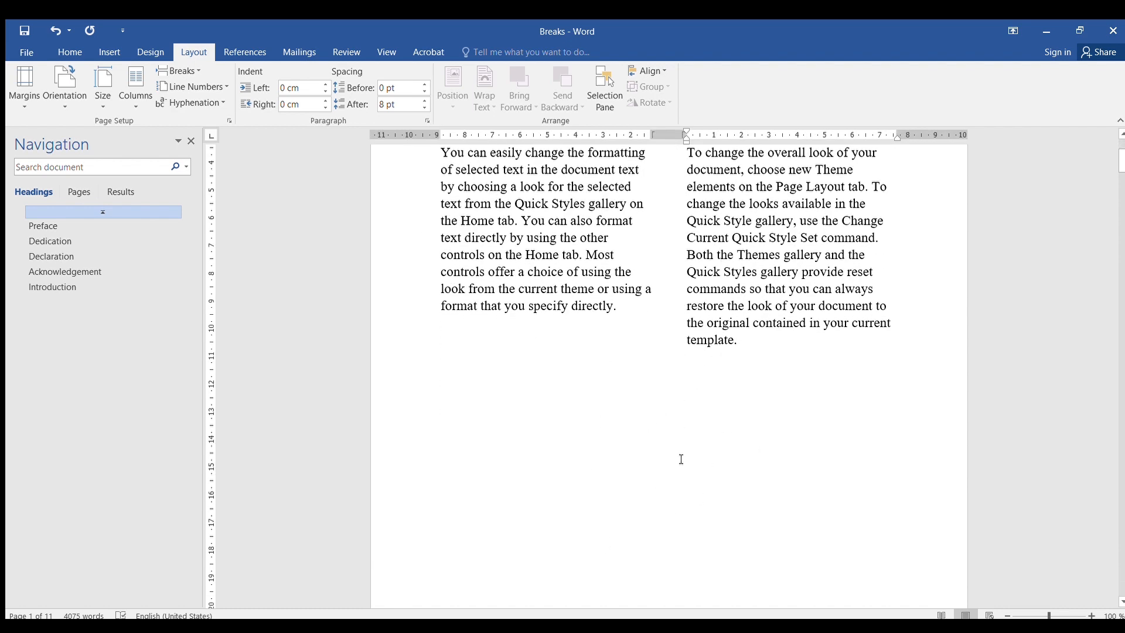
scroll(614, 288, "up", 3)
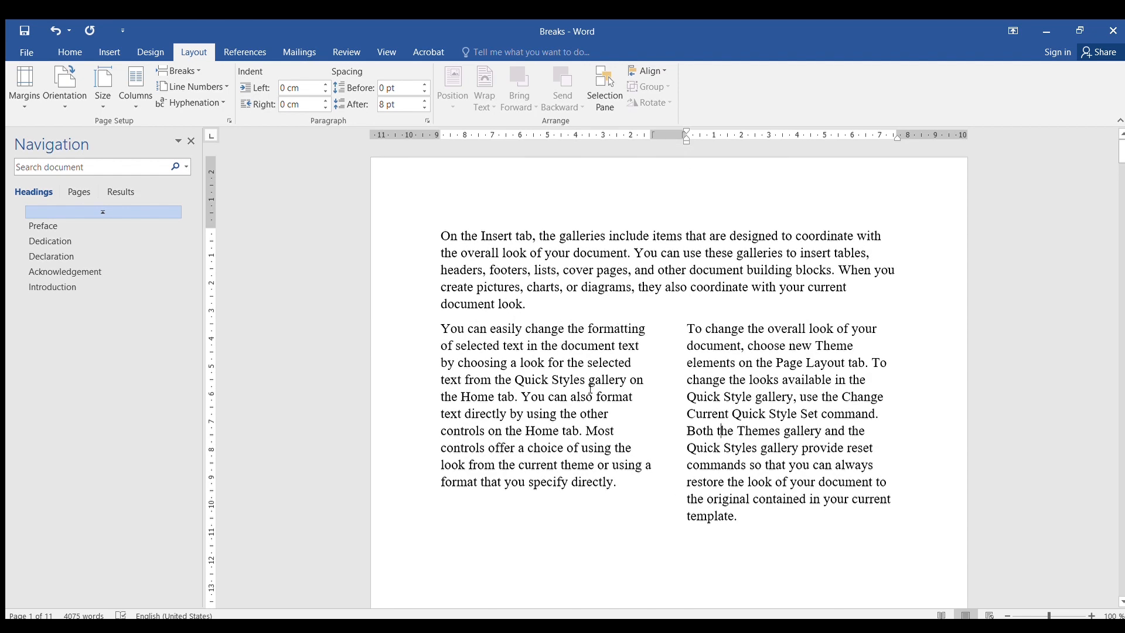
scroll(591, 388, "down", 3)
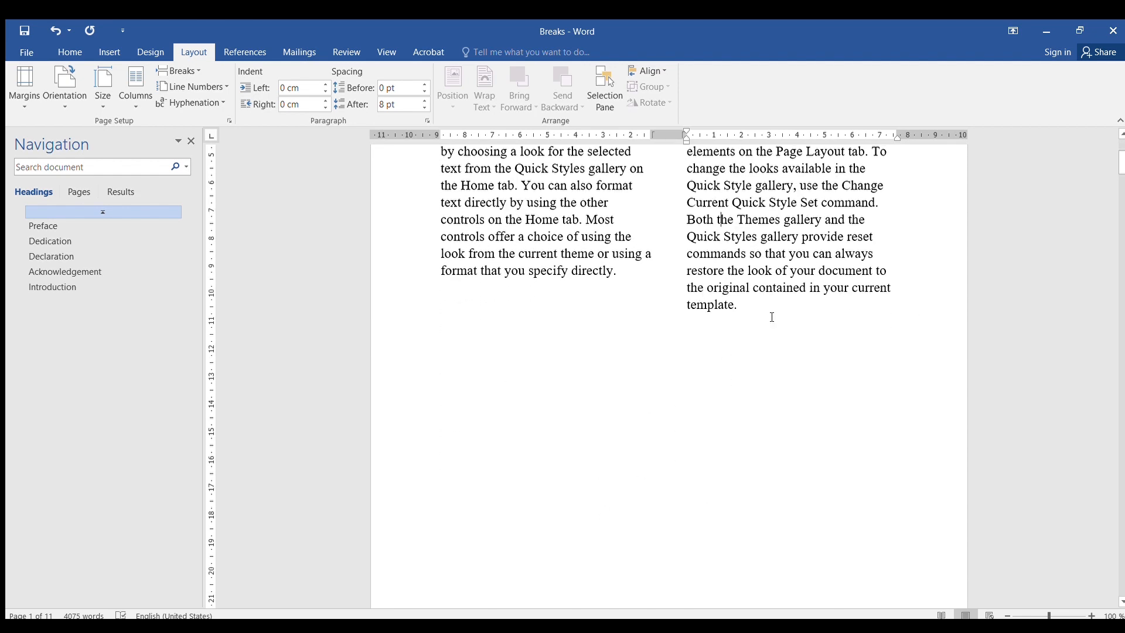
scroll(645, 416, "down", 6)
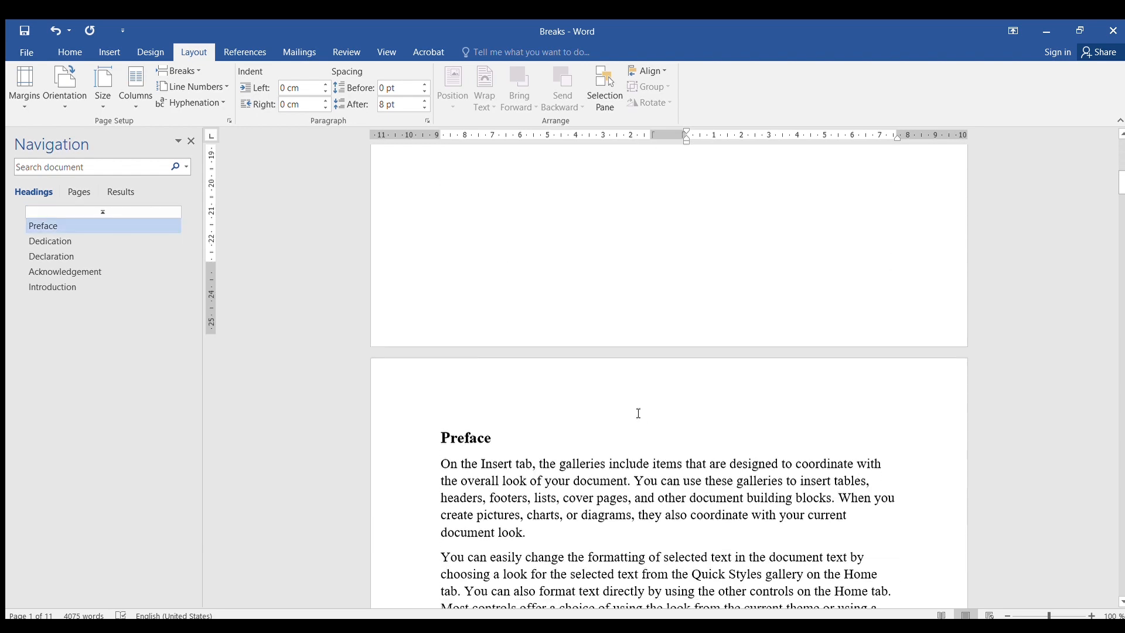
- Insert a page break directly before the Dedication heading so it starts on a new page
scroll(639, 414, "down", 2)
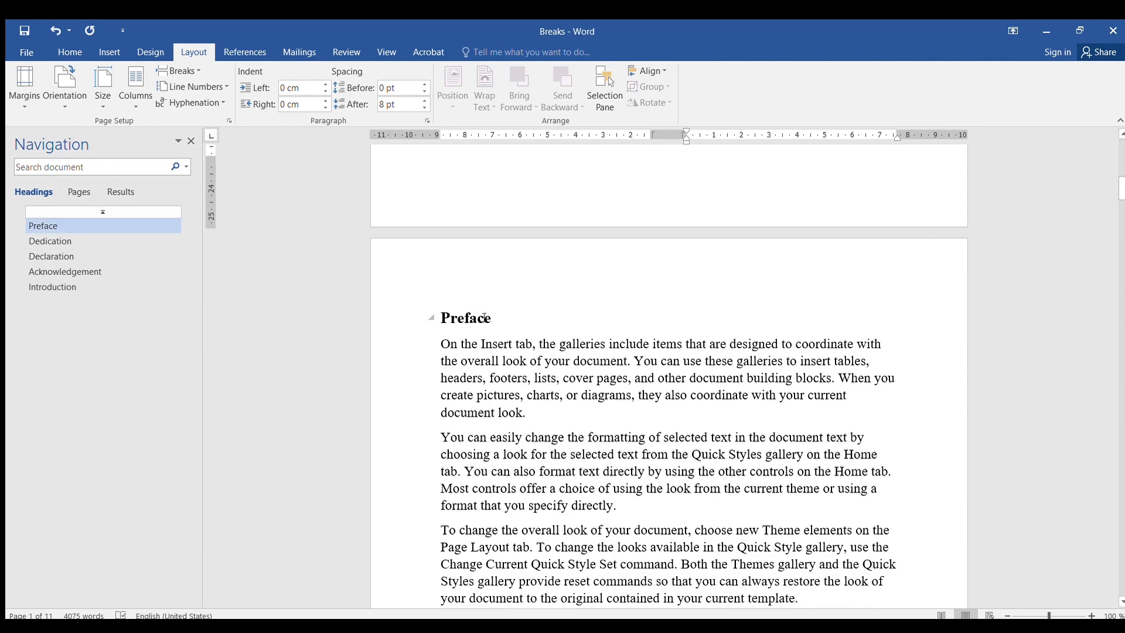
scroll(480, 352, "down", 2)
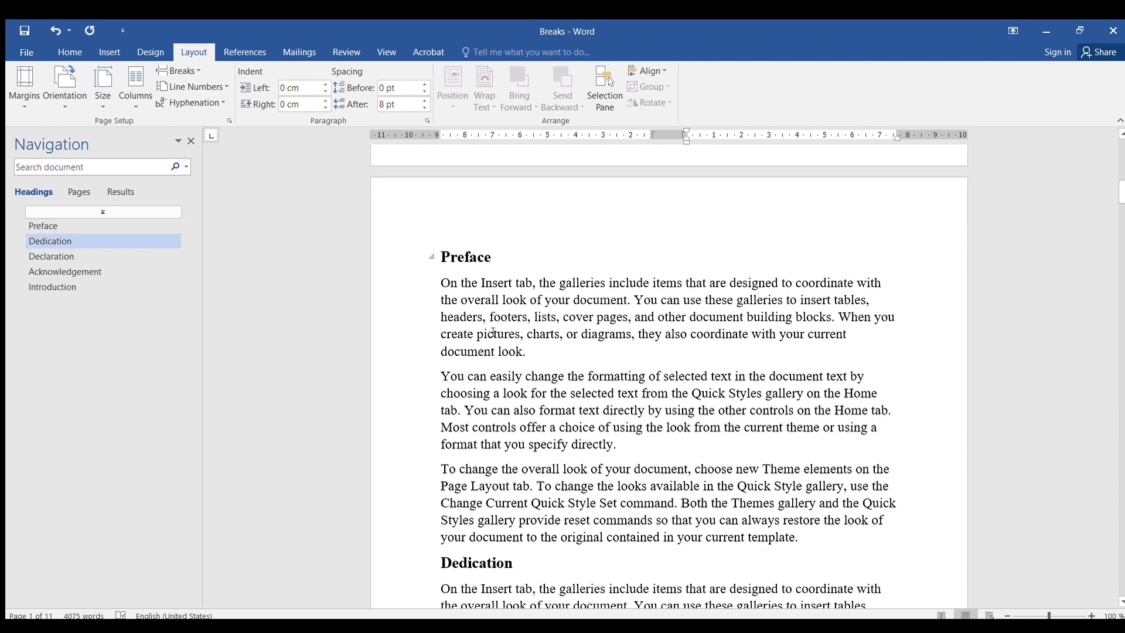
scroll(496, 333, "up", 1)
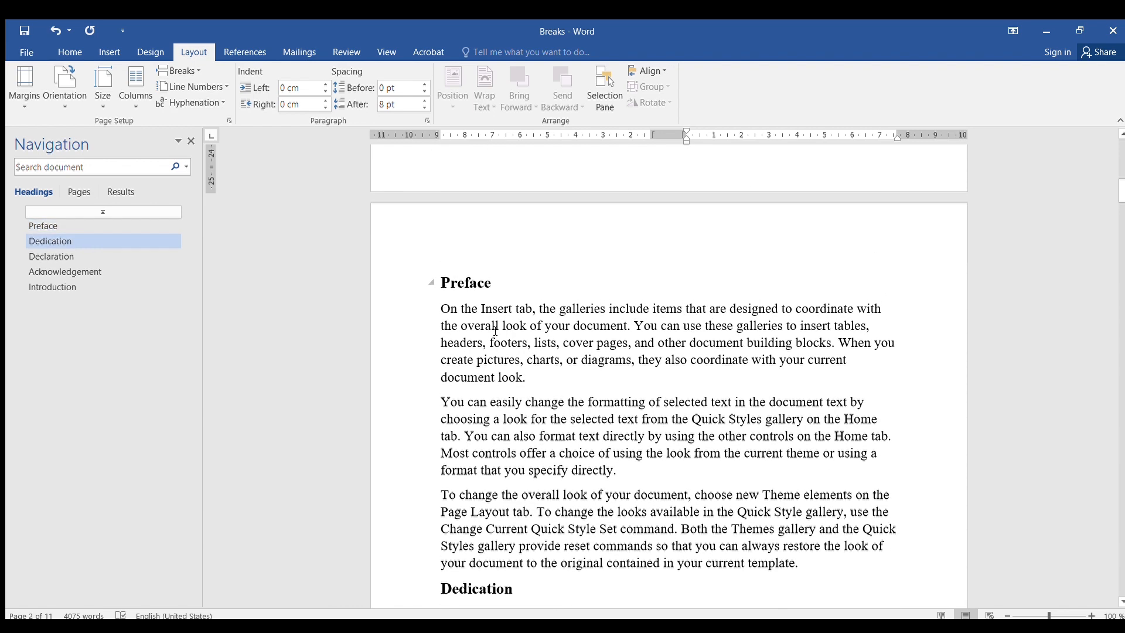
scroll(494, 351, "down", 3)
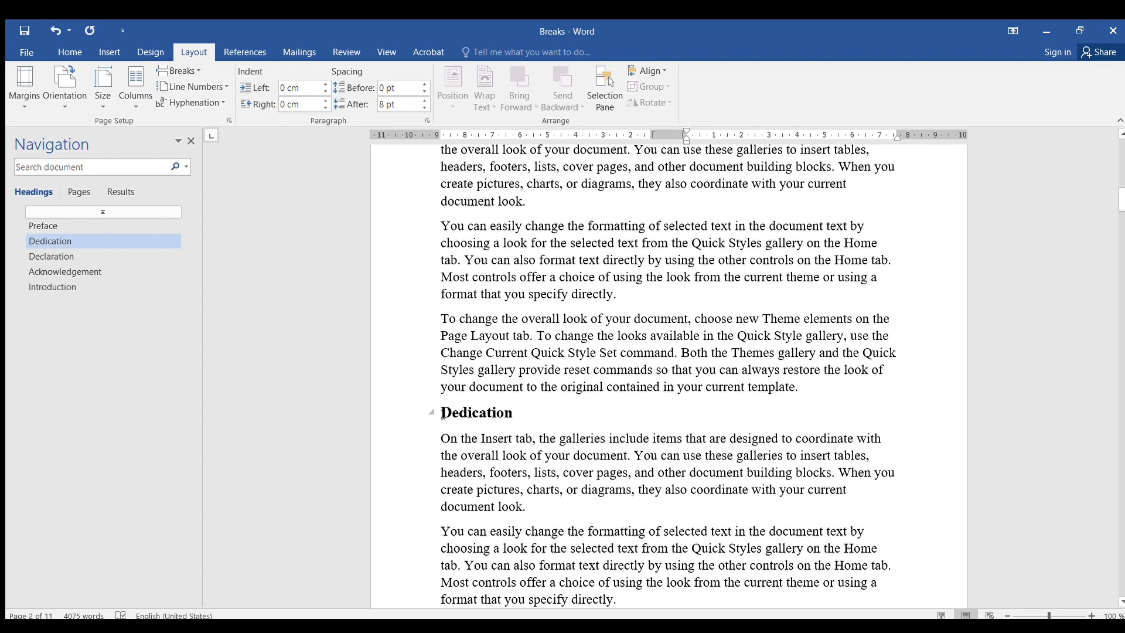
left_click(444, 413)
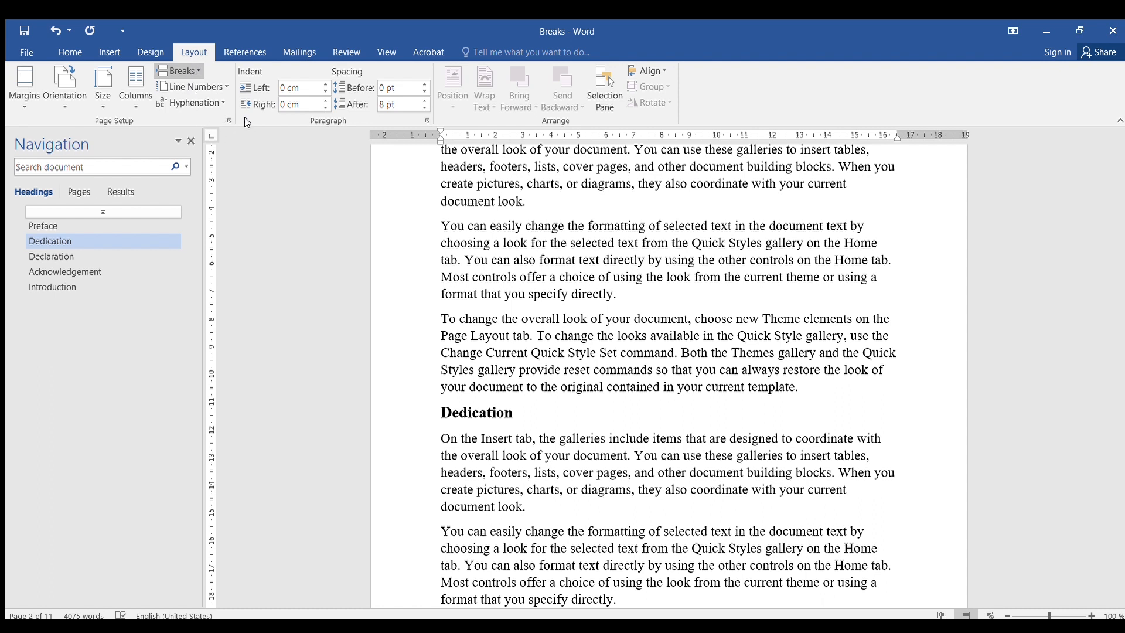
left_click(111, 53)
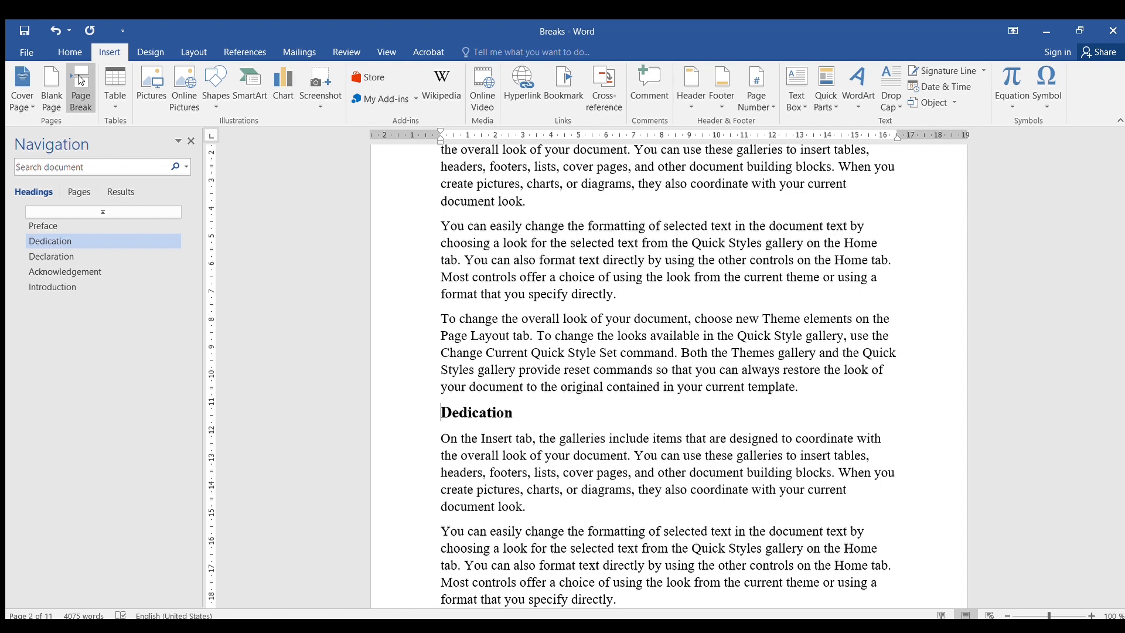
left_click(191, 53)
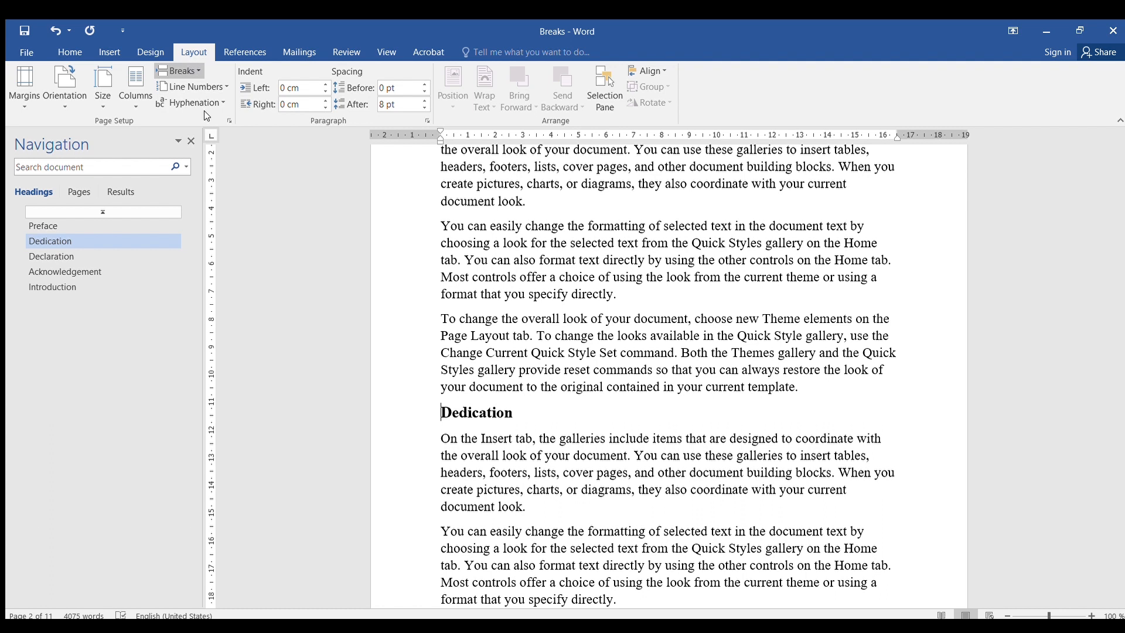
key("ctrl+Return")
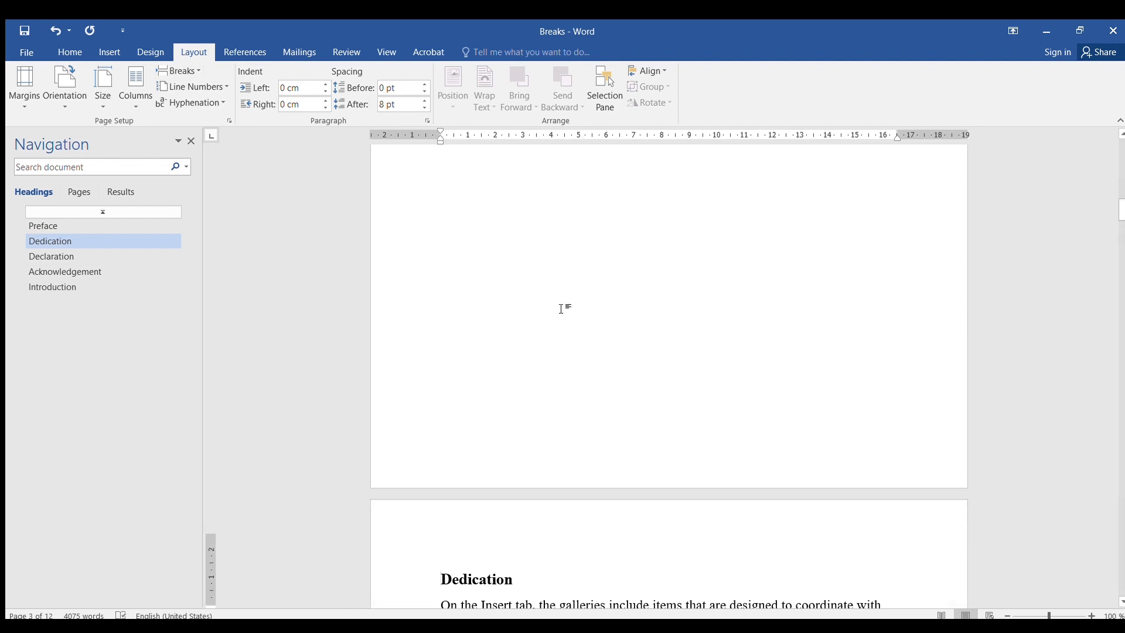
- Insert a page break before the Declaration heading so it begins on its own page
scroll(561, 309, "up", 8)
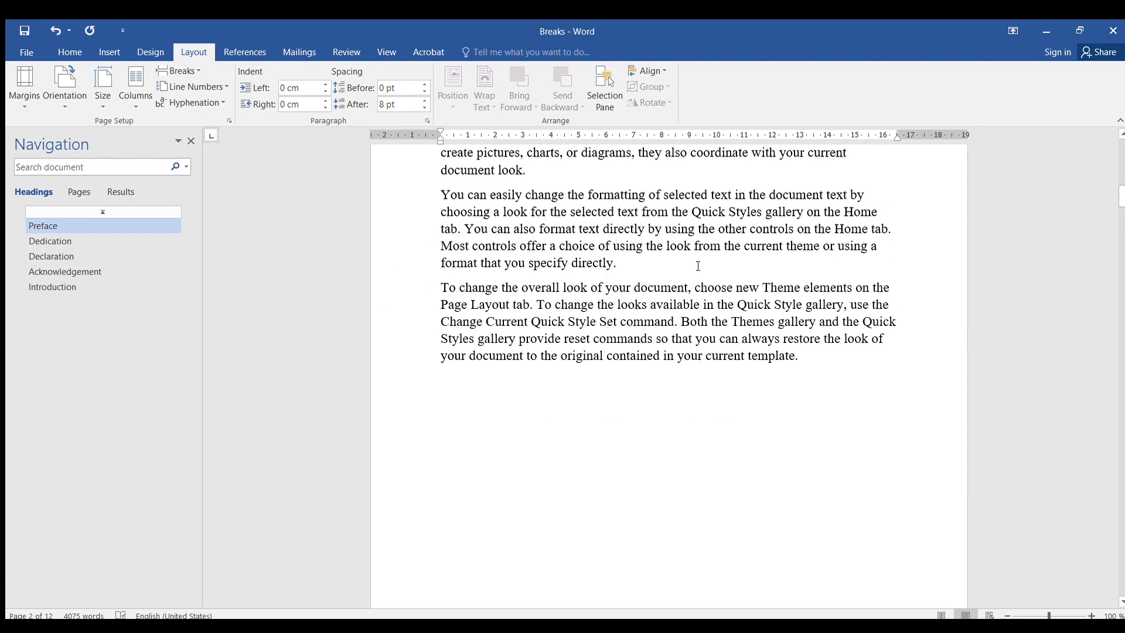
scroll(699, 266, "up", 4)
scroll(504, 274, "down", 4)
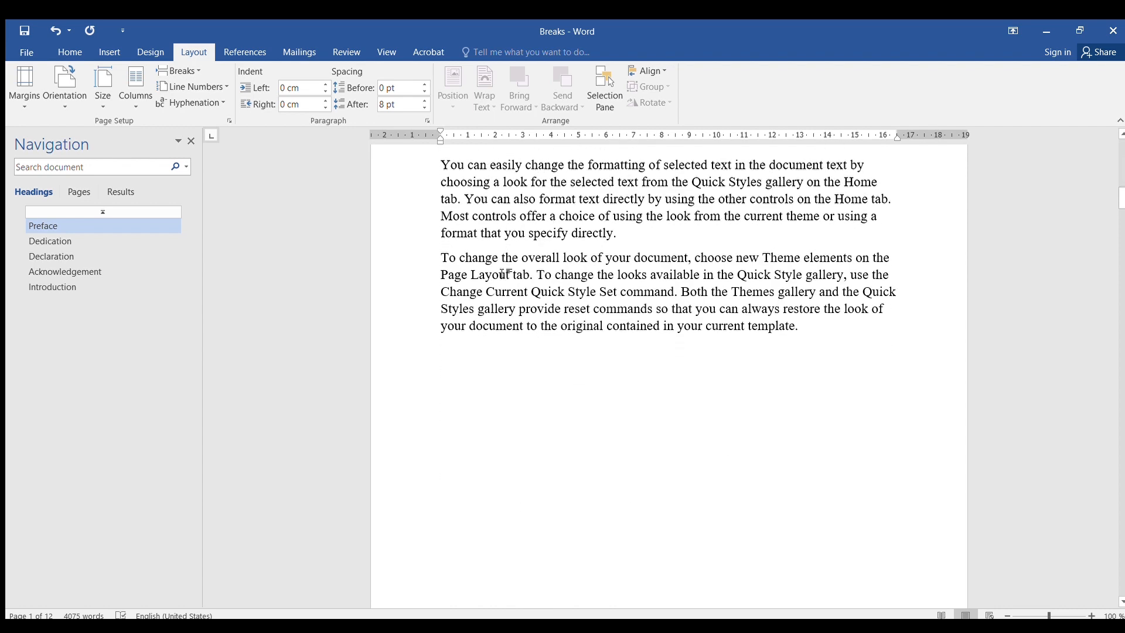
scroll(504, 274, "down", 20)
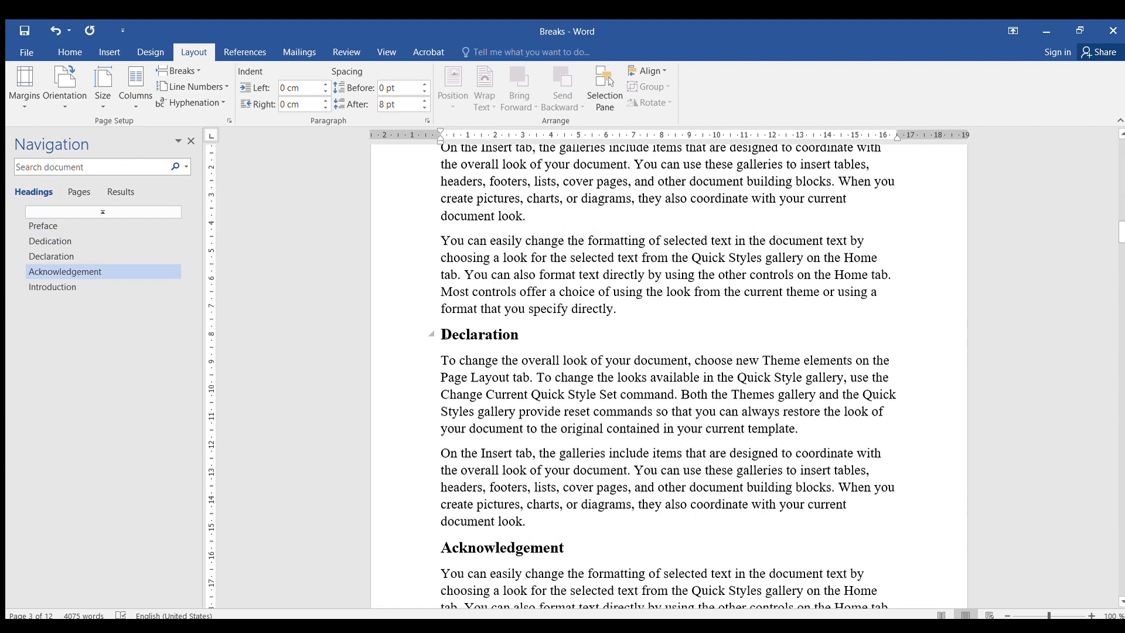
left_click(457, 333)
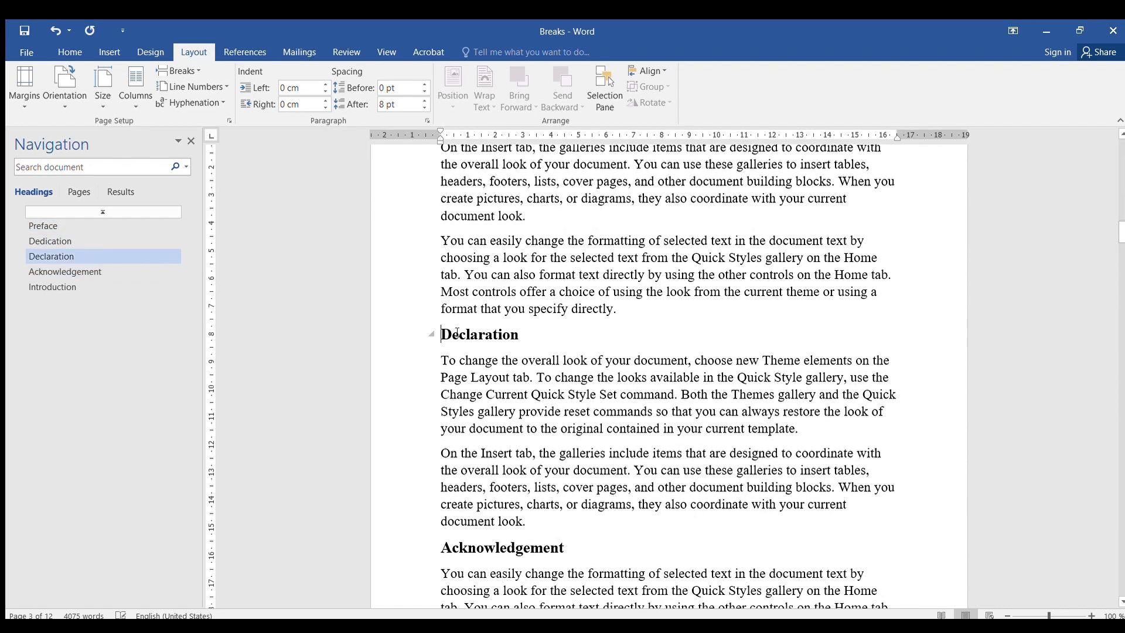
left_click(211, 124)
- Insert a page break before the Acknowledgement heading
scroll(548, 349, "up", 8)
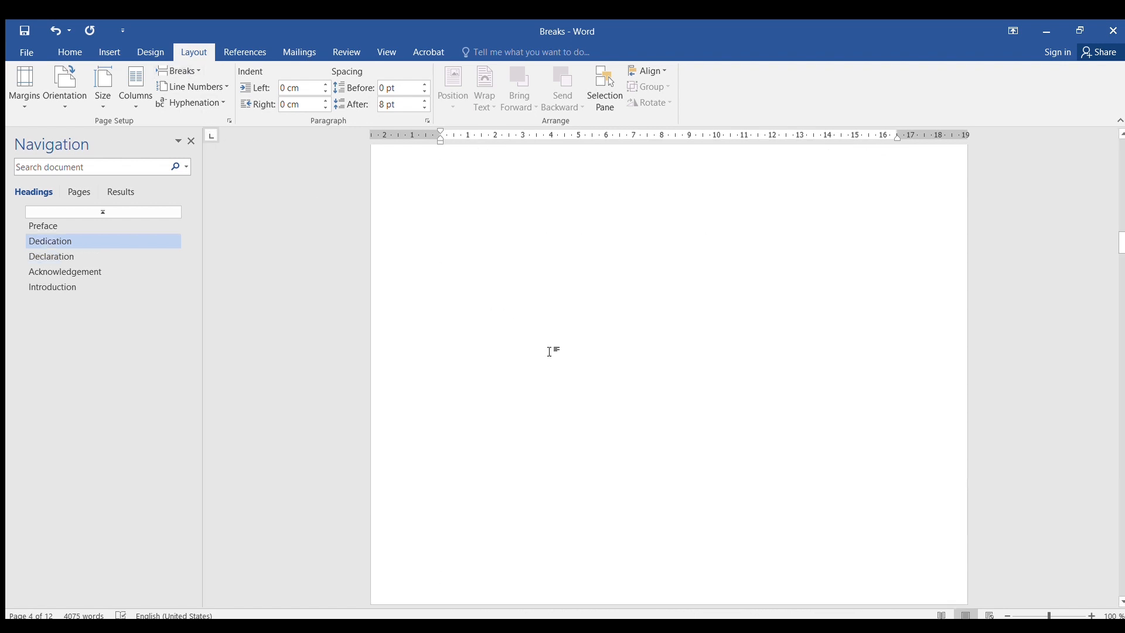
scroll(557, 343, "up", 3)
scroll(554, 346, "down", 5)
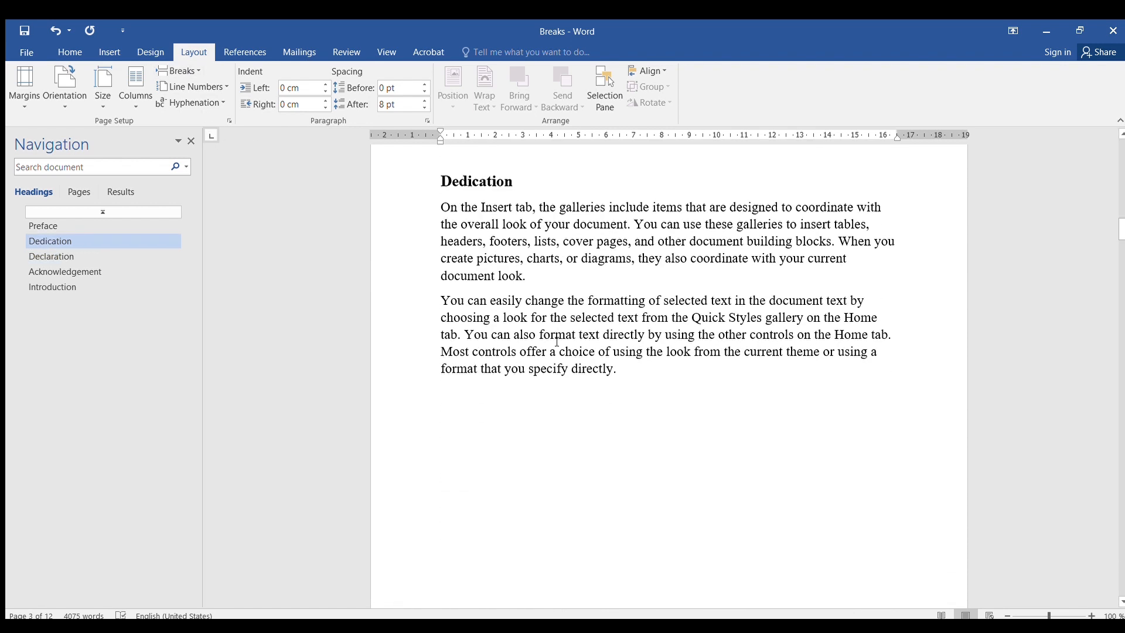
scroll(549, 348, "down", 10)
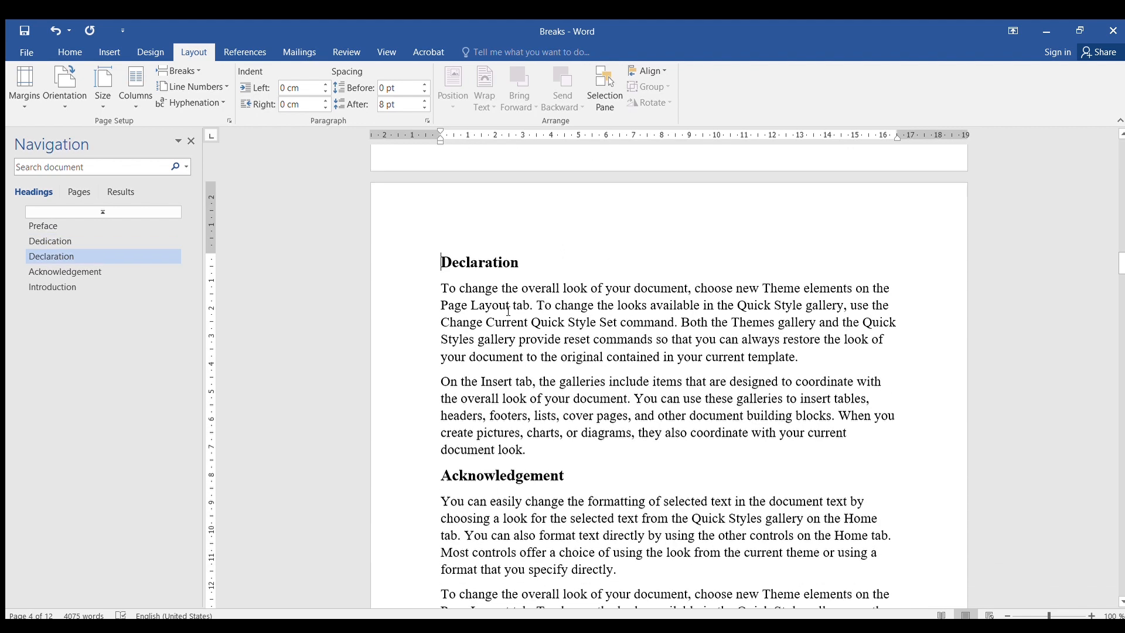
left_click(442, 343)
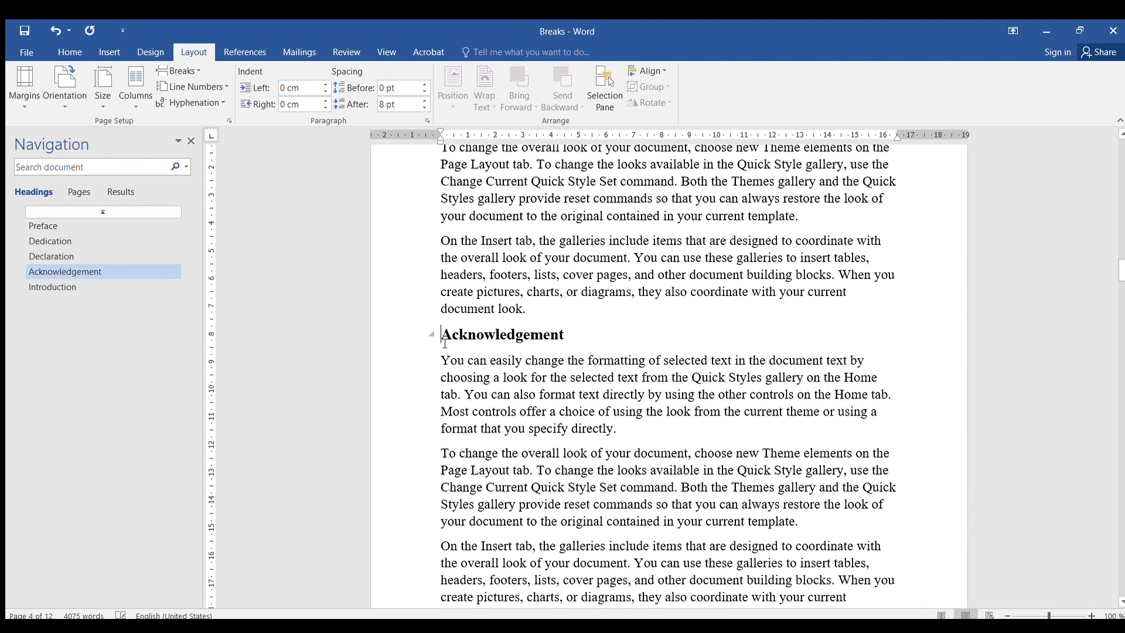
left_click(192, 75)
left_click(209, 111)
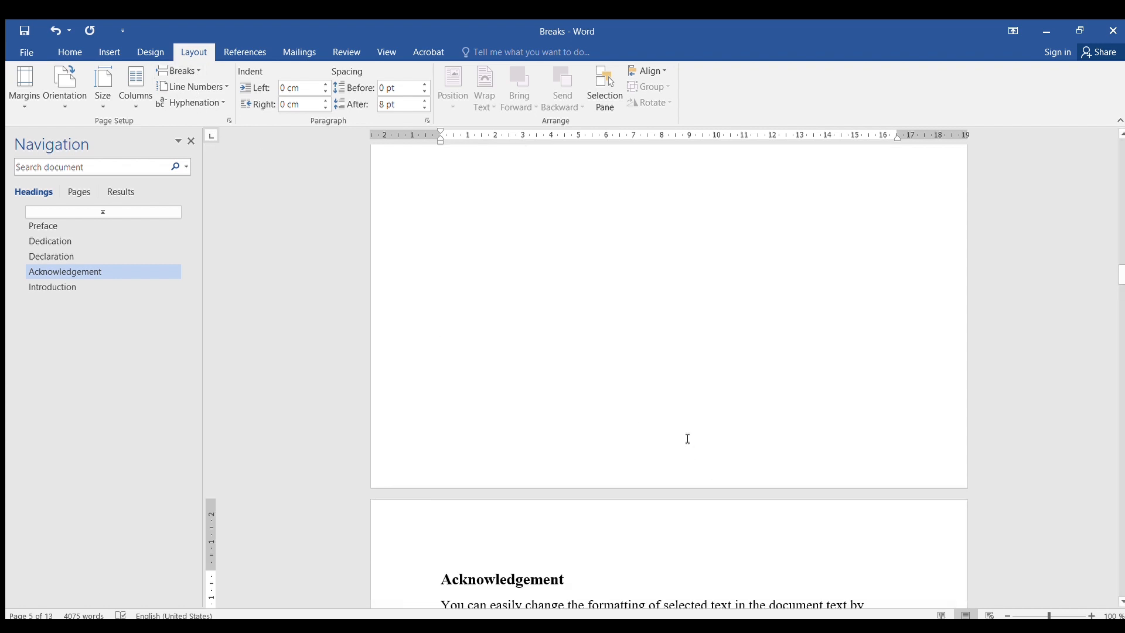
- Insert a page break before the Introduction heading
scroll(688, 439, "down", 10)
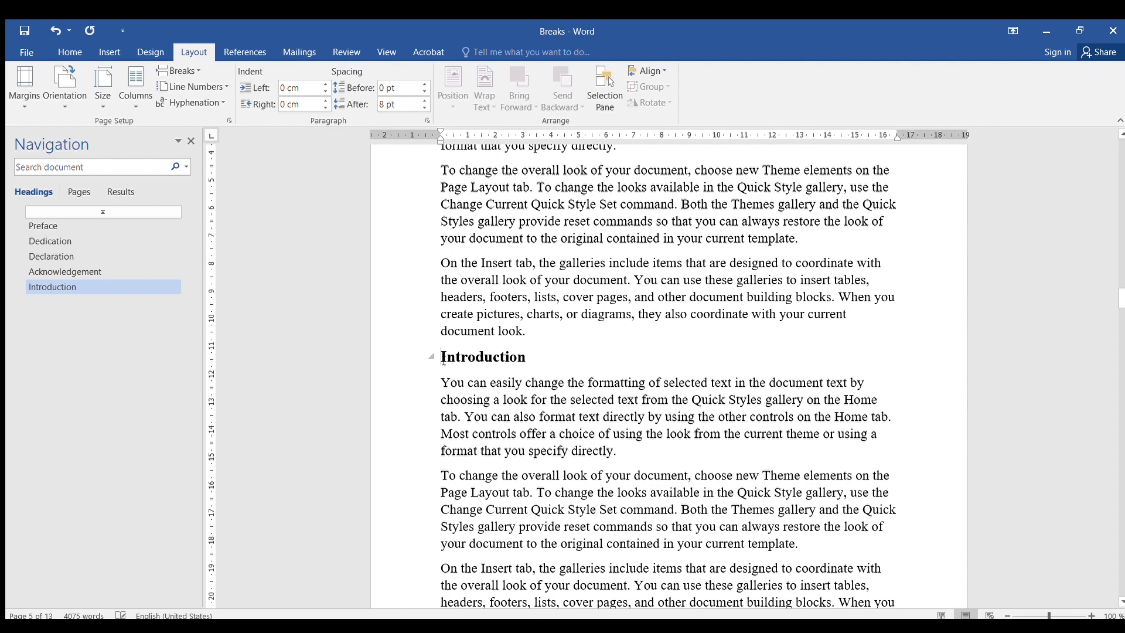
left_click(442, 357)
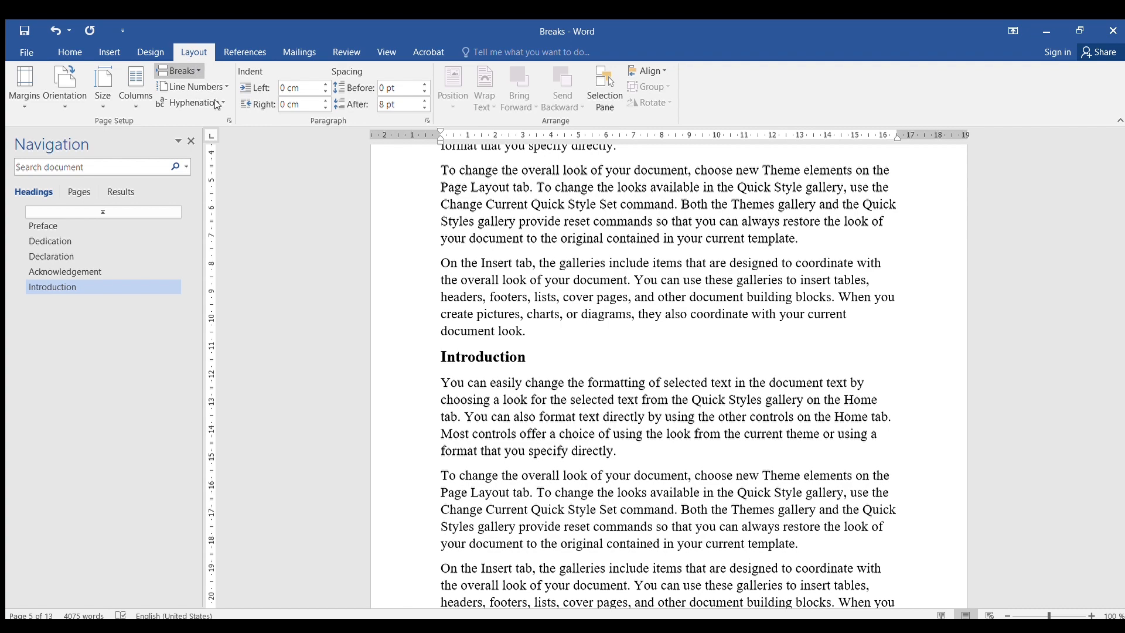
key("ctrl+Return")
- Add a new line reading Chapter 1 after a paragraph further into the Introduction section and apply the Heading 1 style
scroll(603, 363, "down", 15)
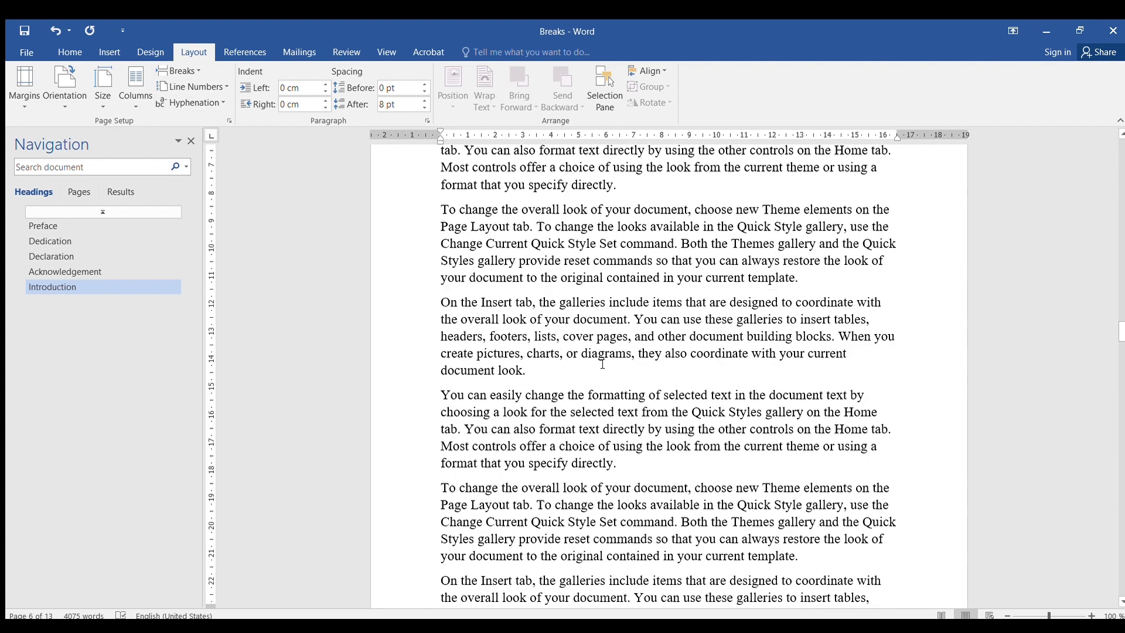
scroll(602, 363, "down", 5)
scroll(603, 372, "up", 9)
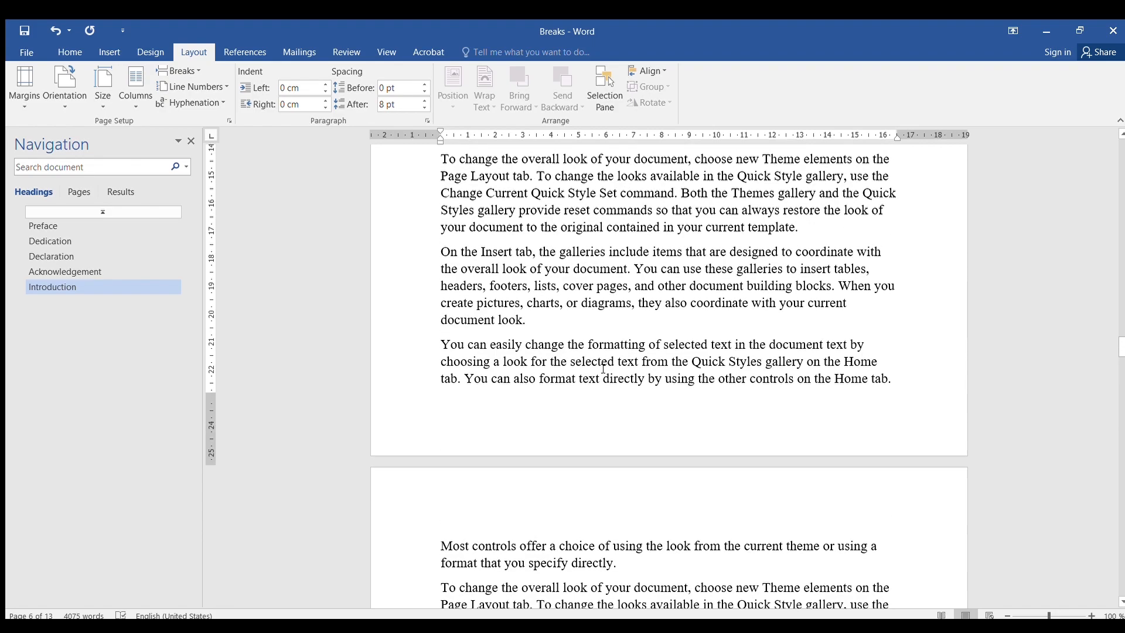
scroll(602, 376, "down", 10)
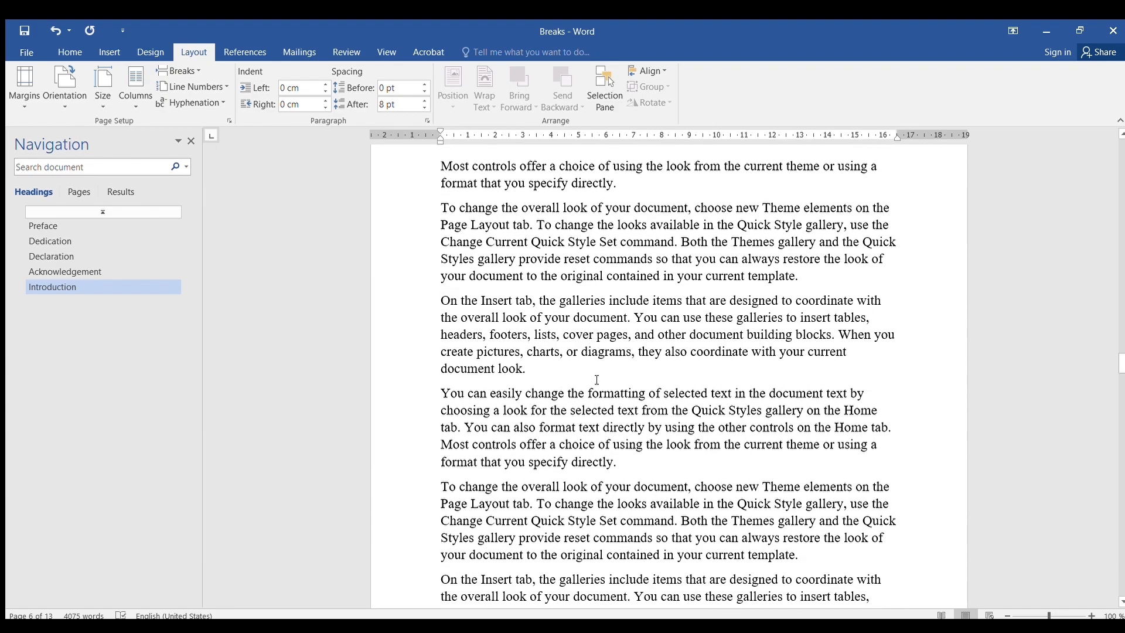
scroll(596, 377, "up", 12)
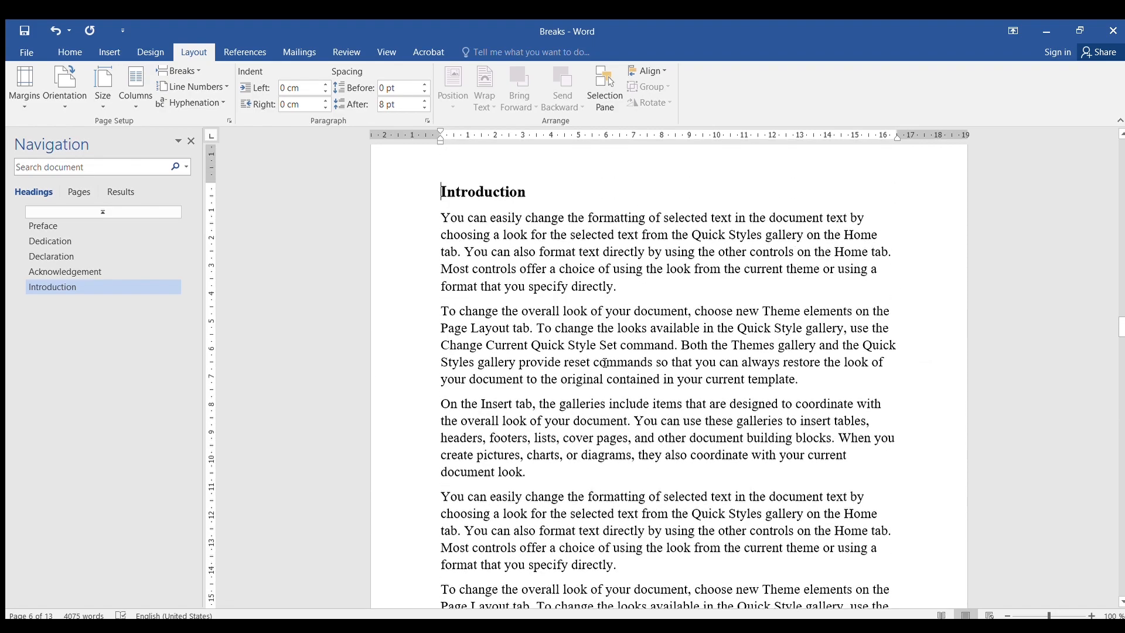
scroll(604, 364, "down", 9)
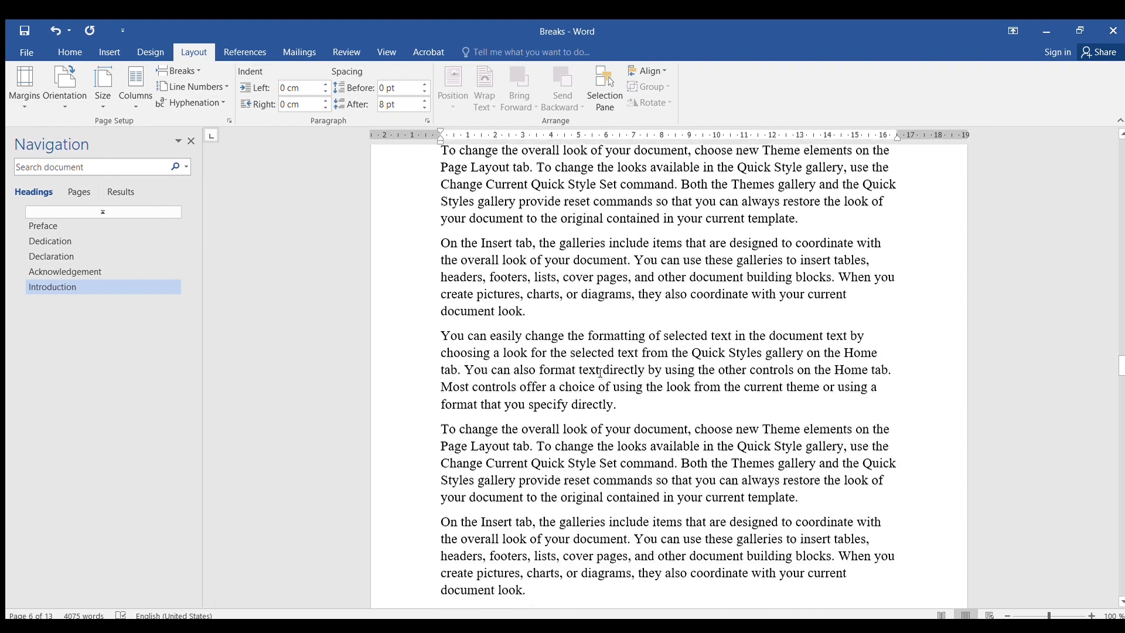
scroll(601, 373, "up", 6)
scroll(601, 374, "down", 12)
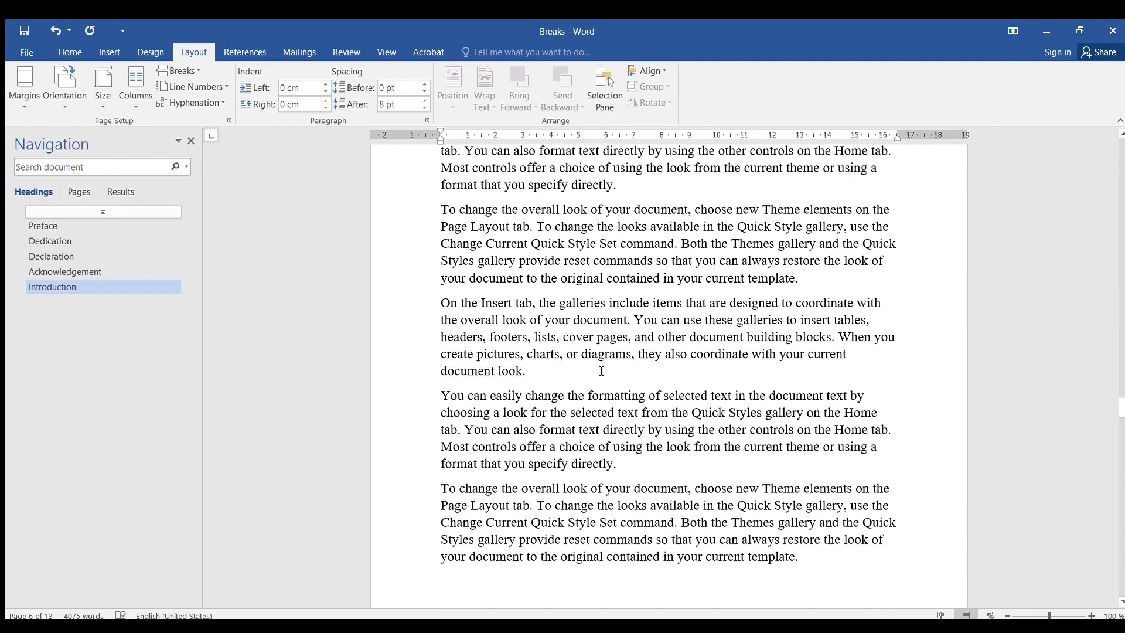
left_click(526, 379)
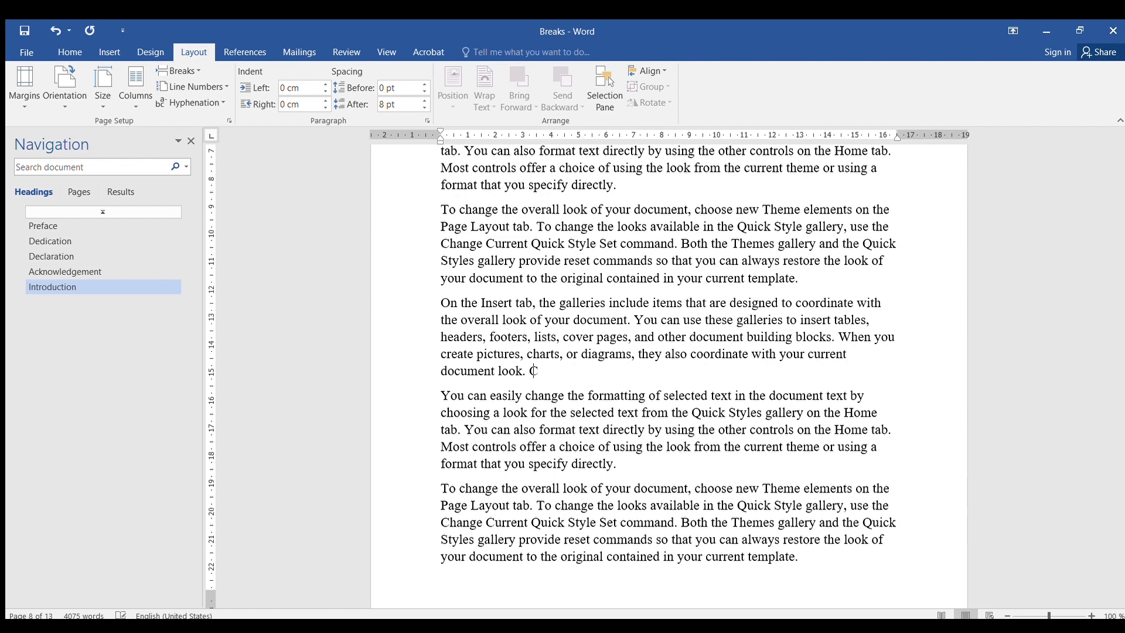
type("Chapter 1")
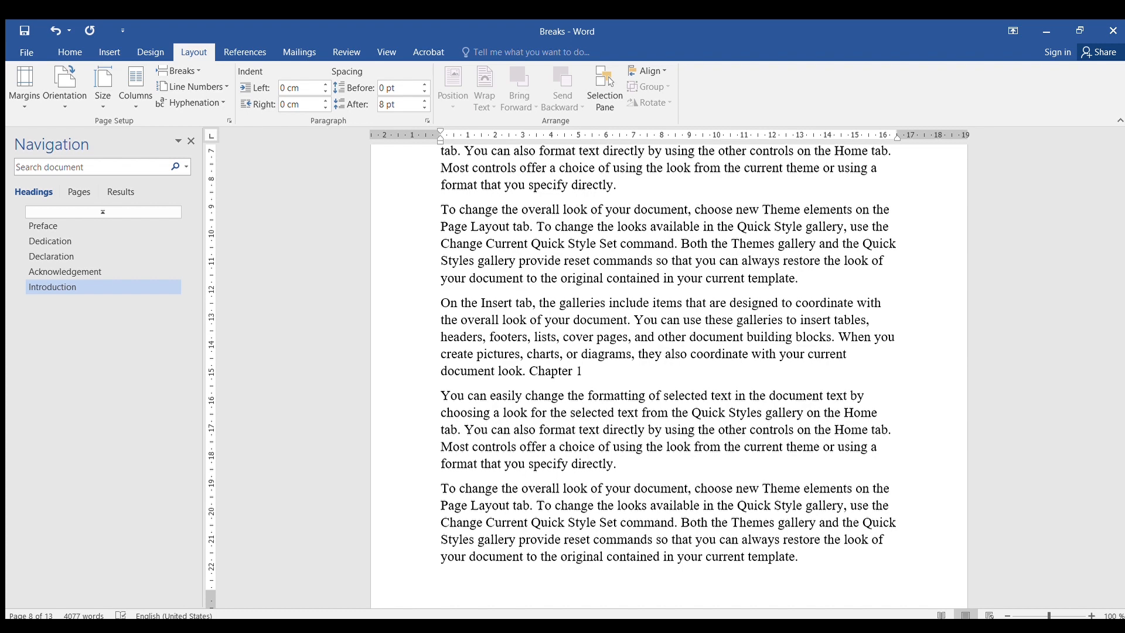
left_click(526, 371)
key("Return")
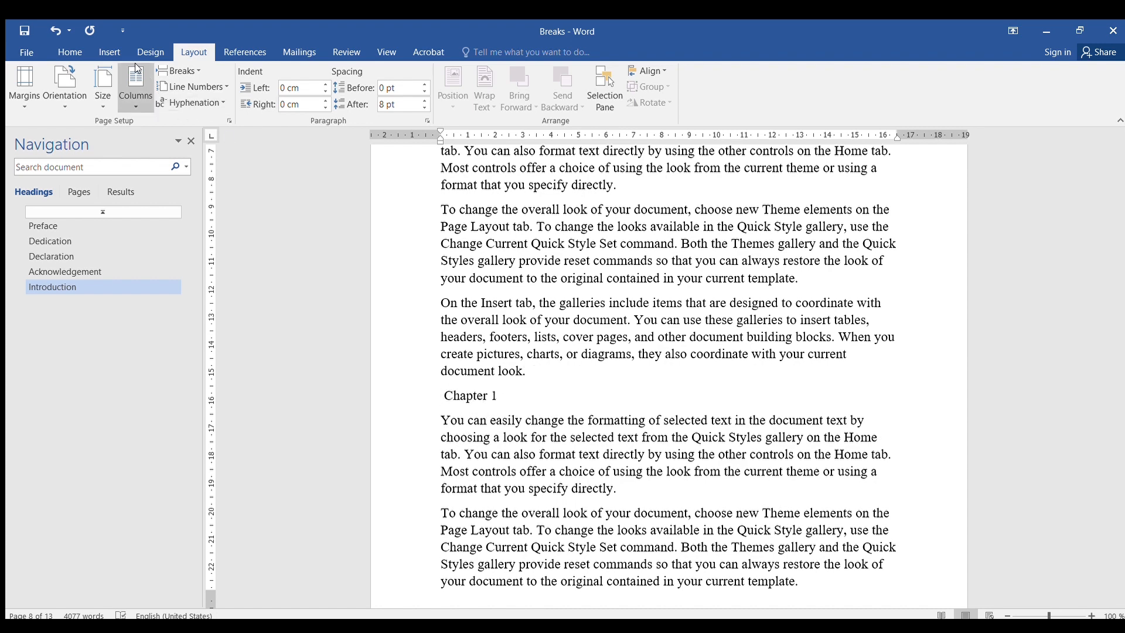
left_click(69, 51)
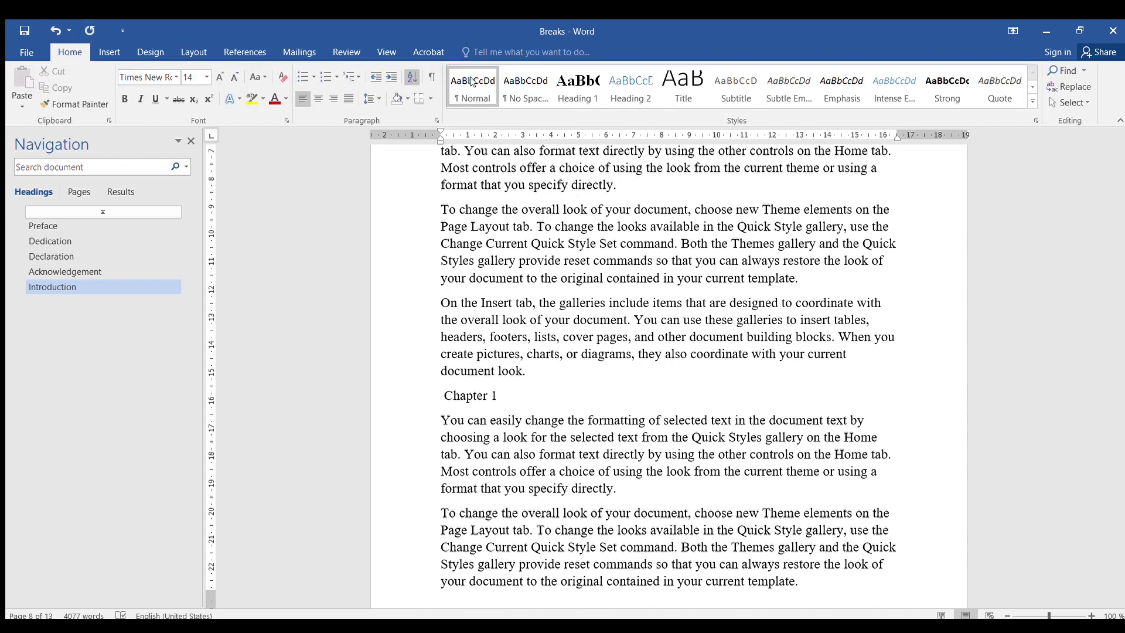
left_click(574, 79)
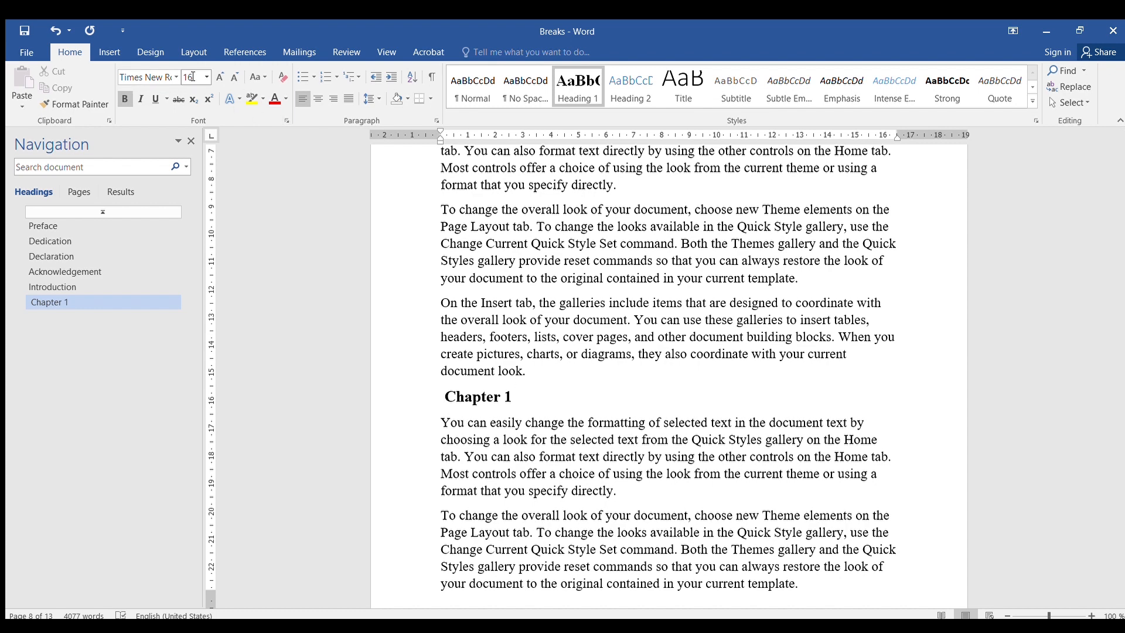
- Insert a page break before the Chapter 1 heading so it starts a new page
left_click(191, 53)
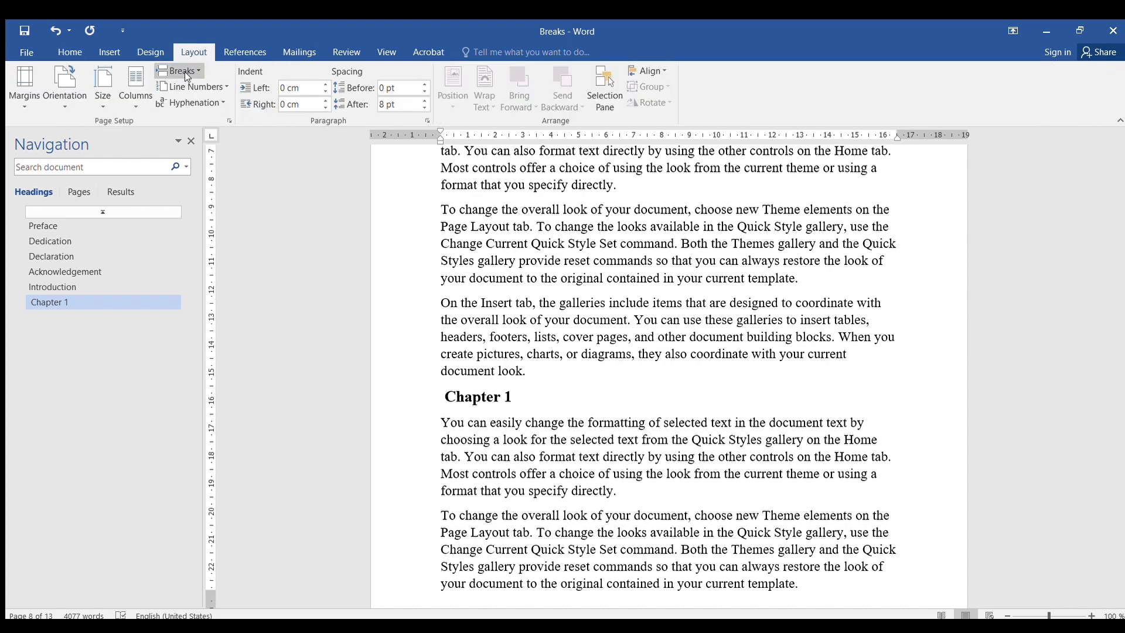
left_click(192, 68)
left_click(206, 117)
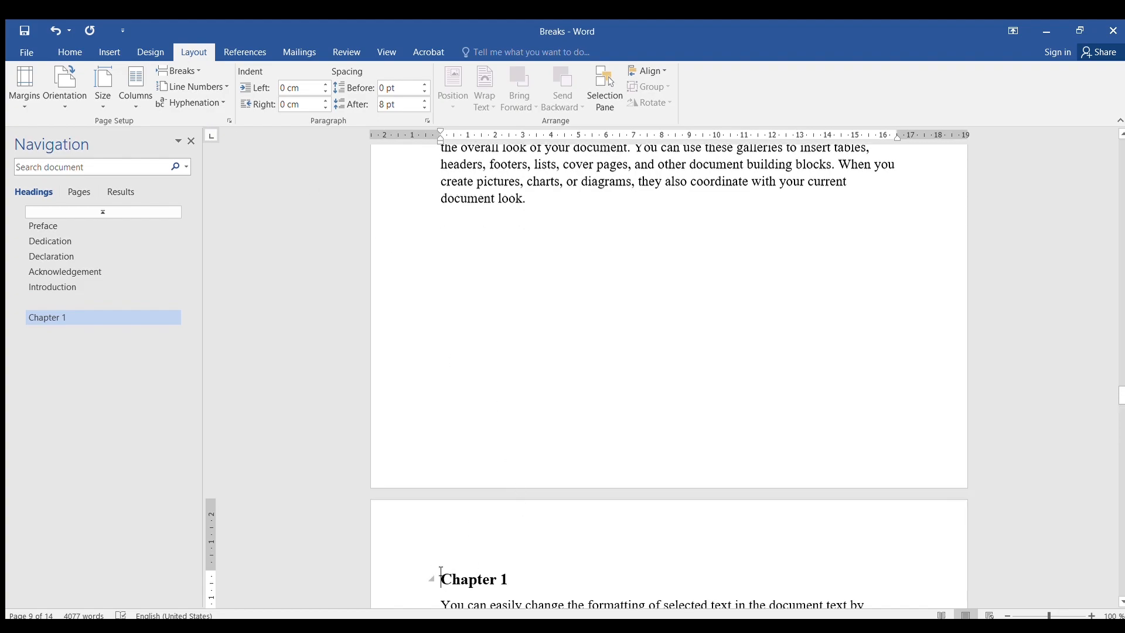
scroll(567, 501, "down", 15)
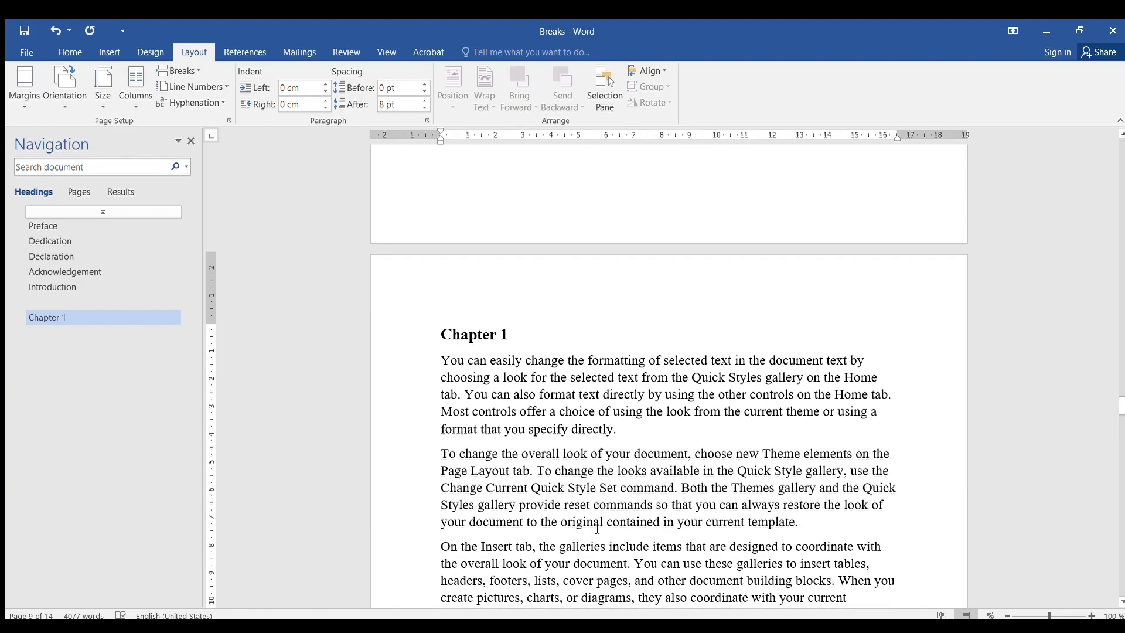
scroll(598, 521, "down", 20)
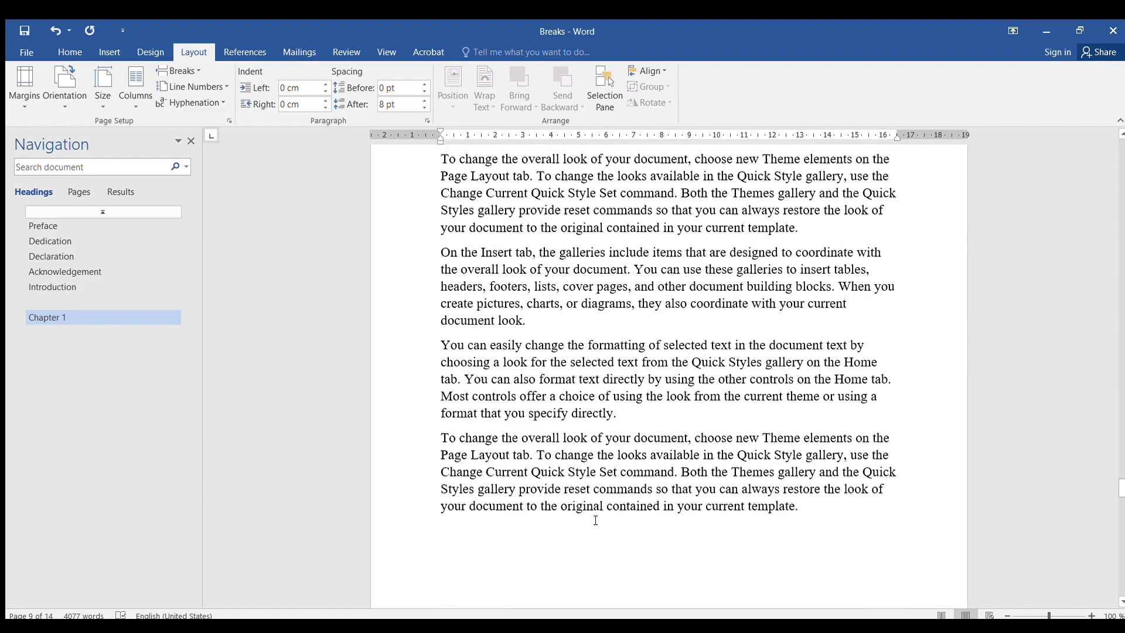
scroll(586, 493, "down", 15)
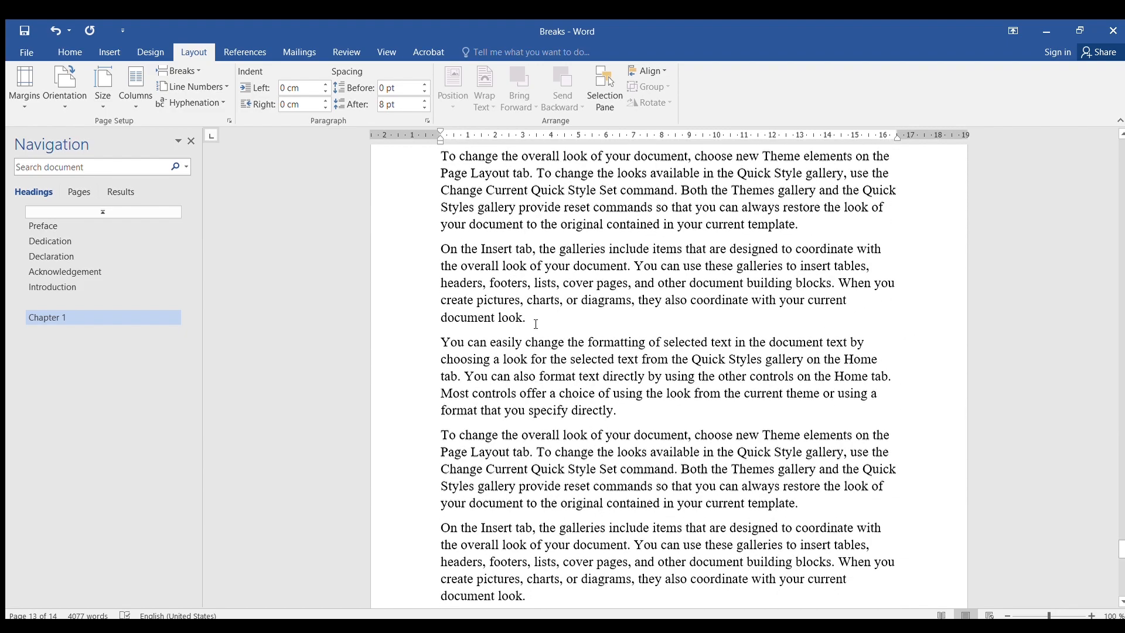
- Add a new line reading Chapter 2 after a paragraph in the Chapter 1 section and apply the Heading 1 style
left_click(536, 324)
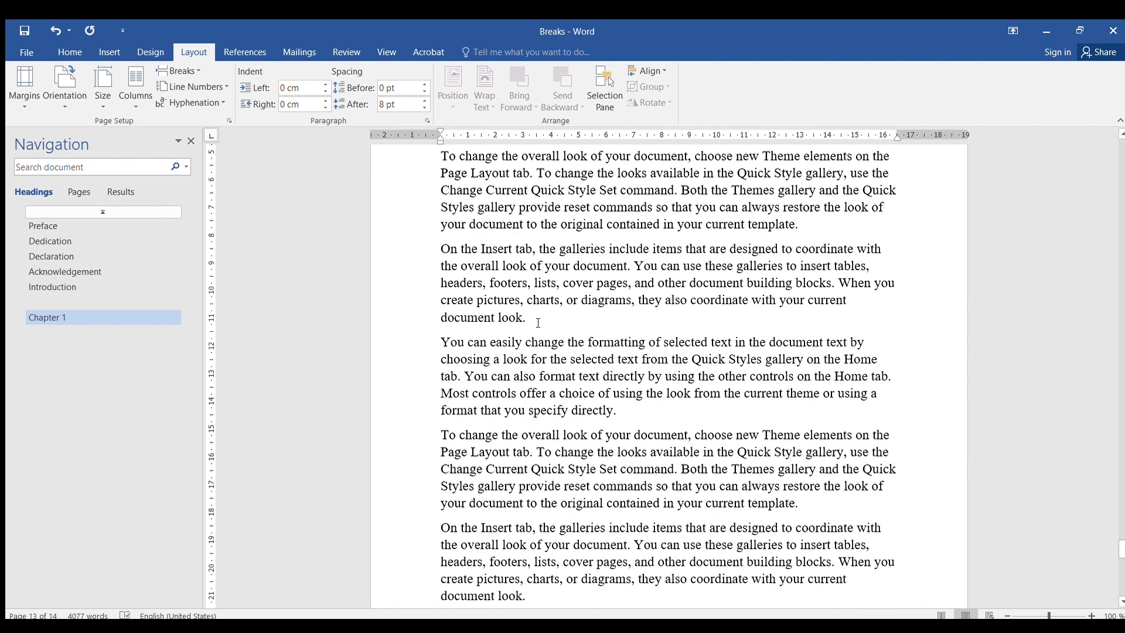
type("C")
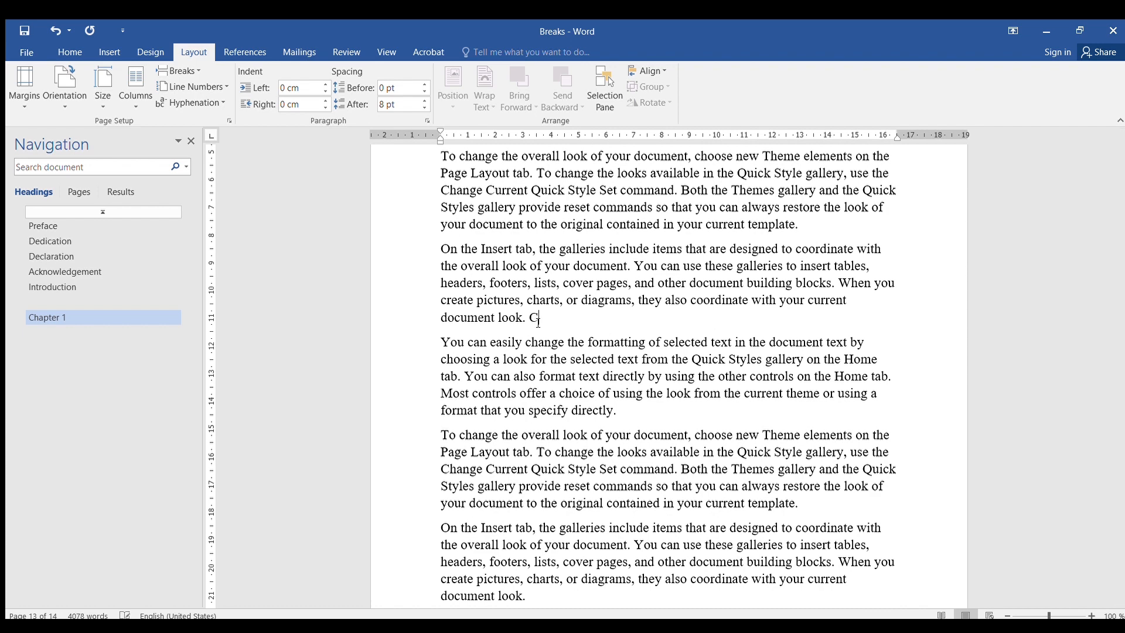
type("hapter 2")
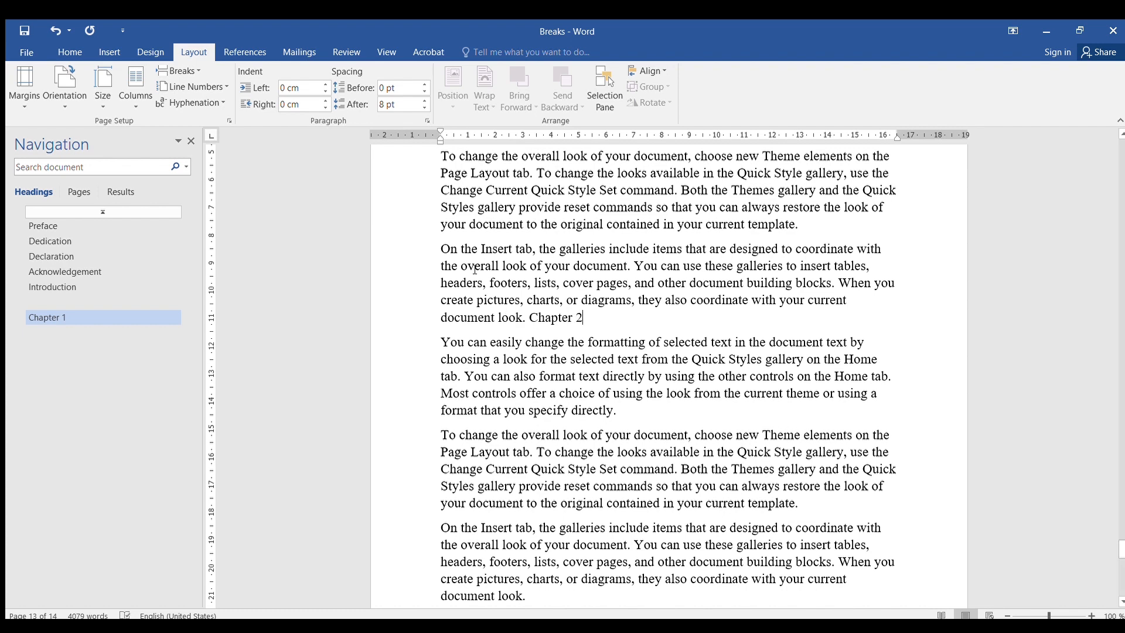
left_click(530, 316)
key("Return")
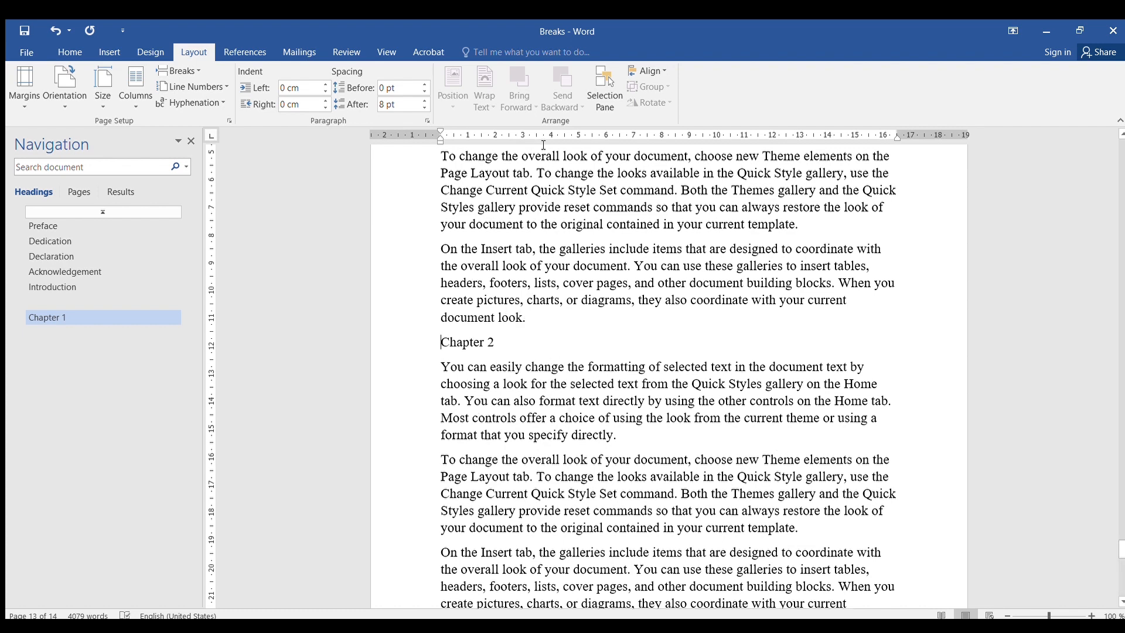
left_click(66, 50)
left_click(588, 88)
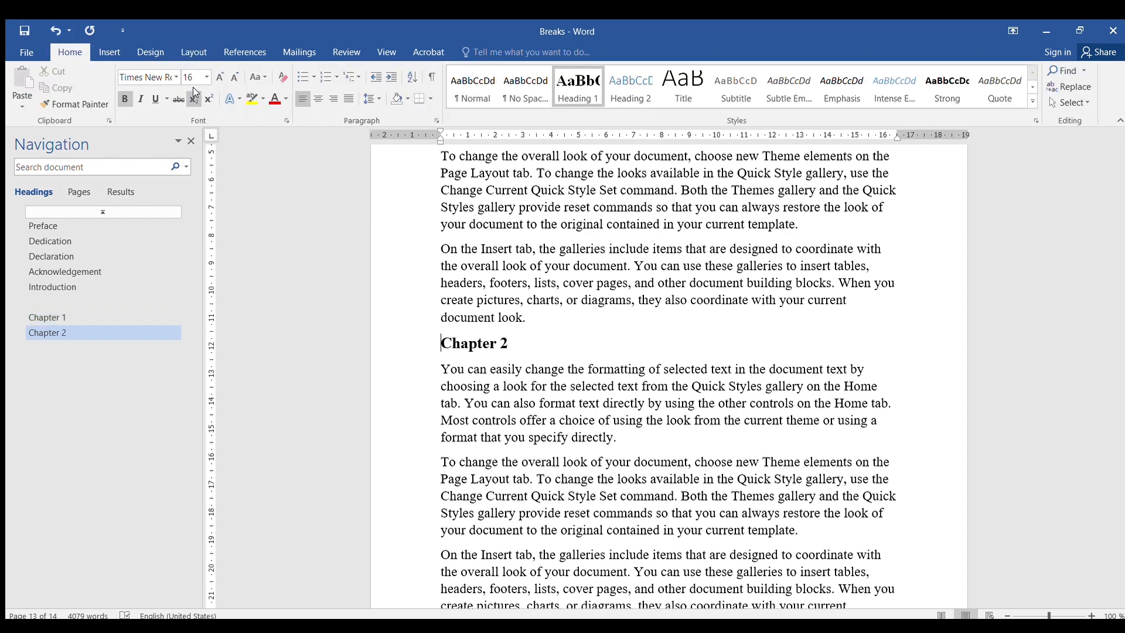
- Insert a page break before the Chapter 2 heading so it starts a new page
left_click(193, 53)
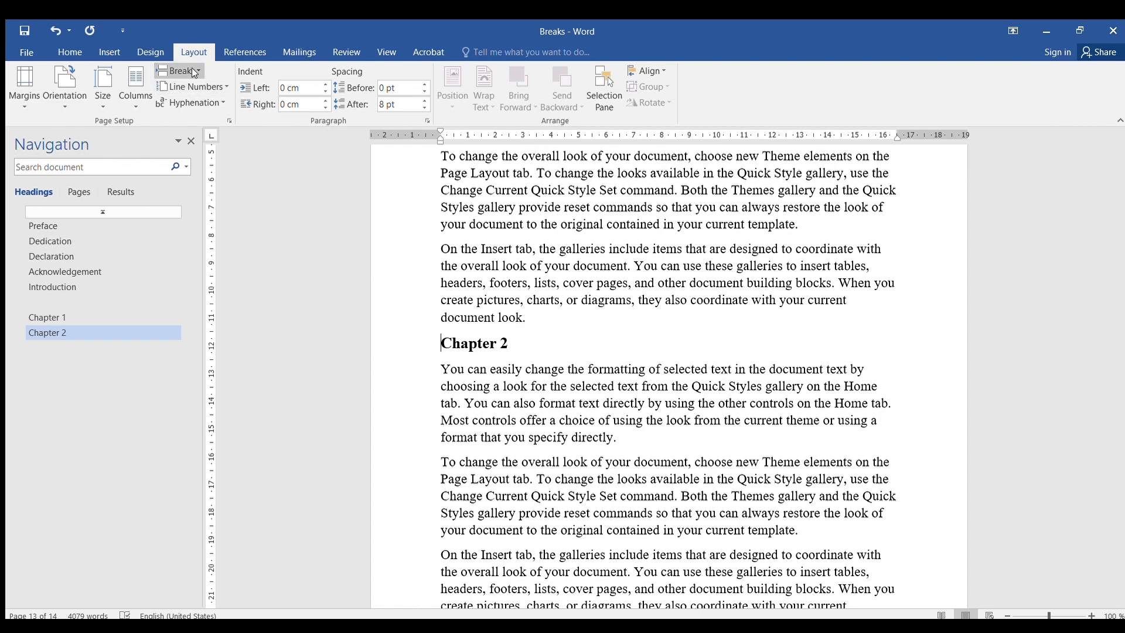
key("ctrl+Return")
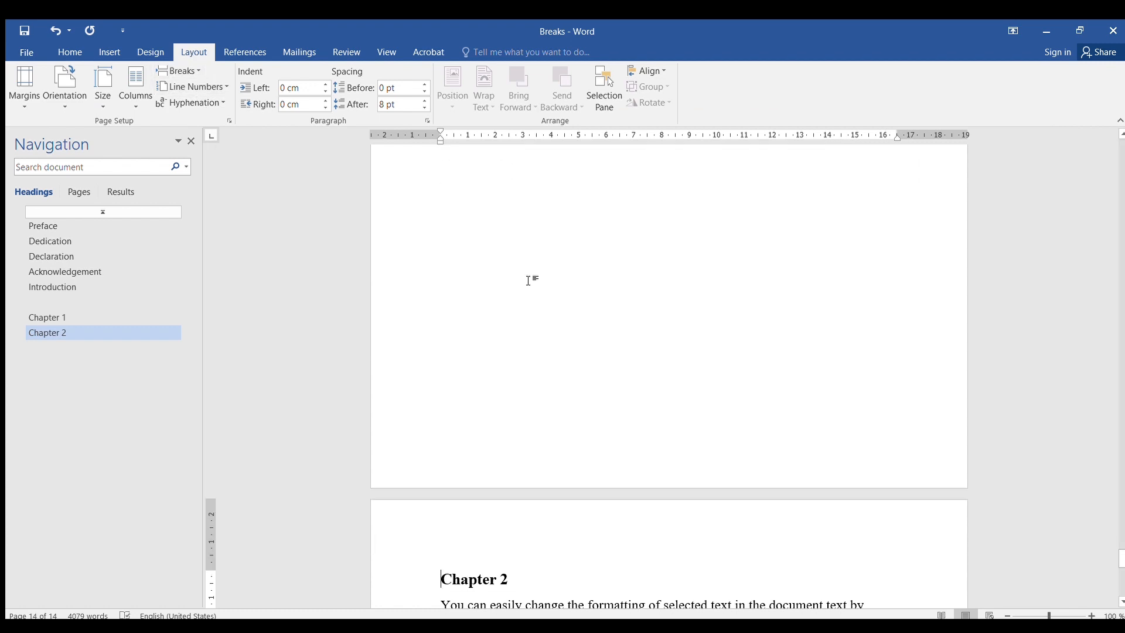
scroll(630, 306, "up", 2)
scroll(630, 306, "up", 5)
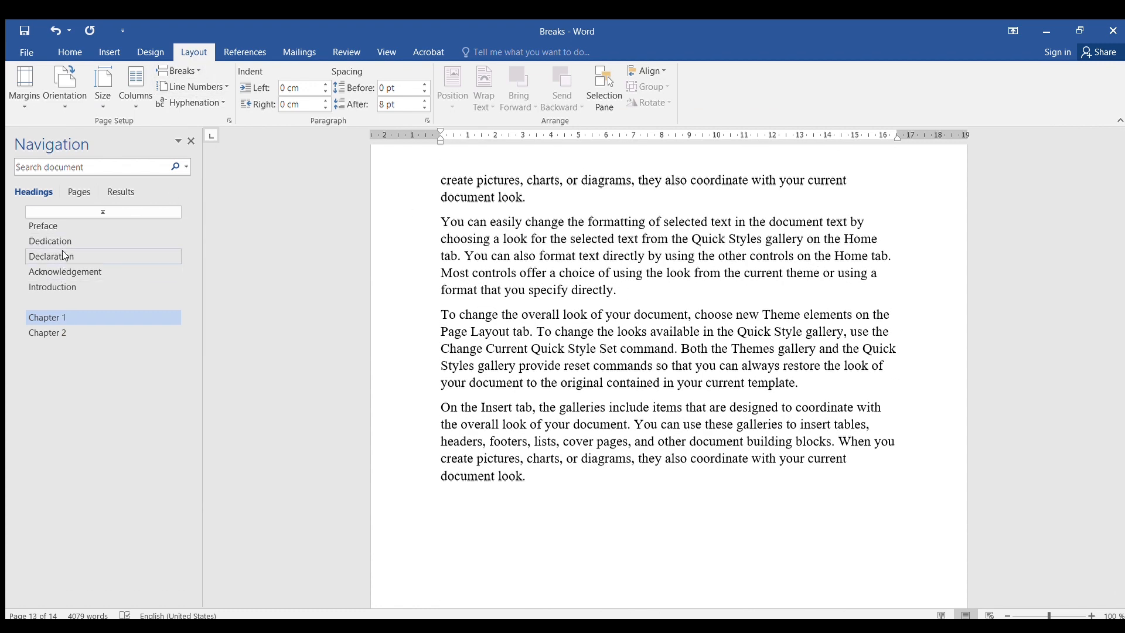
- Jump to each heading in turn to check that it starts on its own page
left_click(47, 226)
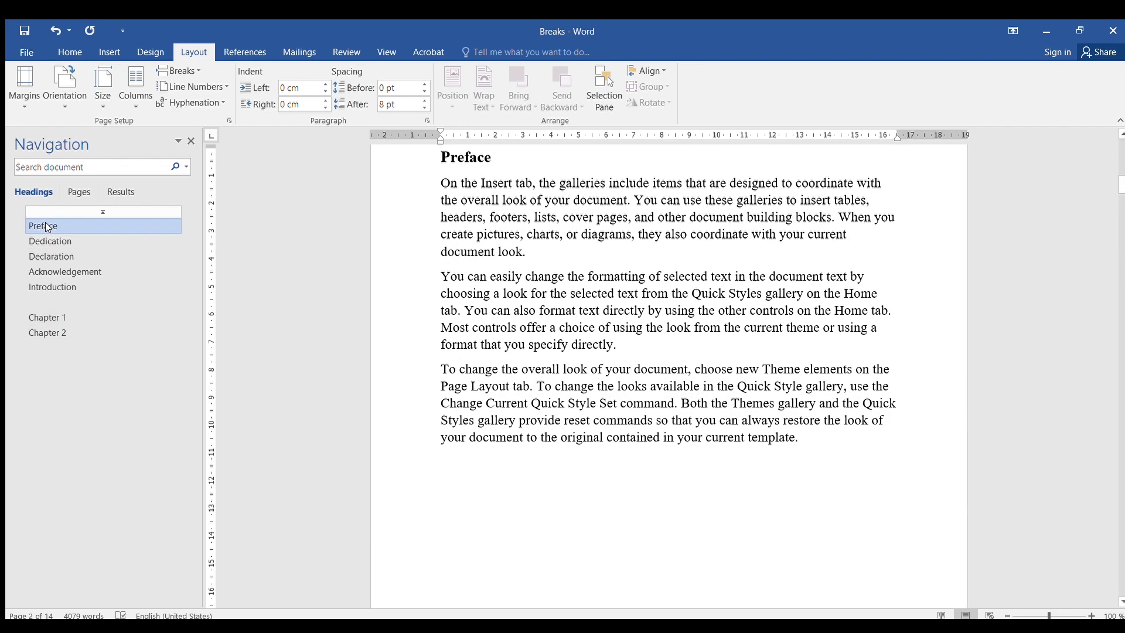
left_click(55, 242)
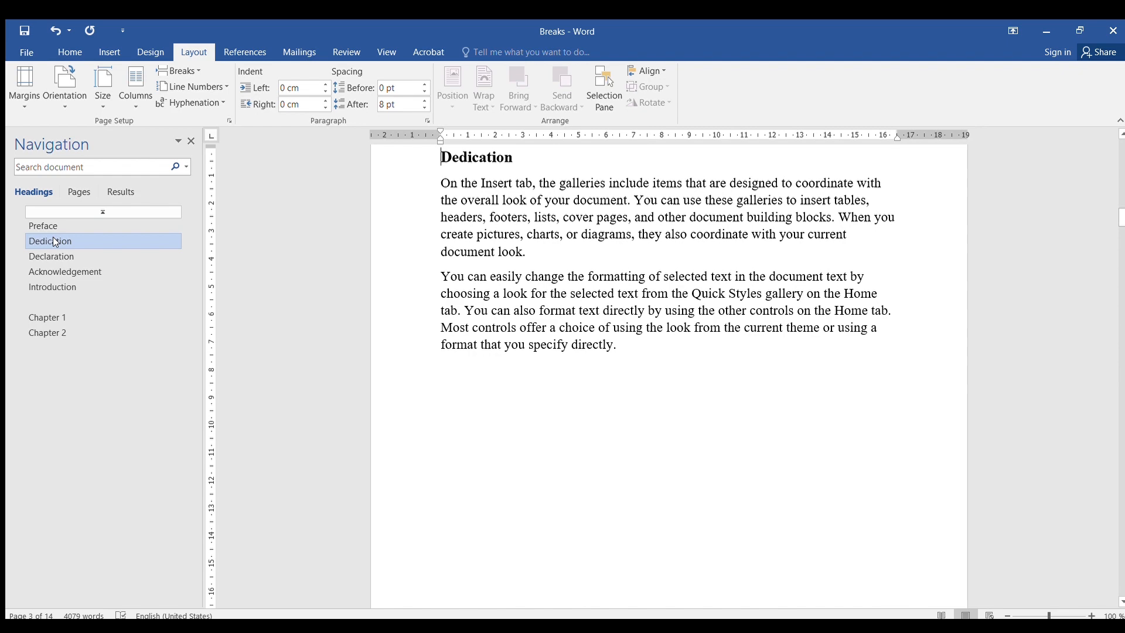
left_click(56, 256)
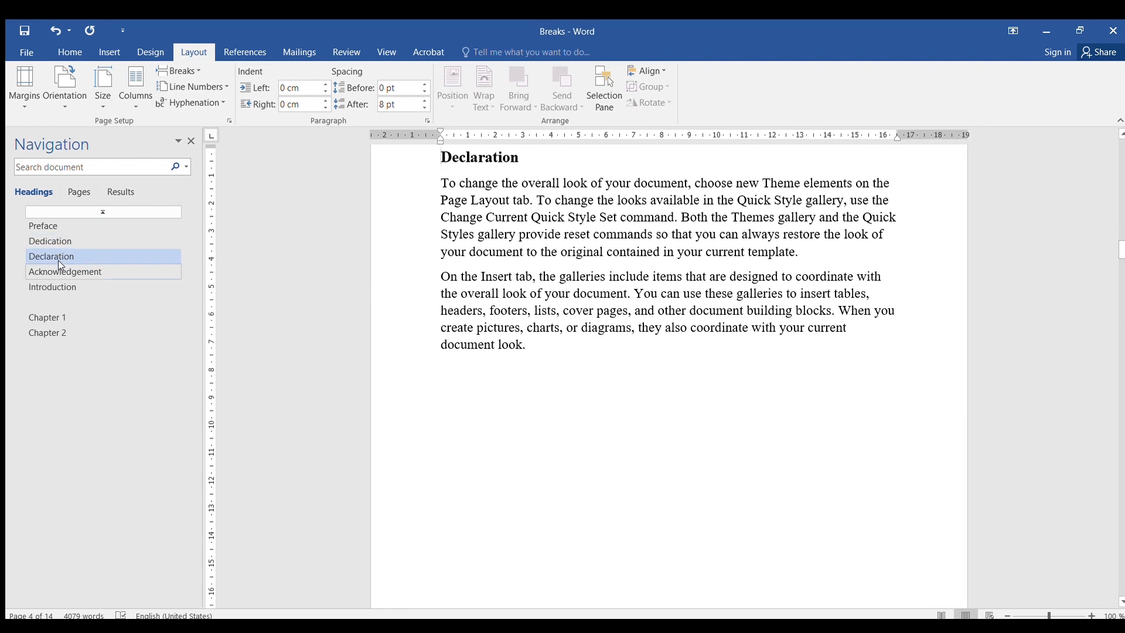
left_click(60, 269)
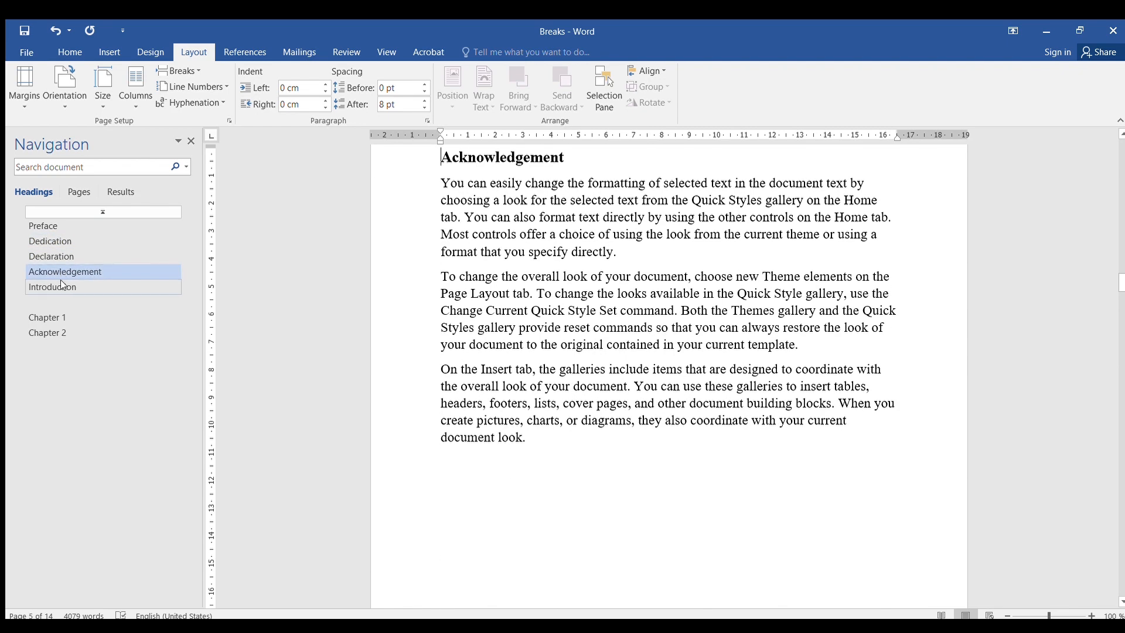
left_click(61, 287)
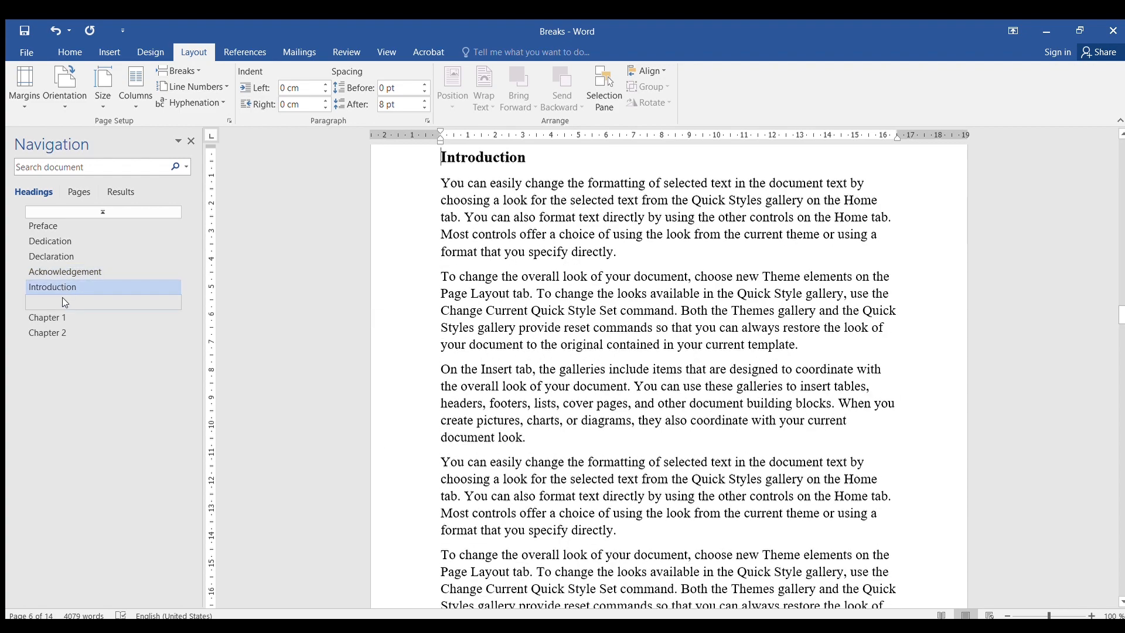
left_click(59, 311)
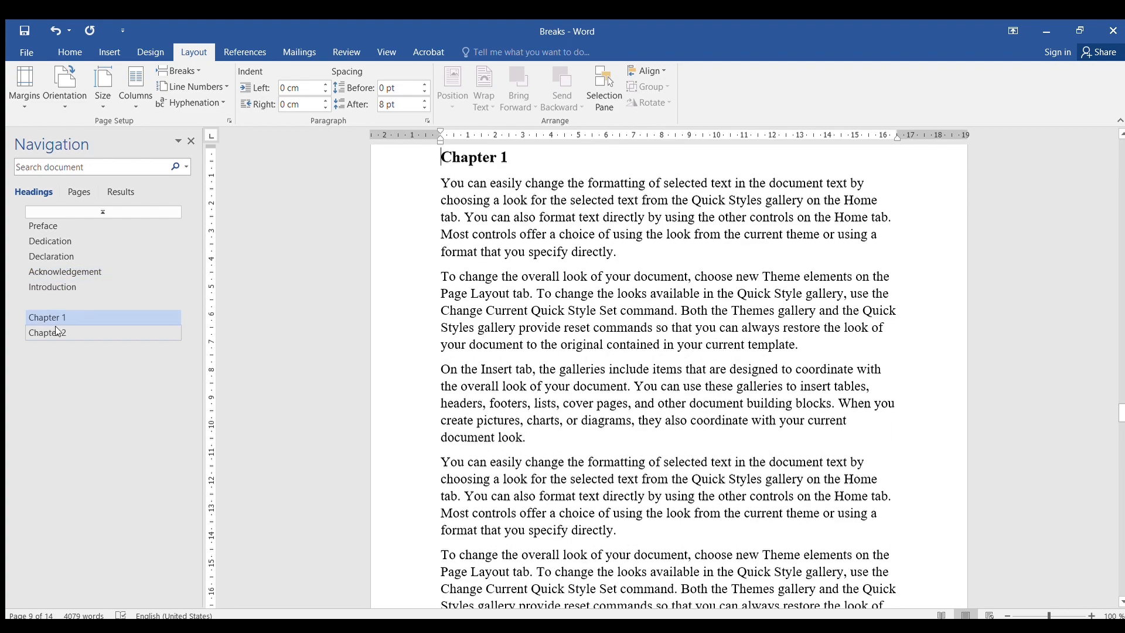
left_click(56, 329)
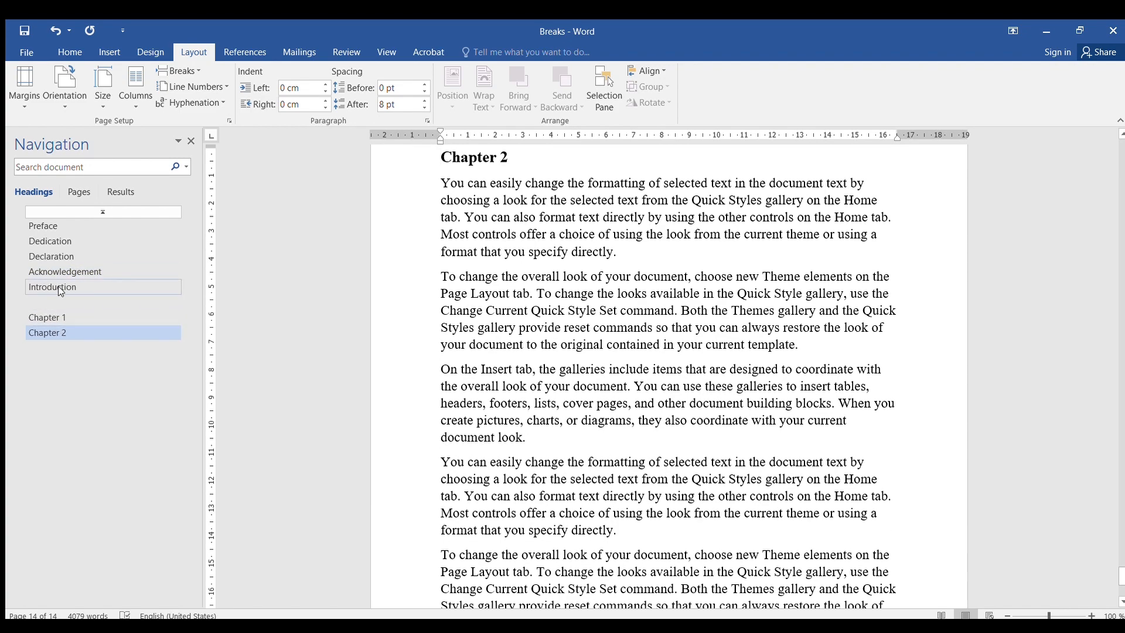
left_click(58, 286)
- Scroll through the document from the start to Chapter 2 to review the page layout
scroll(566, 277, "up", 15)
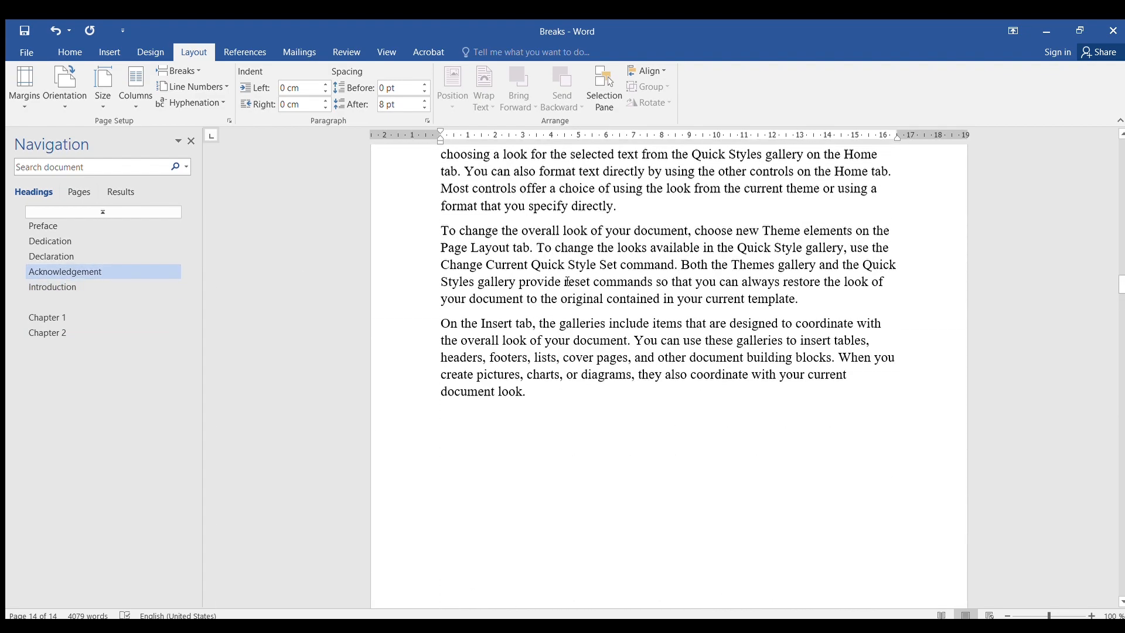
scroll(568, 276, "up", 15)
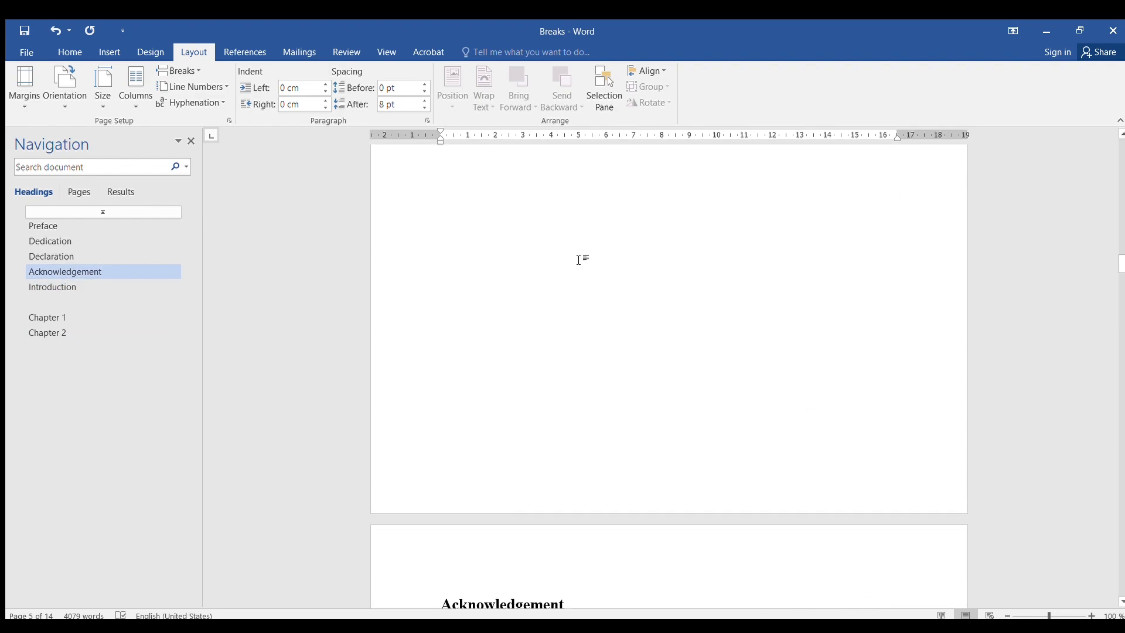
scroll(580, 259, "up", 15)
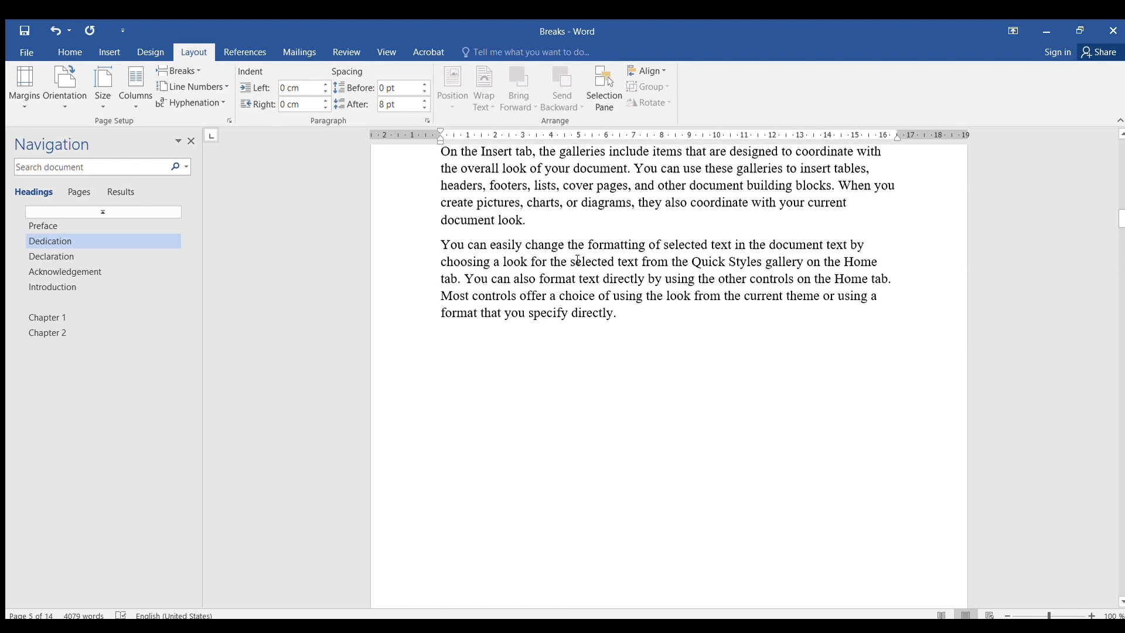
scroll(580, 259, "up", 15)
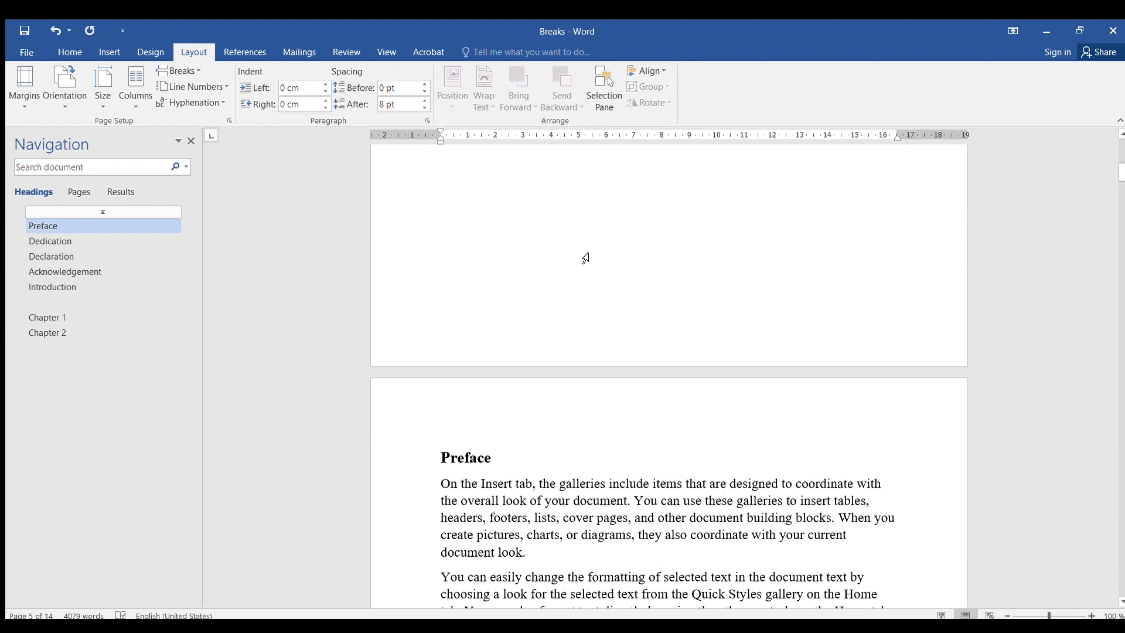
scroll(586, 258, "up", 10)
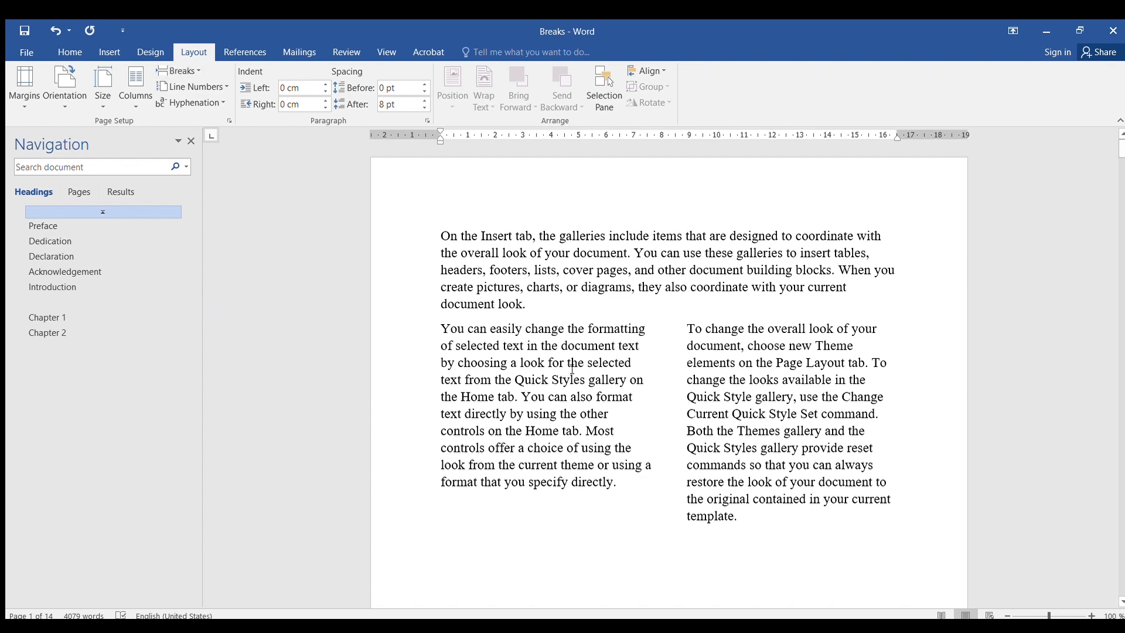
scroll(628, 368, "down", 7)
scroll(628, 372, "down", 1)
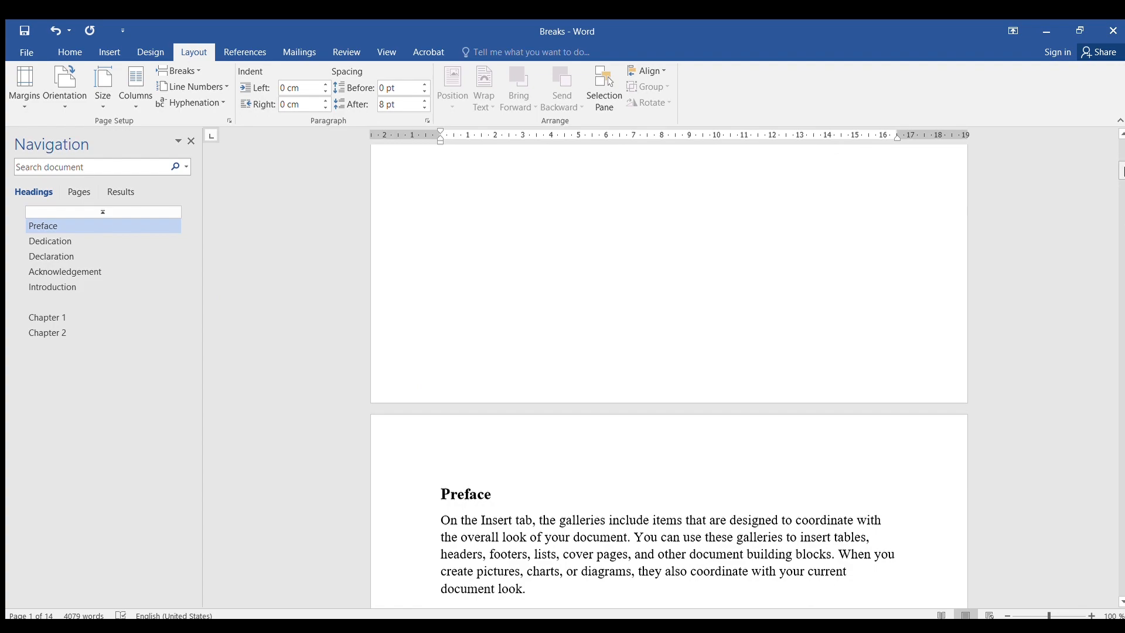
left_click_drag(1121, 171, 1117, 589)
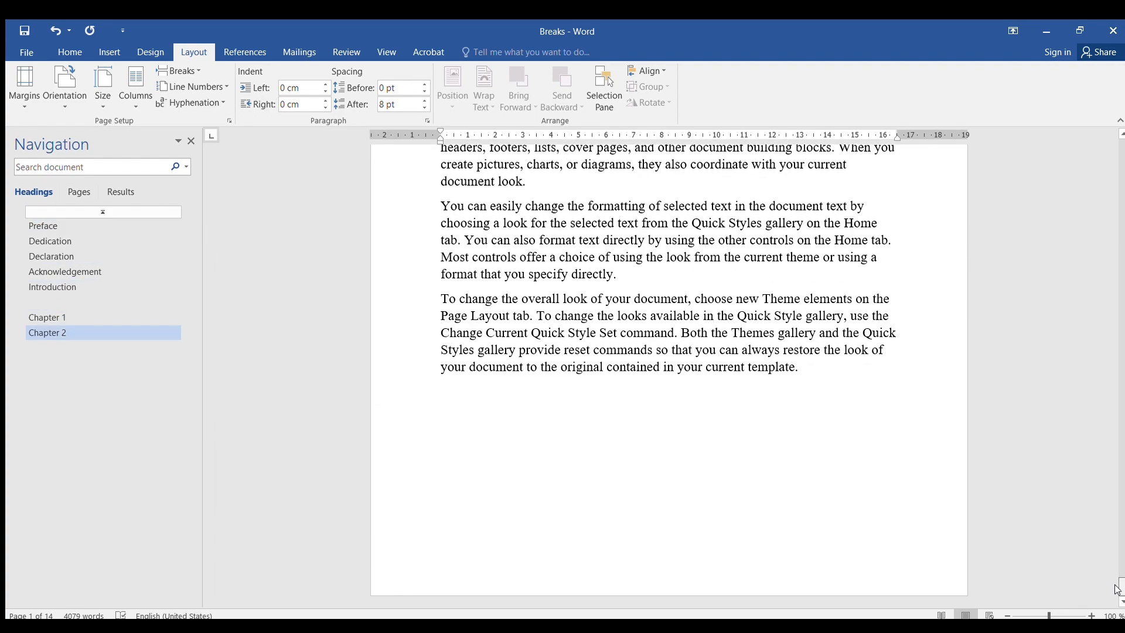
scroll(586, 154, "up", 7)
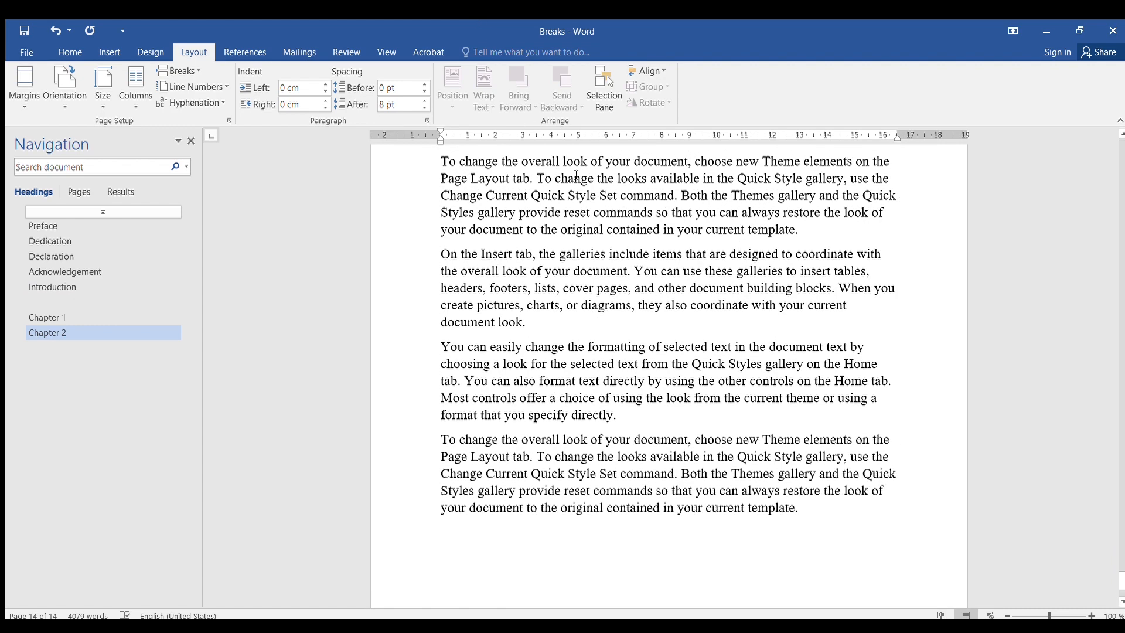
scroll(586, 154, "down", 2)
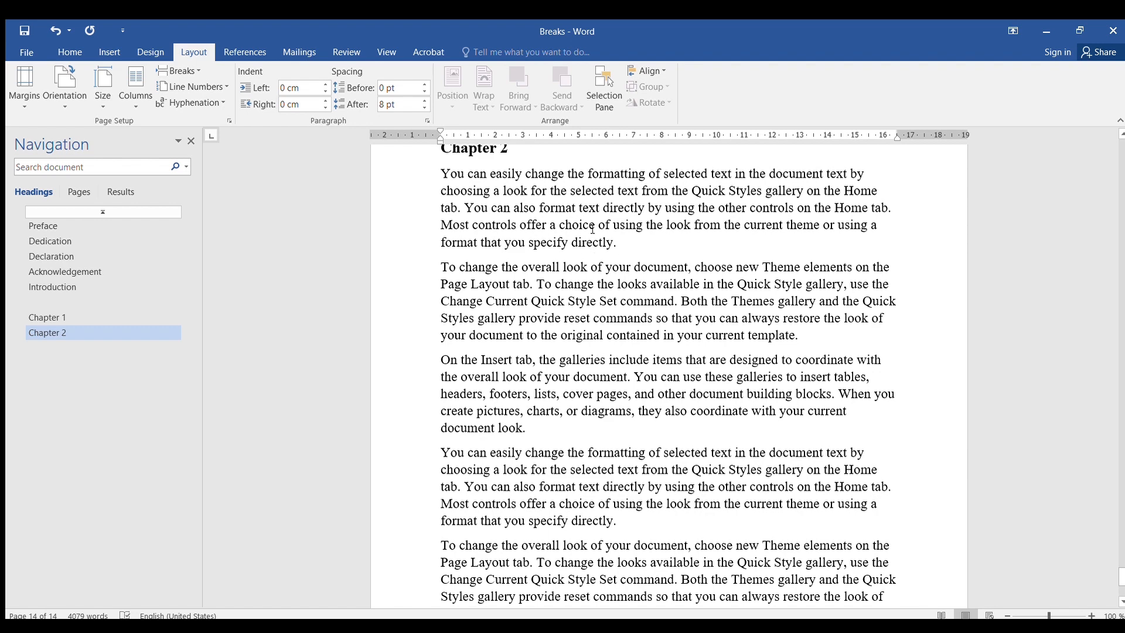
scroll(593, 229, "up", 1)
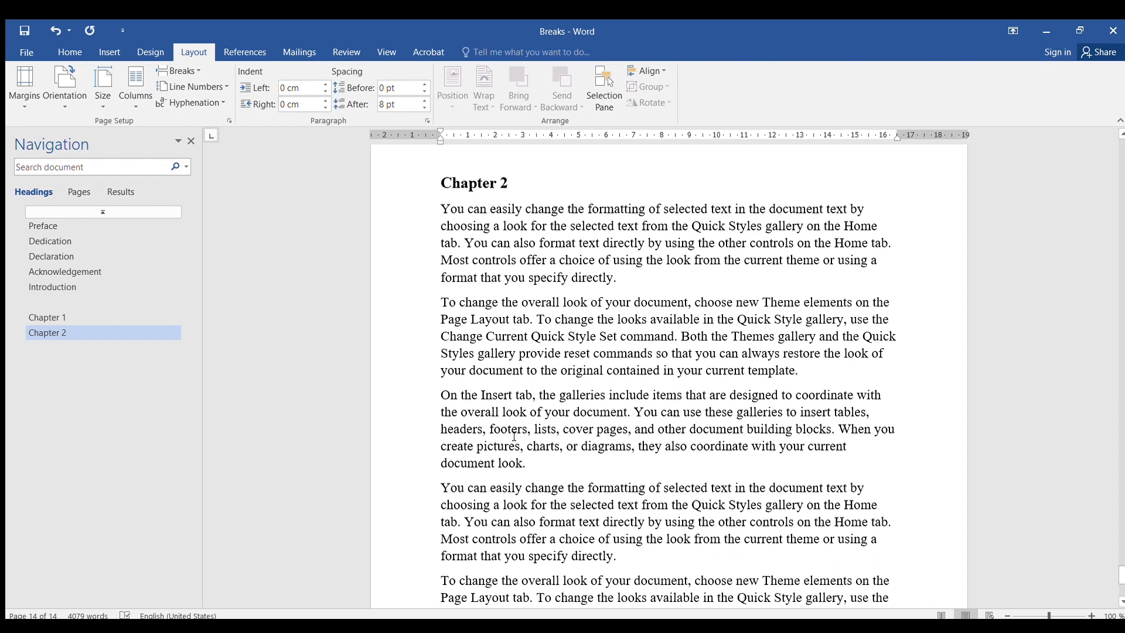
- Split the text after the second paragraph of Chapter 2 into two columns with a section break
left_click(817, 372)
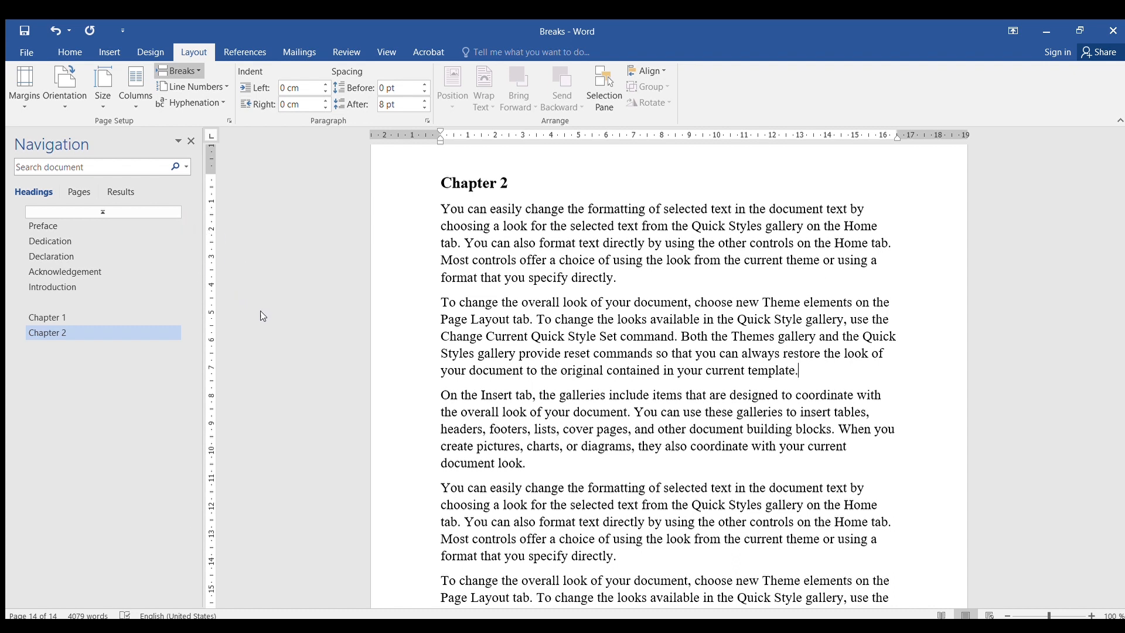
key("Return")
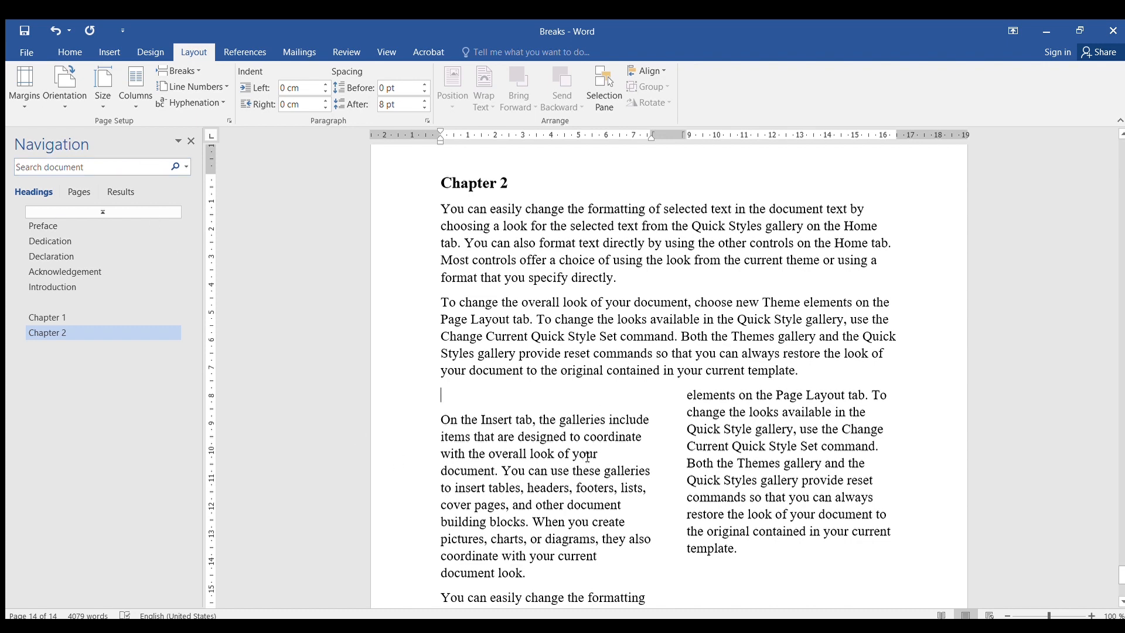
scroll(591, 450, "down", 4)
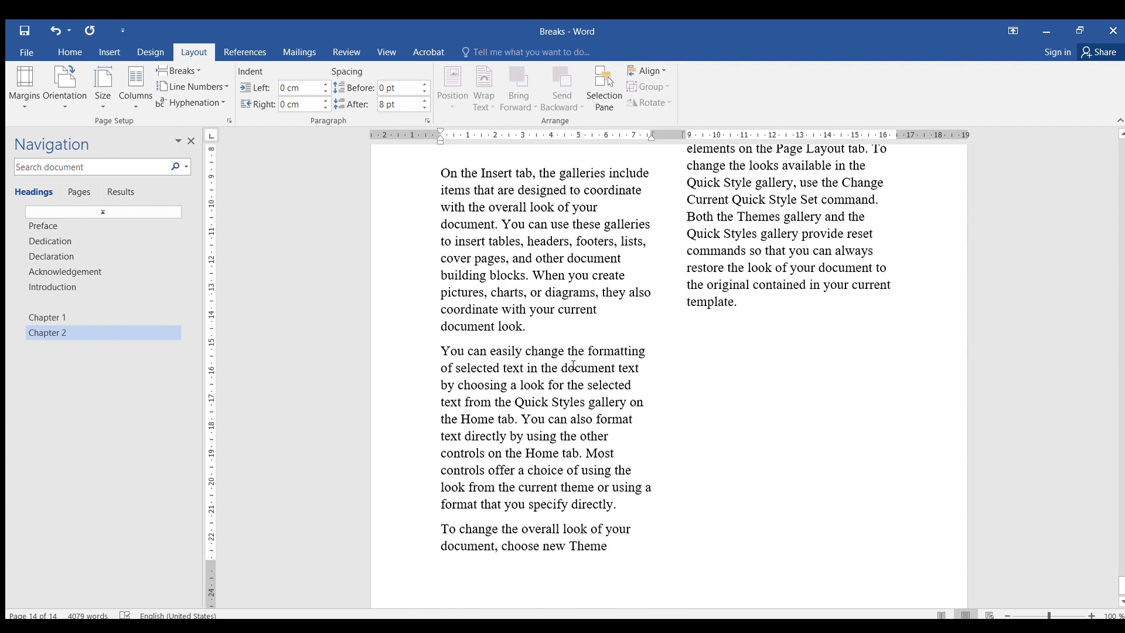
scroll(573, 364, "up", 3)
scroll(576, 361, "up", 3)
scroll(578, 357, "down", 7)
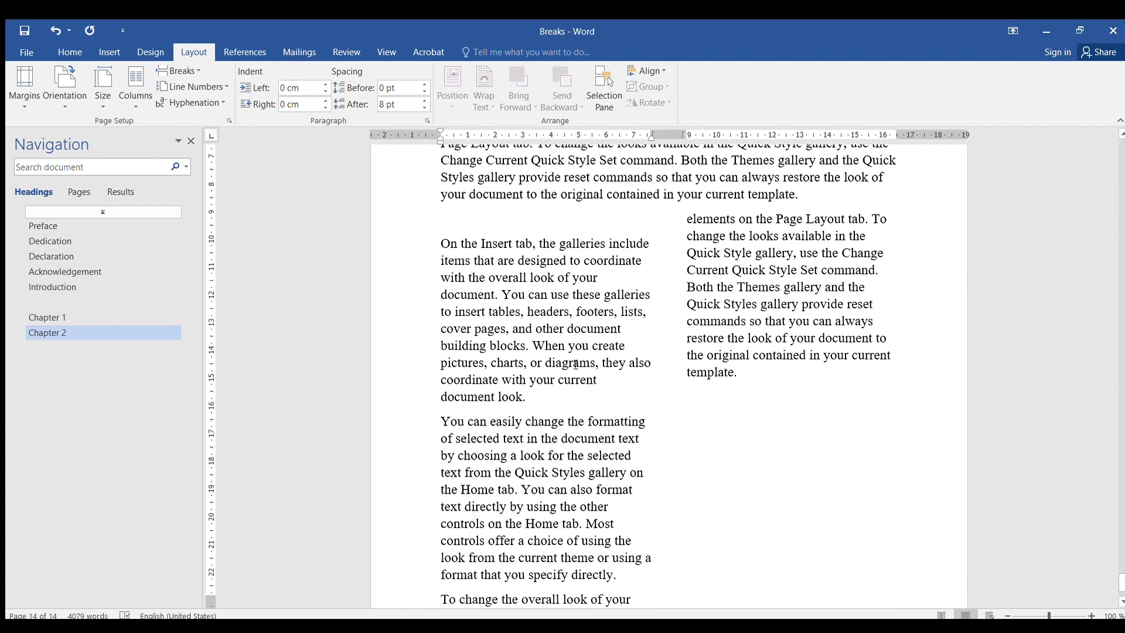
scroll(580, 353, "up", 3)
scroll(581, 352, "up", 1)
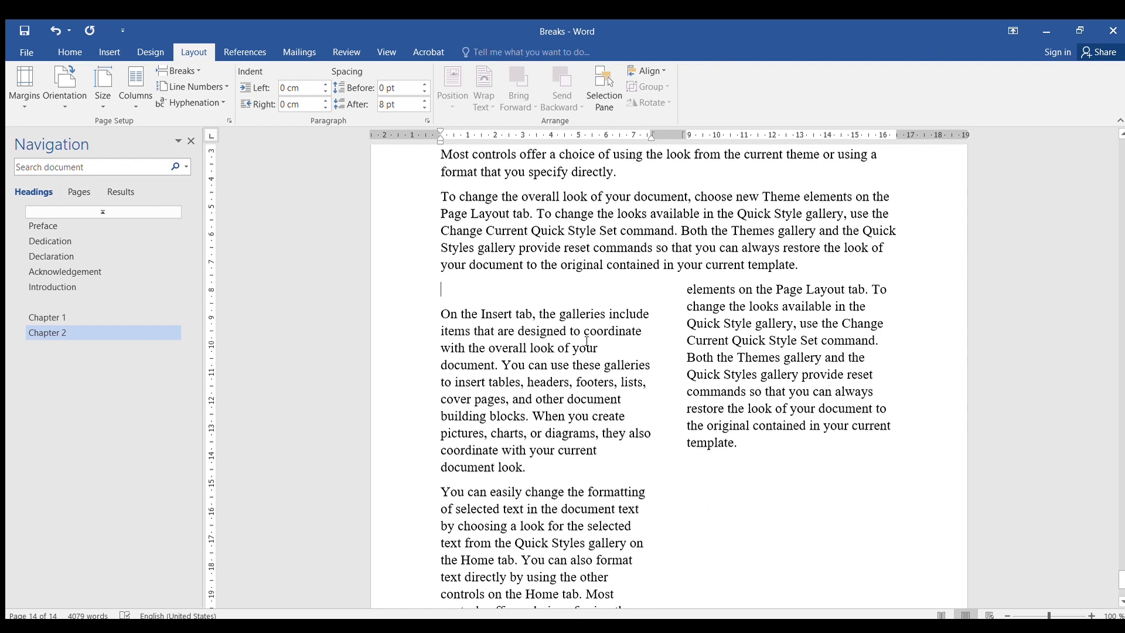
- Delete the empty line at the top of the two-column section
left_click(443, 295)
key("Delete")
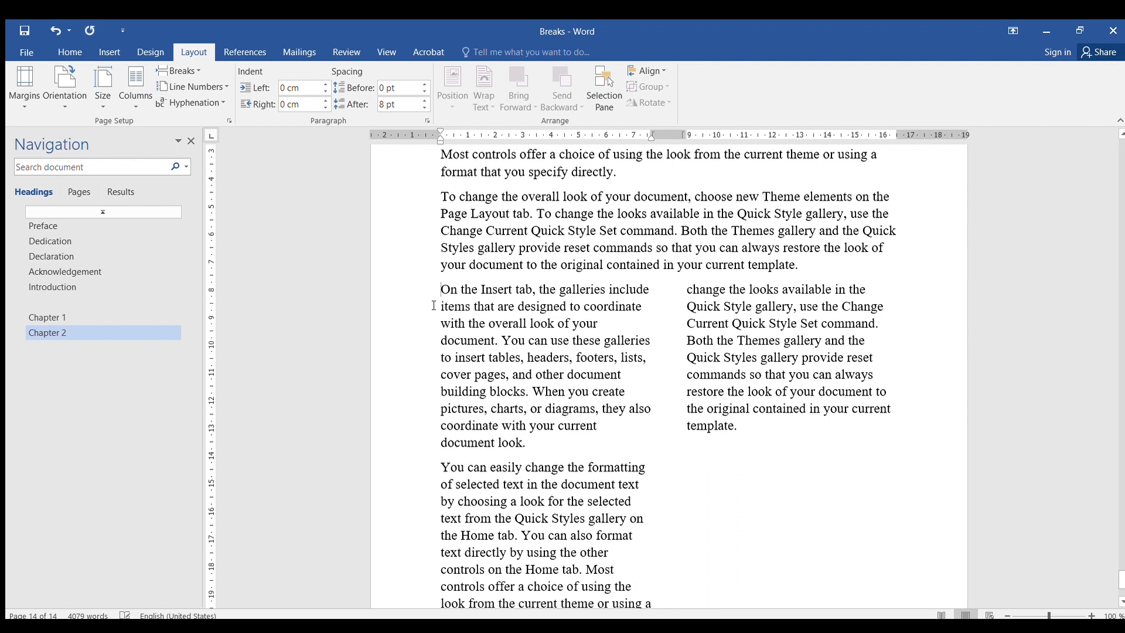
scroll(686, 425, "down", 3)
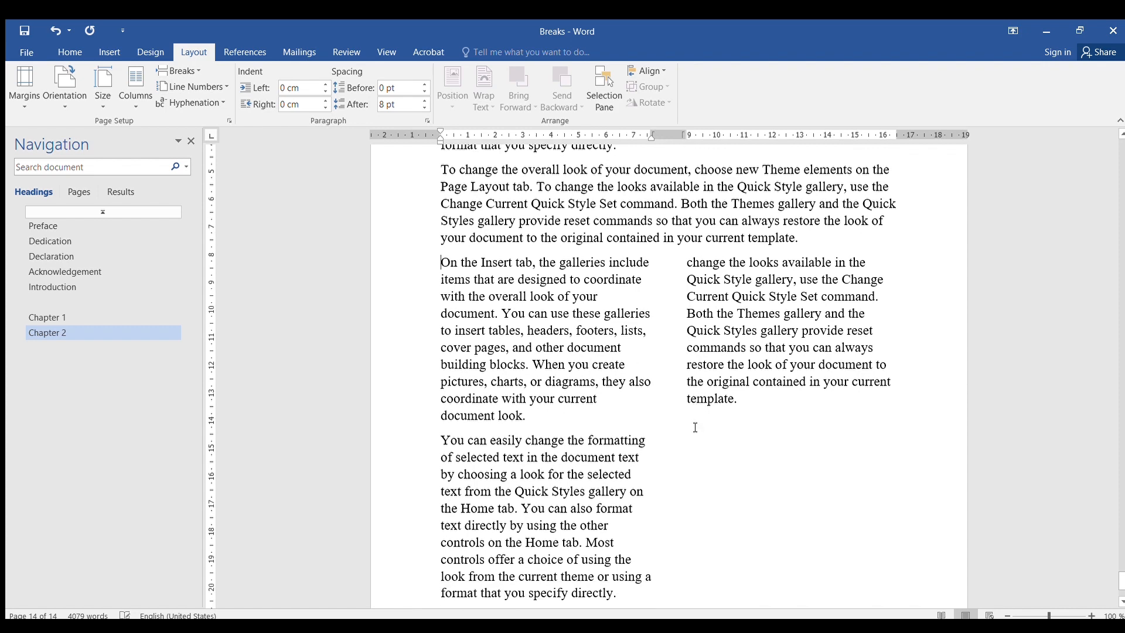
scroll(684, 422, "up", 2)
scroll(684, 421, "down", 4)
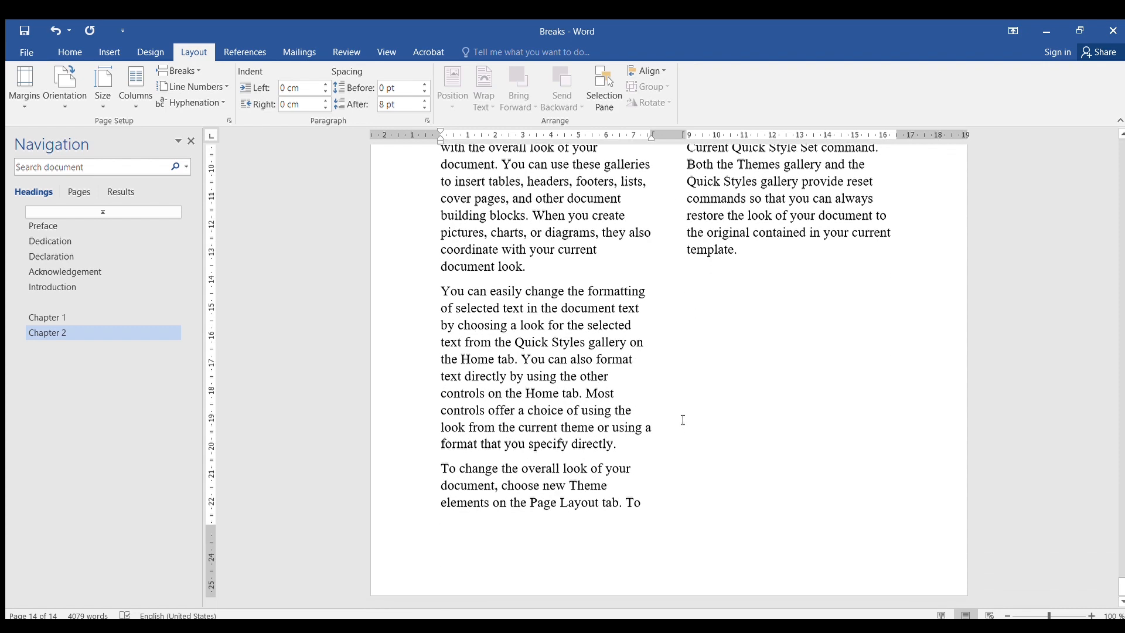
scroll(684, 418, "up", 4)
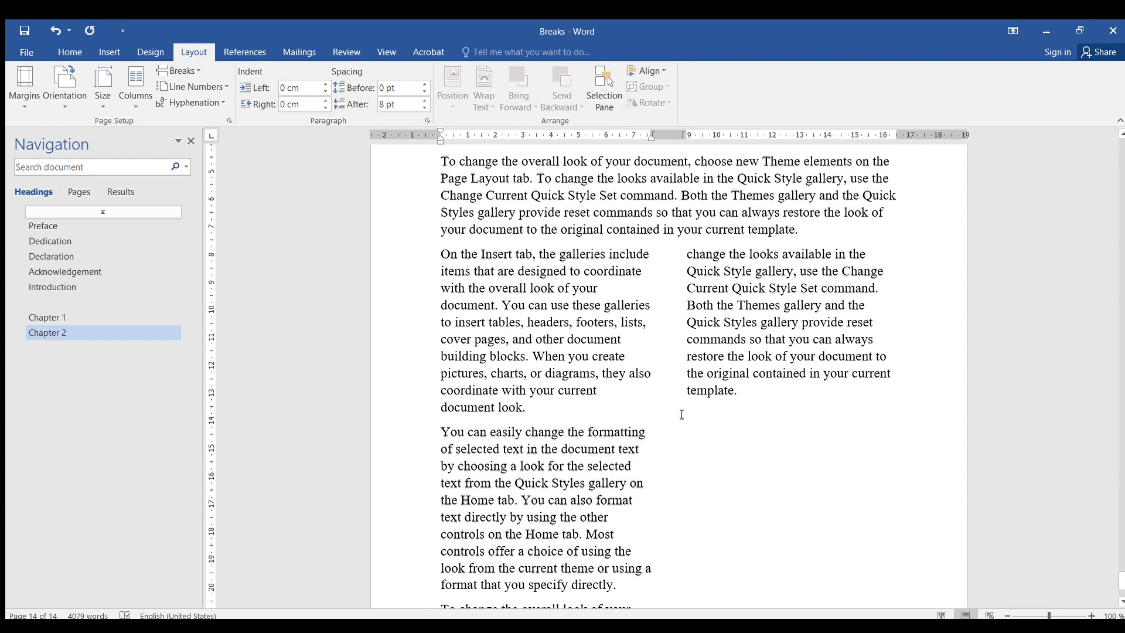
scroll(682, 415, "down", 3)
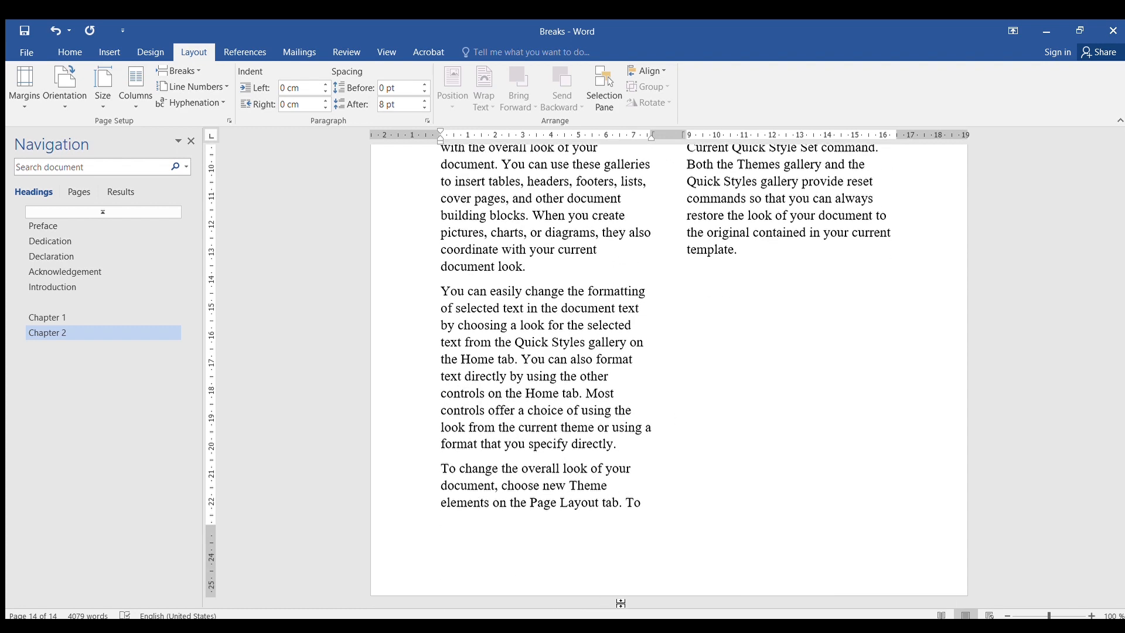
- Insert a section break at the end of the two-column text in Chapter 2 so following content starts on a new page
scroll(640, 374, "up", 3)
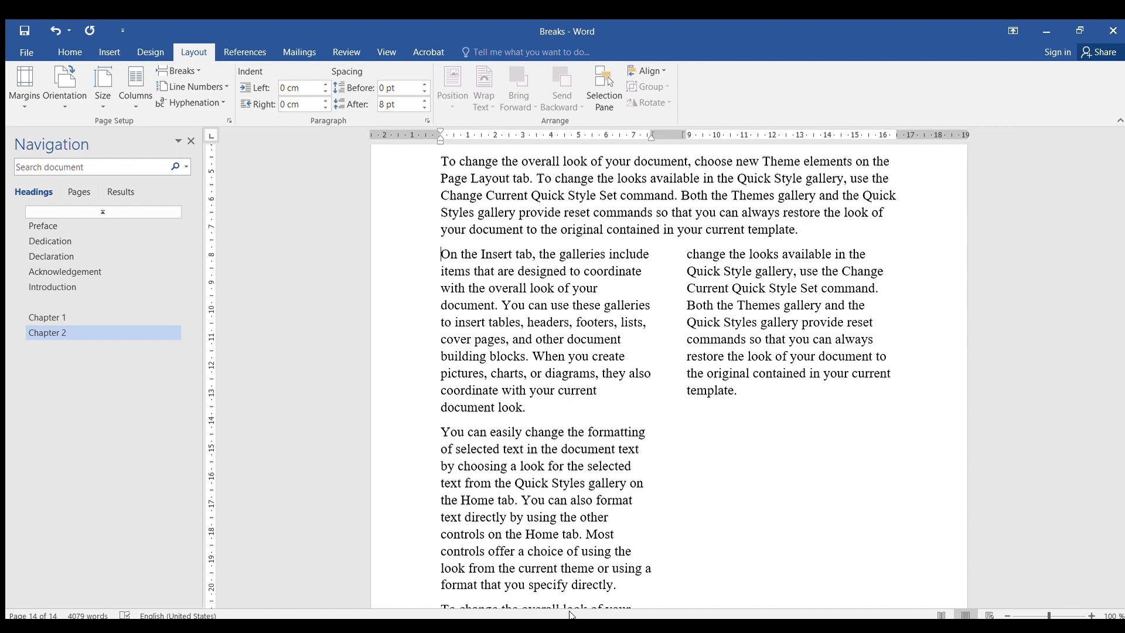
left_click(751, 393)
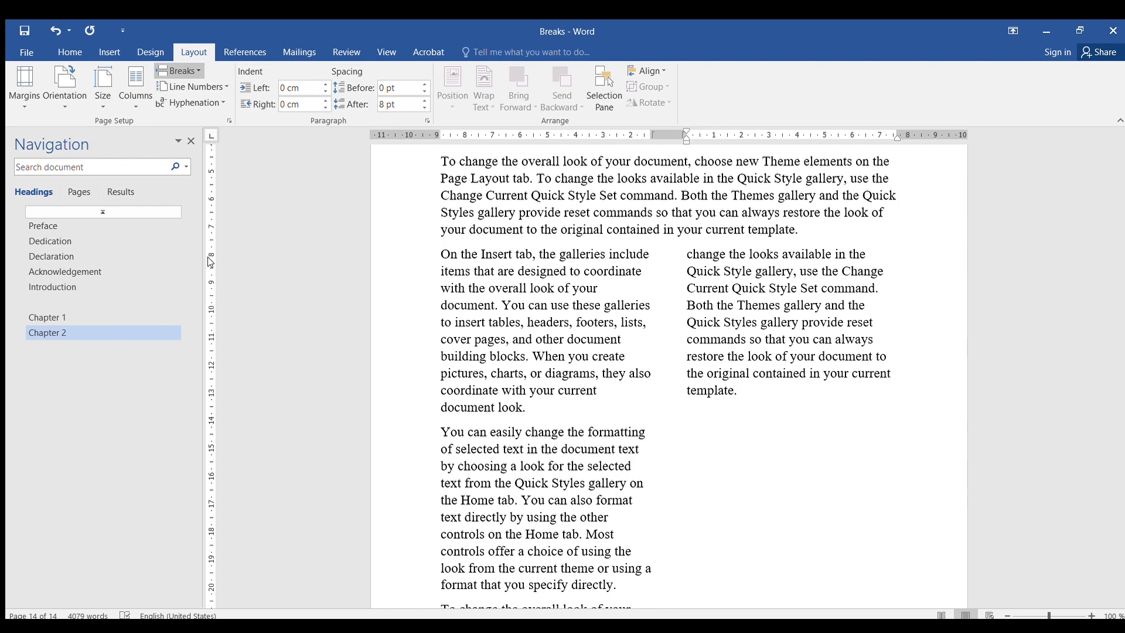
scroll(202, 262, "down", 5)
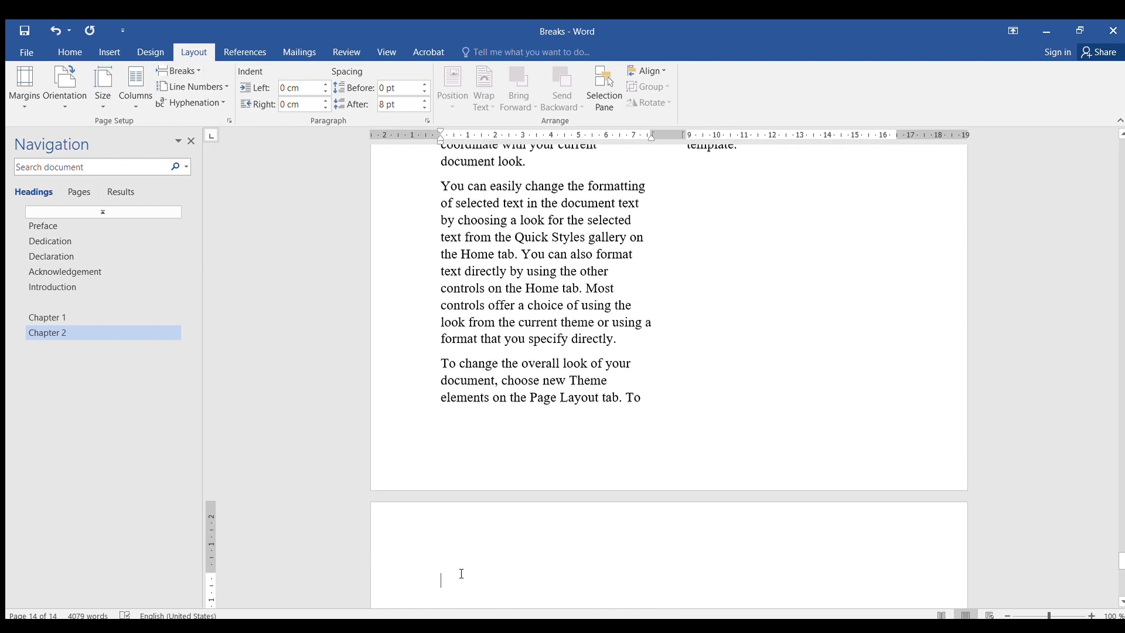
scroll(462, 574, "down", 4)
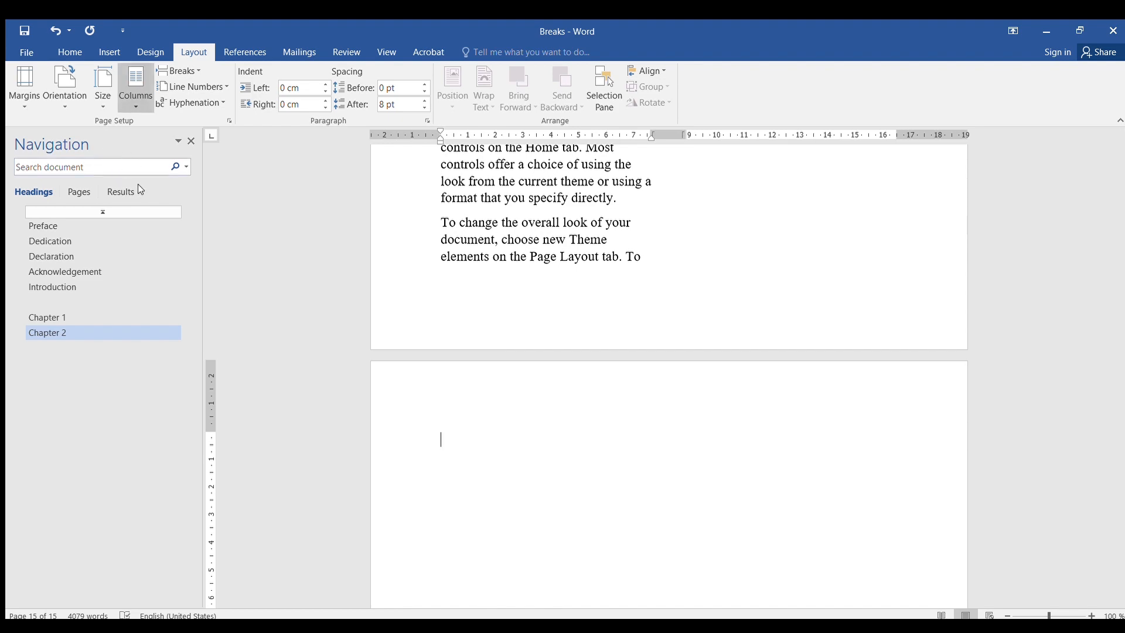
scroll(550, 282, "up", 4)
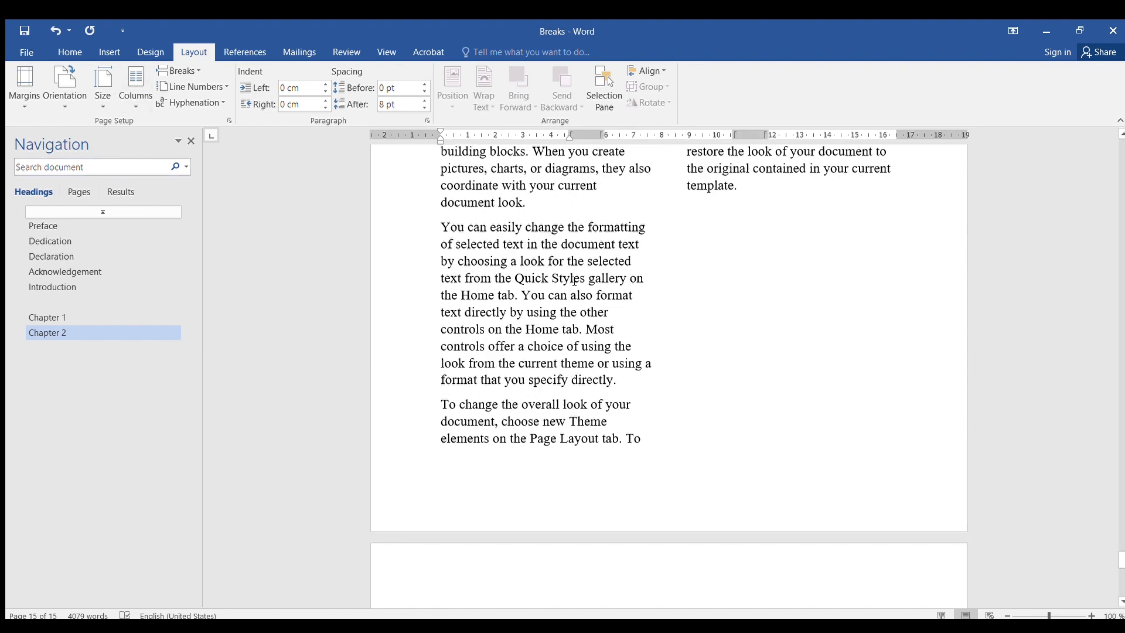
scroll(575, 280, "up", 10)
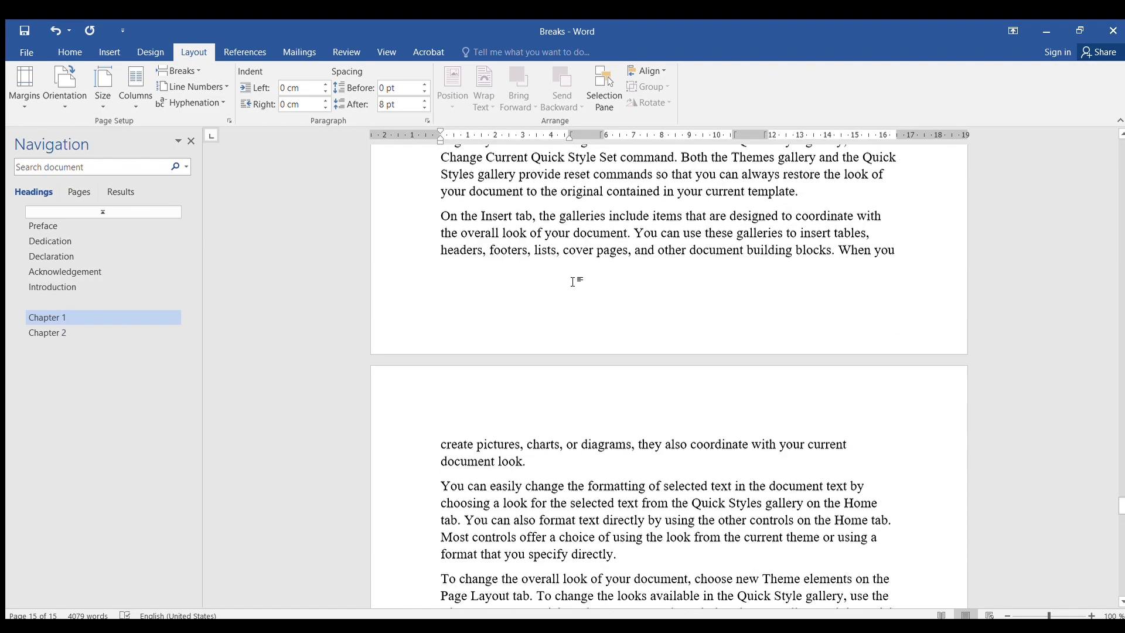
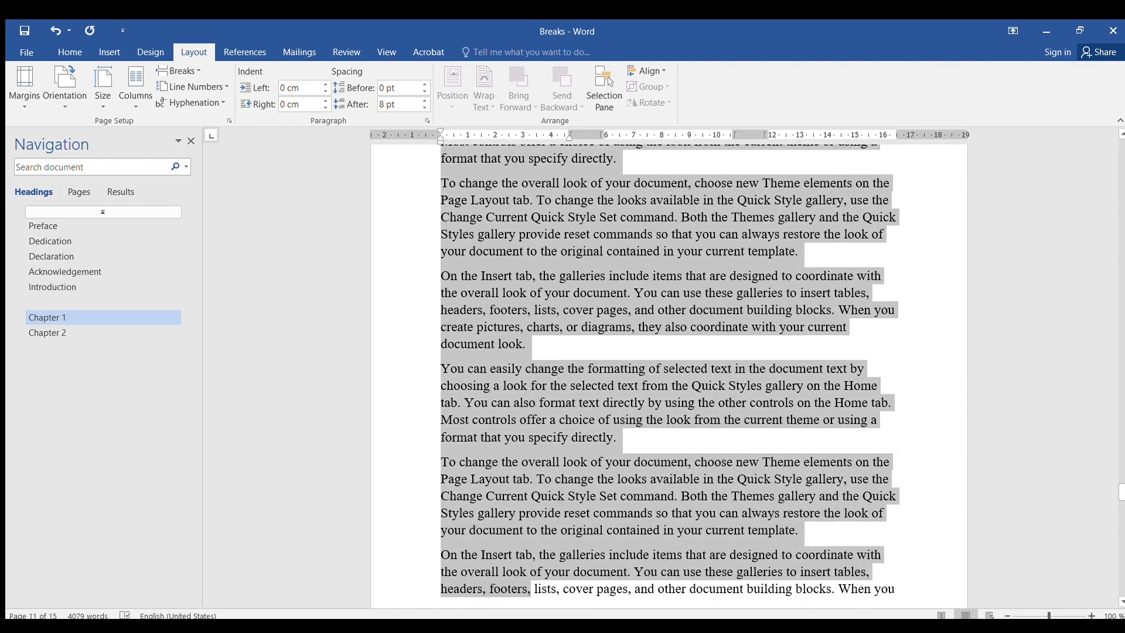
- Paste the copied text at the top of the new page that follows the two-column section
scroll(565, 472, "down", 3)
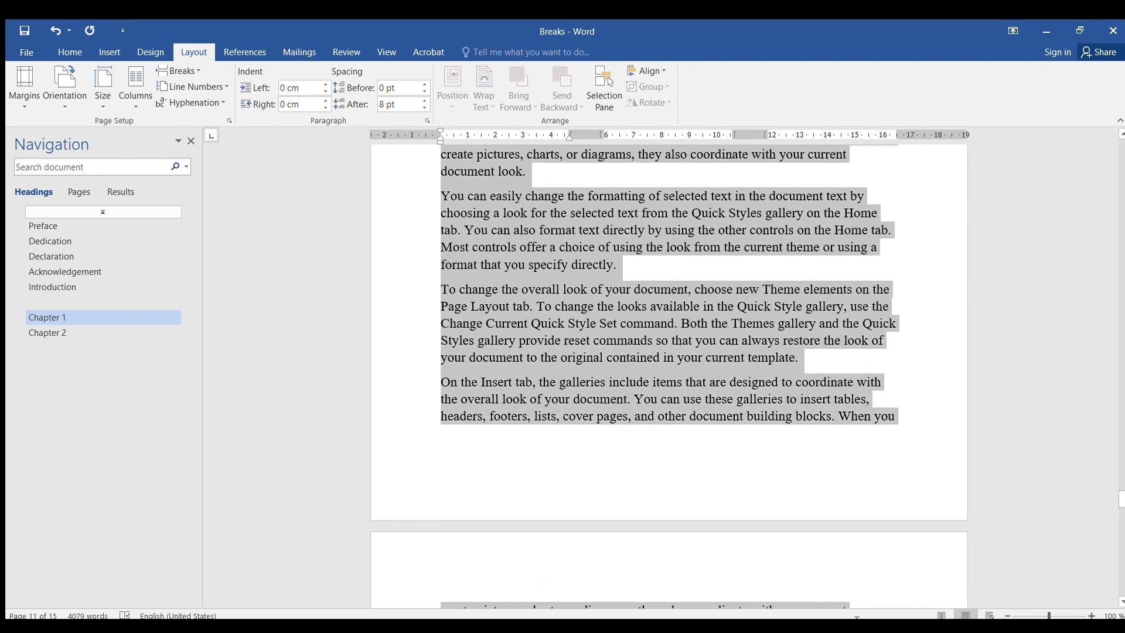
scroll(758, 494, "down", 7)
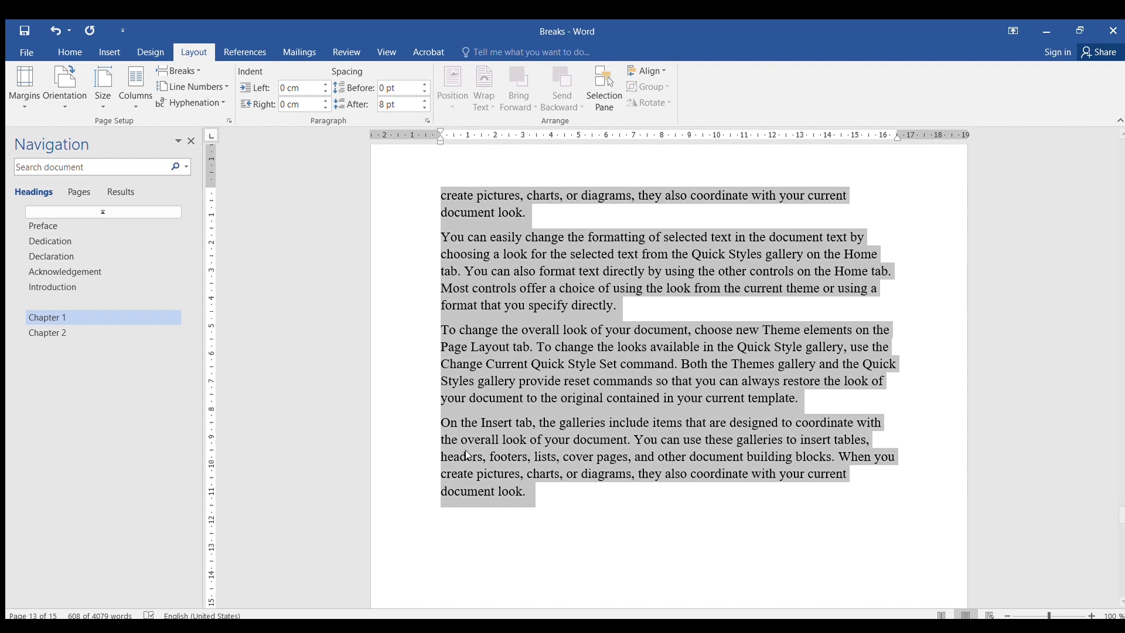
scroll(727, 413, "down", 15)
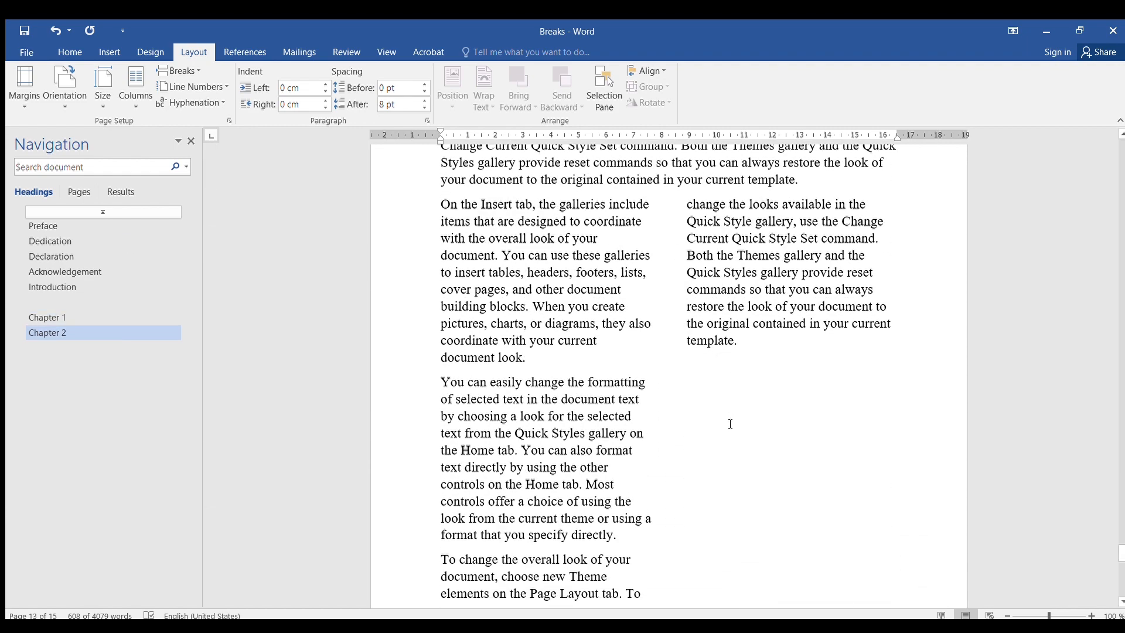
scroll(730, 425, "down", 5)
scroll(522, 252, "up", 5)
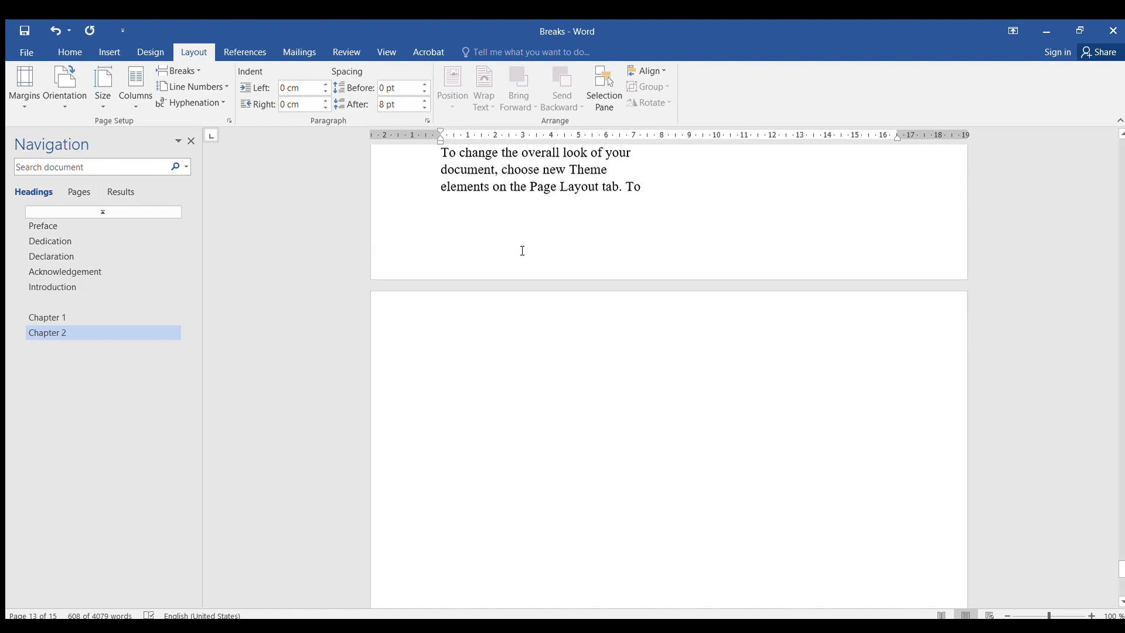
left_click(479, 359)
left_click(486, 358)
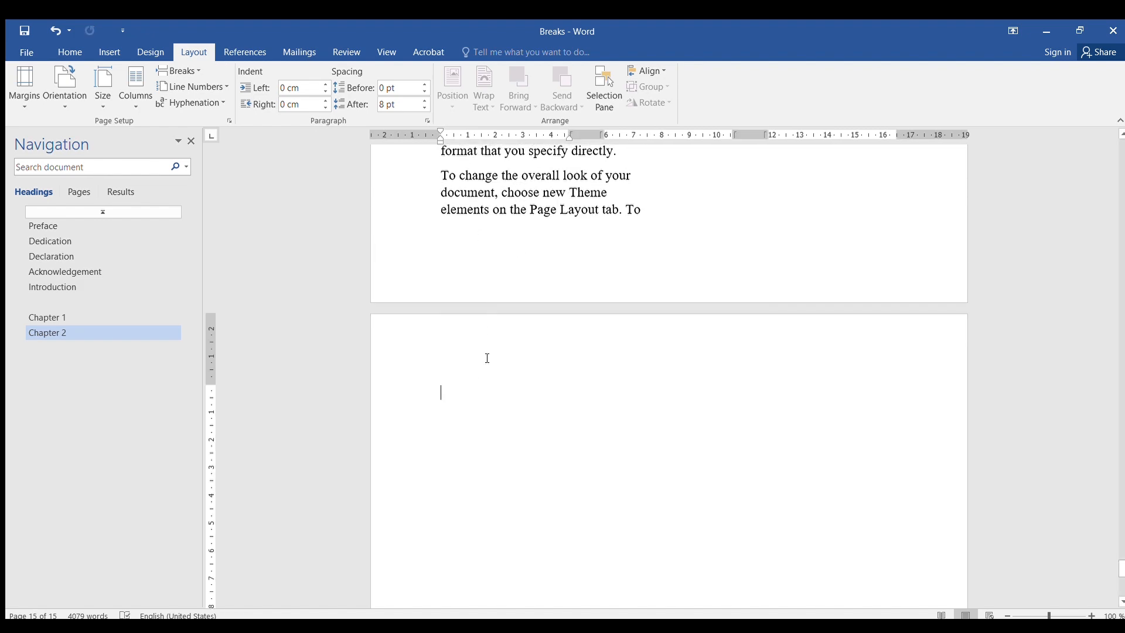
key("ctrl+v")
- Review the pasted multi-column text on the pages after Chapter 2's two-column section
scroll(634, 397, "up", 14)
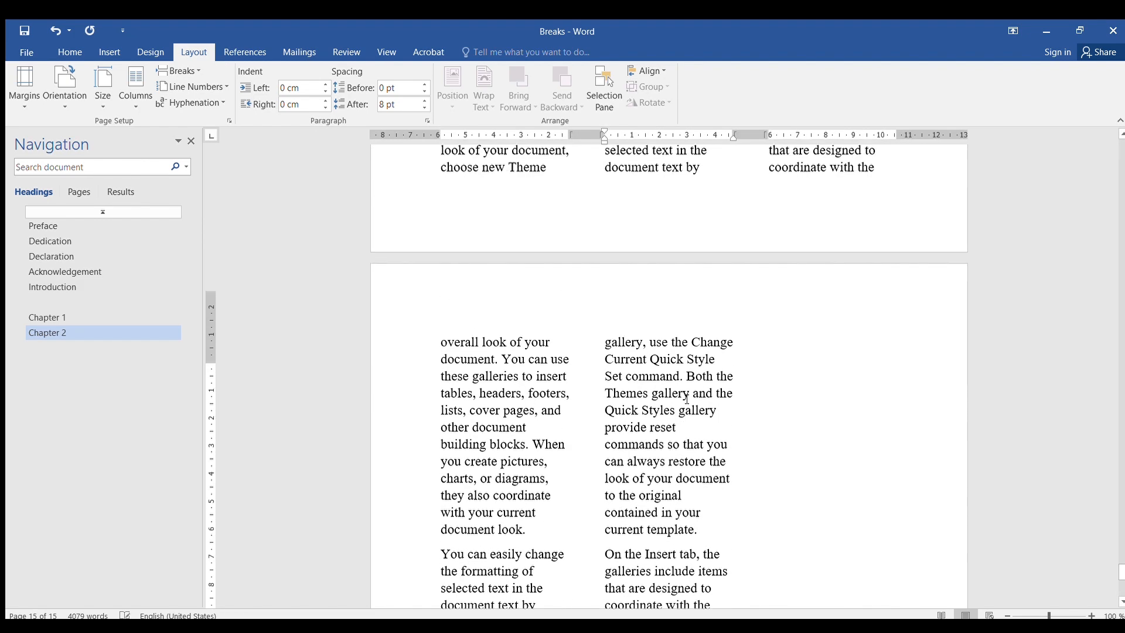
scroll(632, 384, "up", 12)
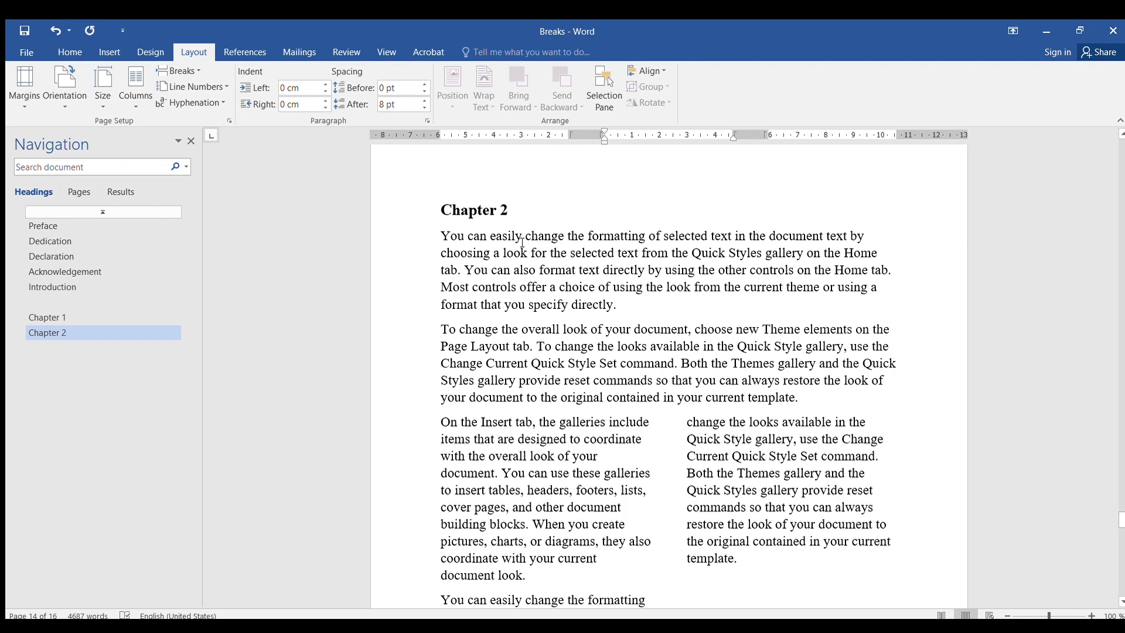
left_click(813, 398)
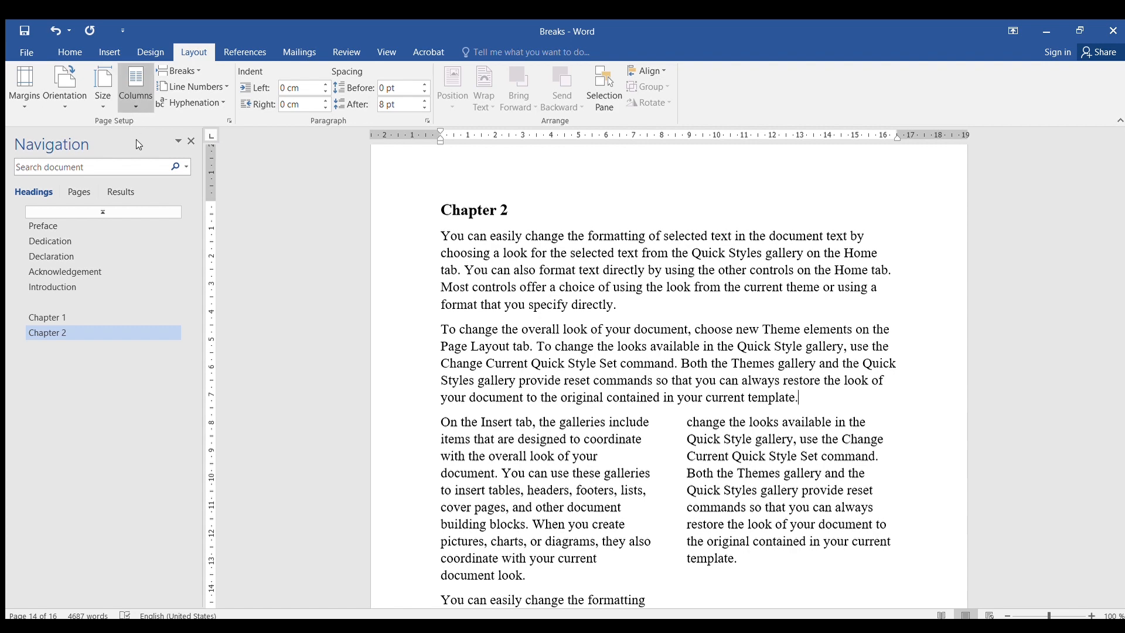
scroll(736, 467, "down", 8)
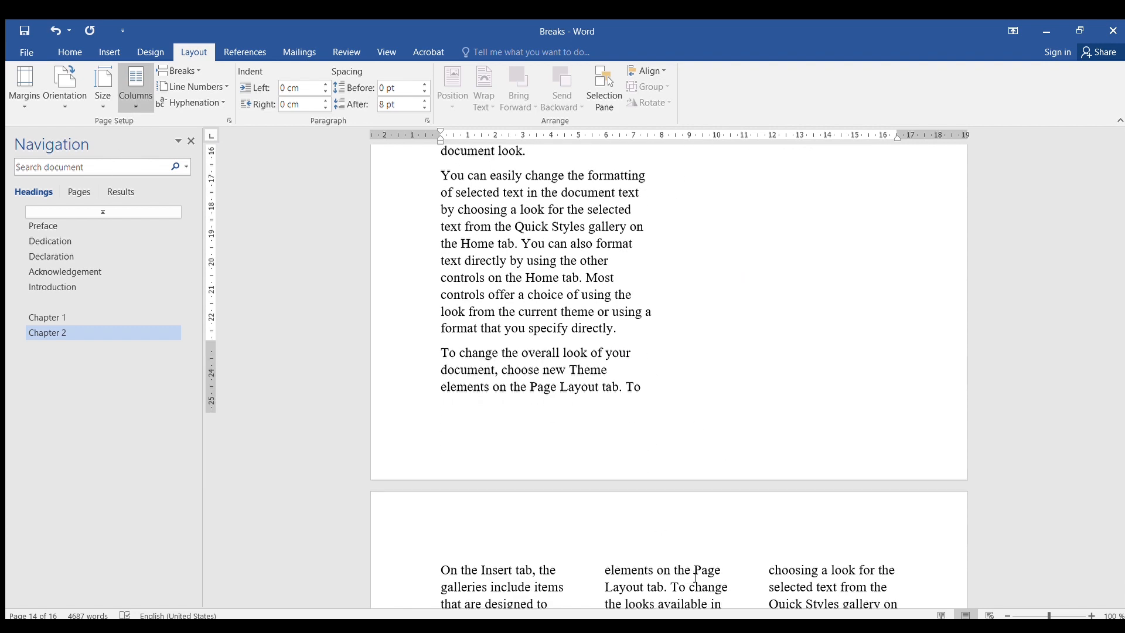
scroll(697, 577, "down", 4)
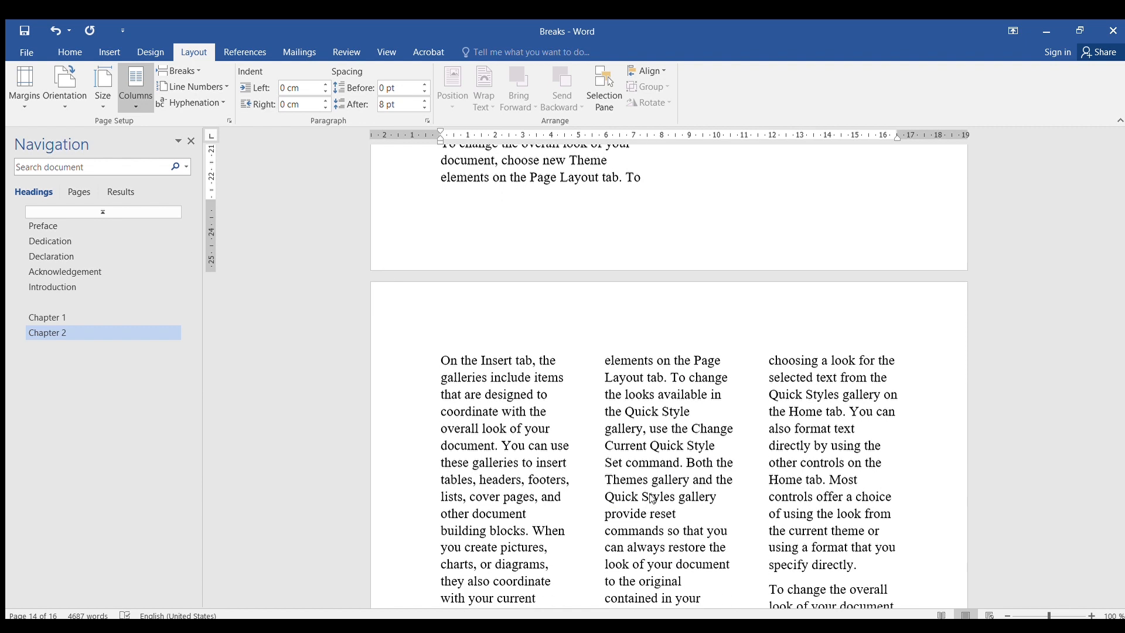
left_click(130, 103)
scroll(699, 501, "down", 14)
scroll(698, 487, "up", 4)
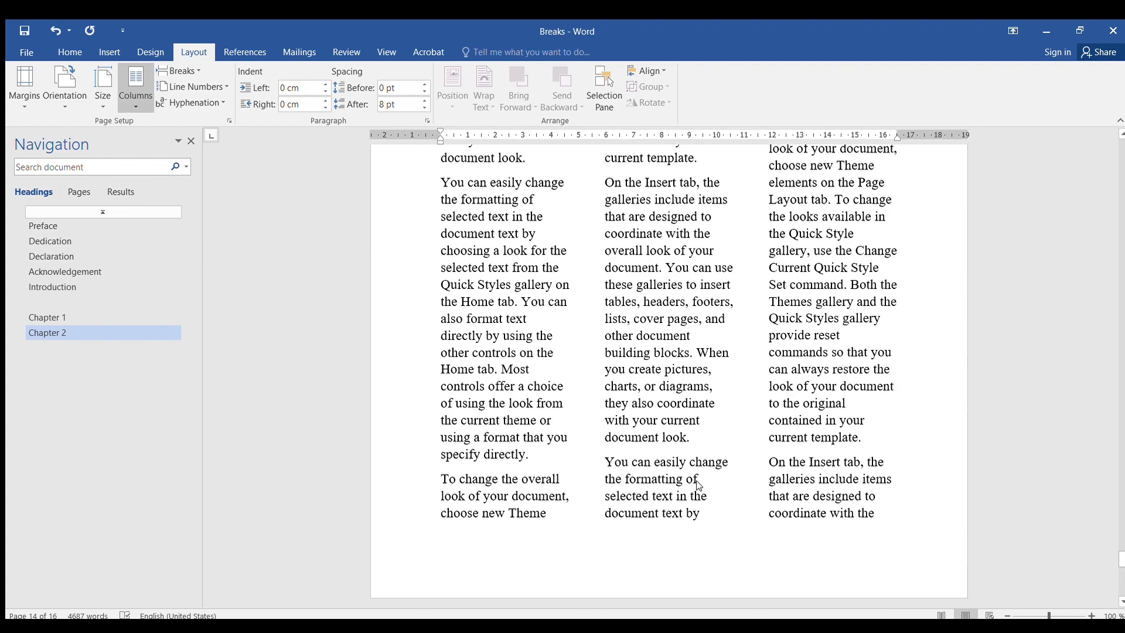
scroll(699, 486, "down", 5)
scroll(748, 396, "up", 3)
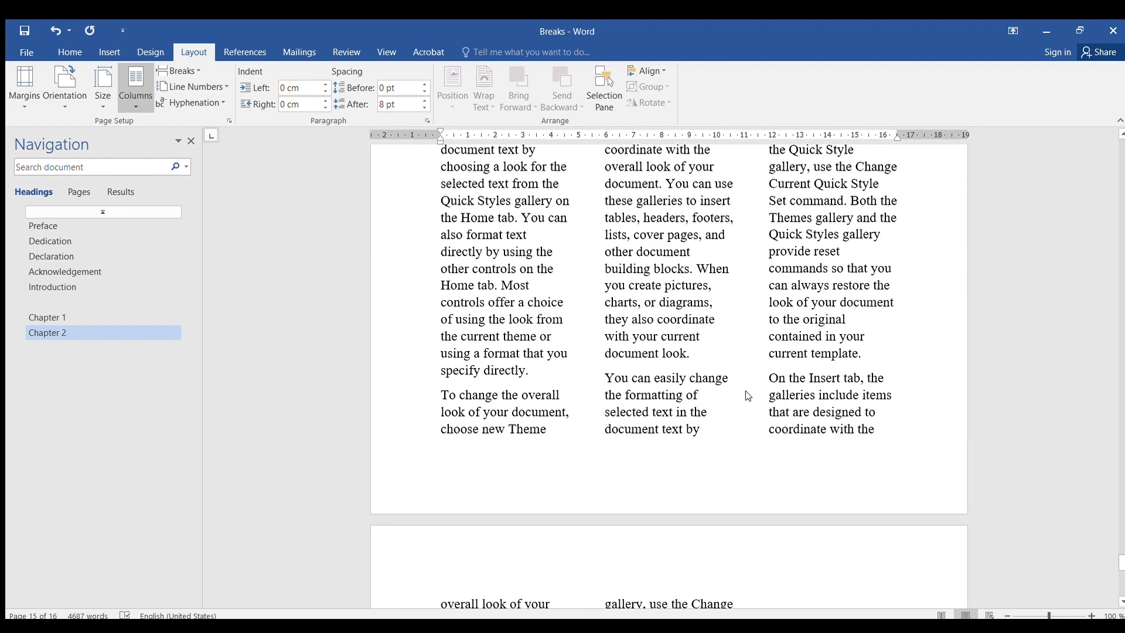
left_click(862, 368)
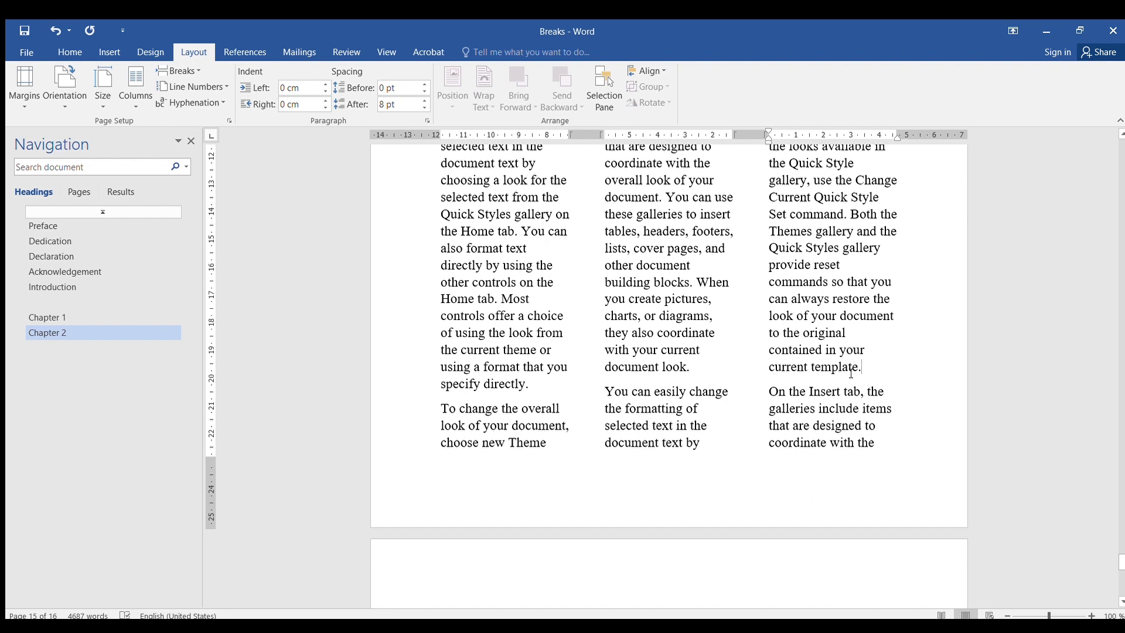
key("ctrl+v")
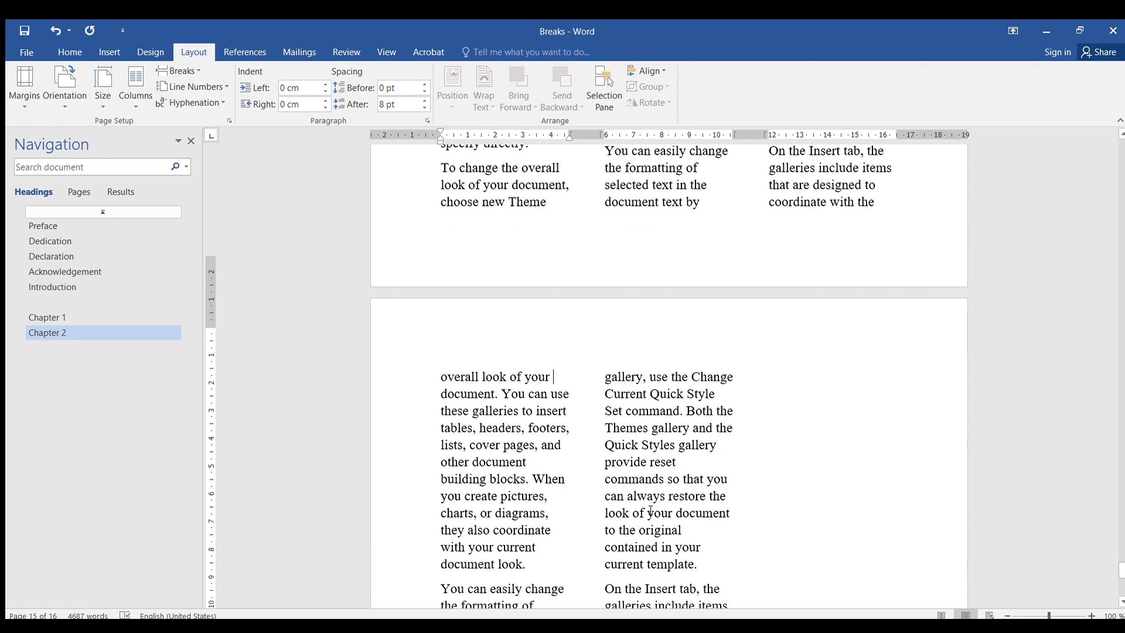
scroll(715, 485, "up", 3)
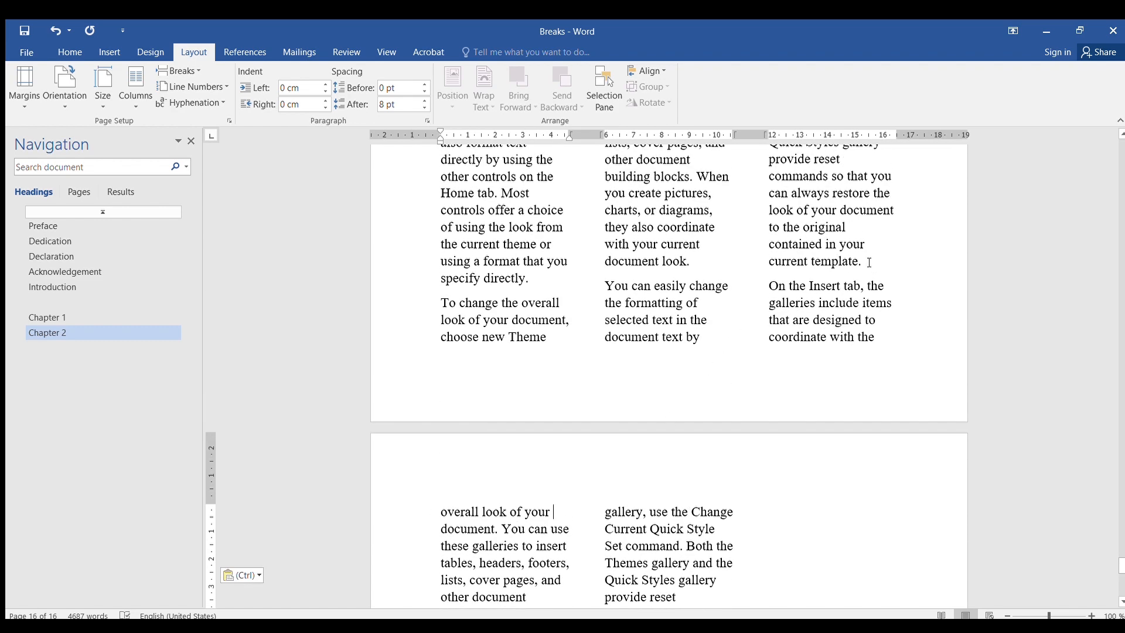
- Insert a next-page section break after the 'current template.' paragraph in the third column
left_click(869, 263)
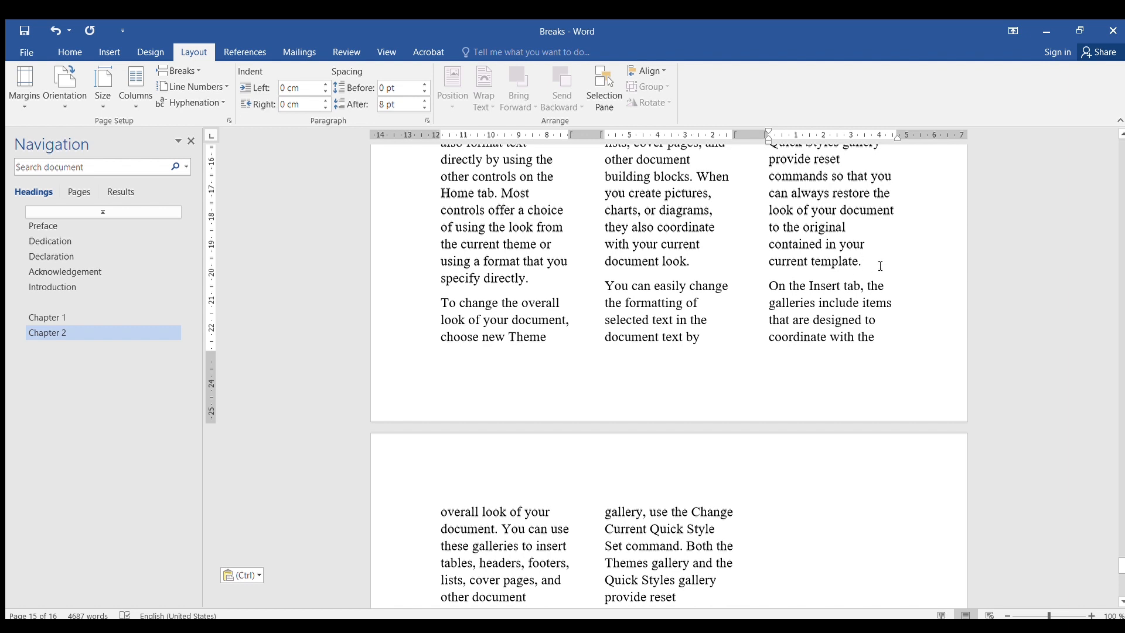
left_click(696, 260)
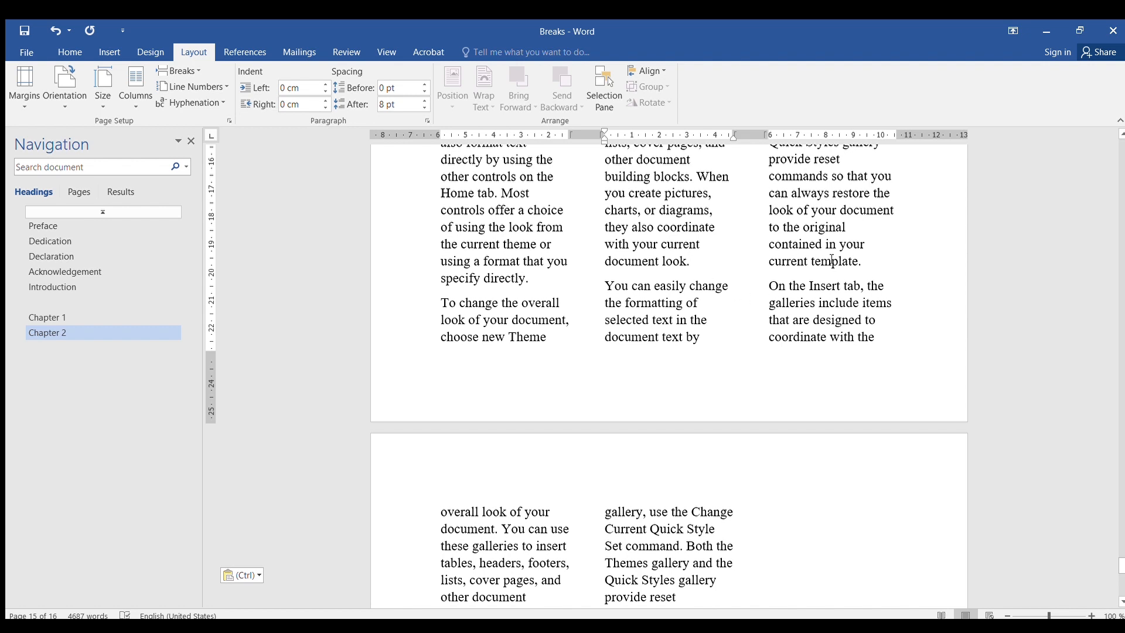
left_click(877, 268)
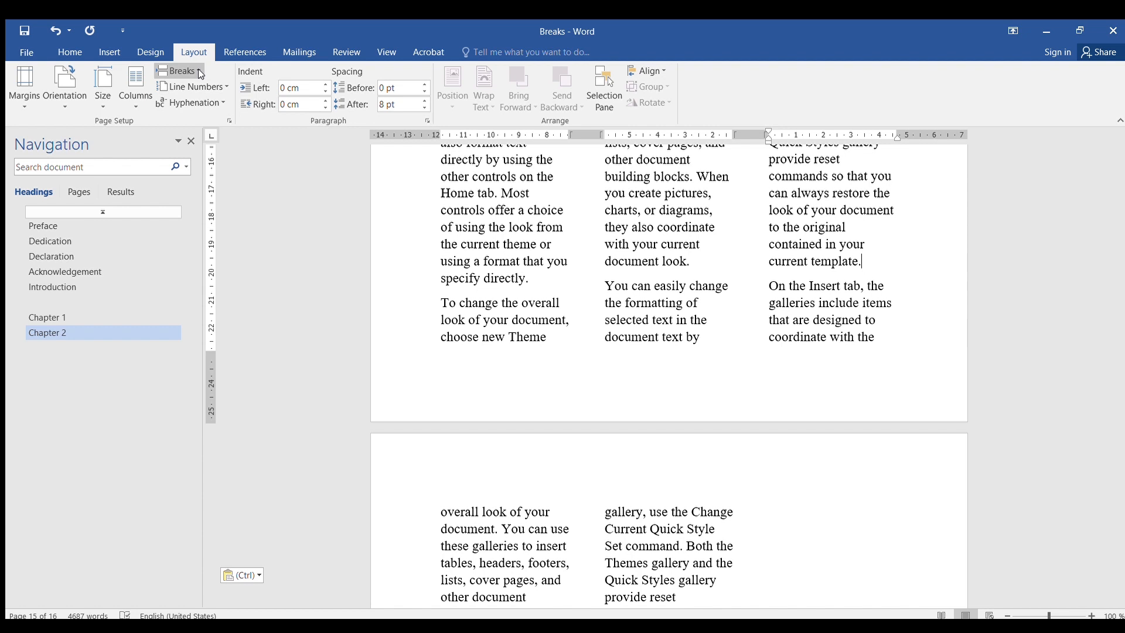
left_click(247, 249)
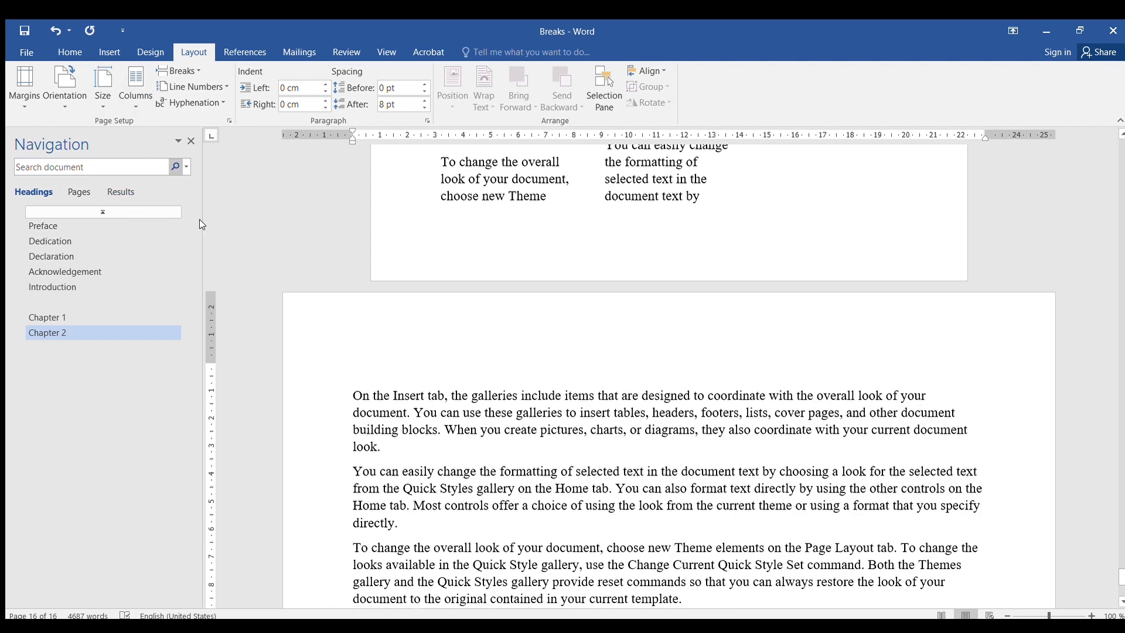
- Insert a page break at the end of the single-column text on the wide page
scroll(557, 382, "down", 5)
scroll(583, 395, "up", 1)
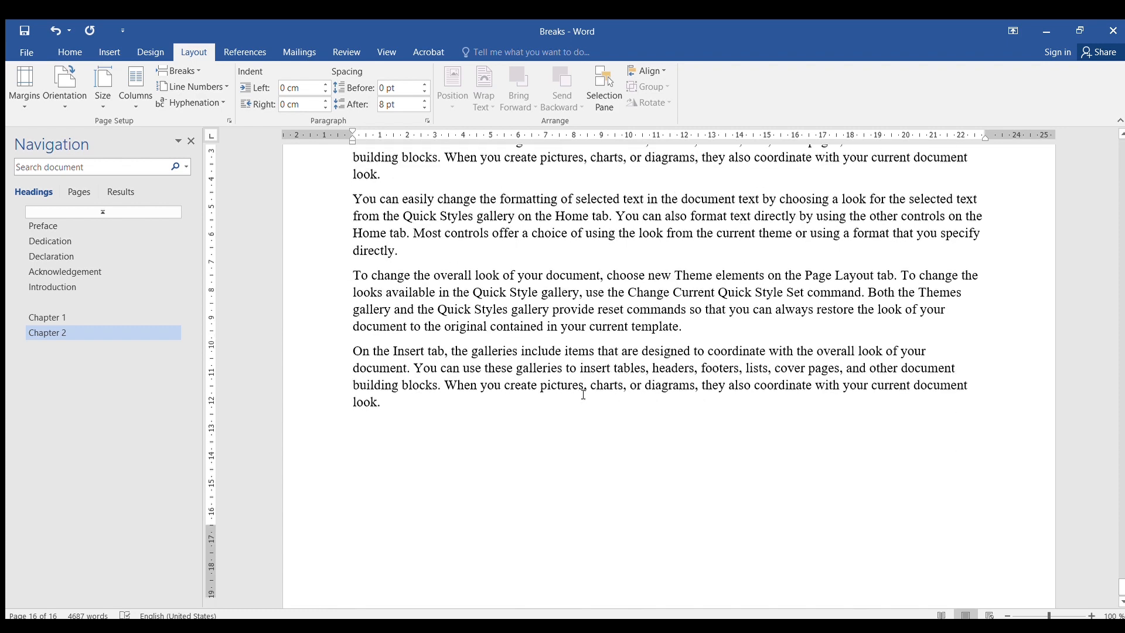
scroll(582, 394, "down", 1)
left_click(390, 391)
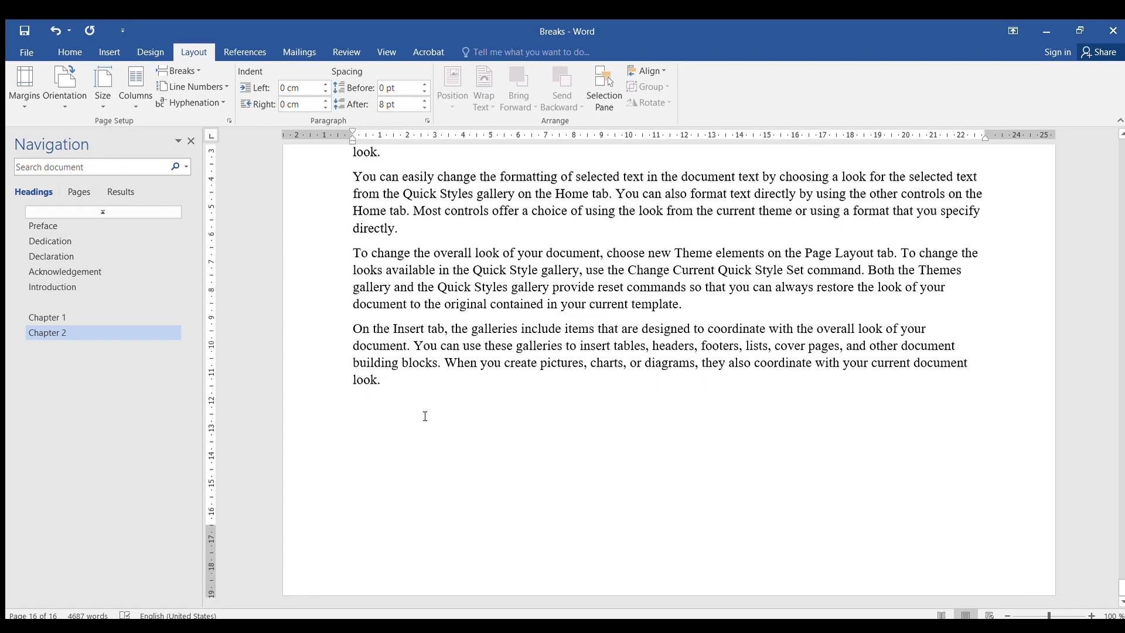
scroll(428, 411, "up", 3)
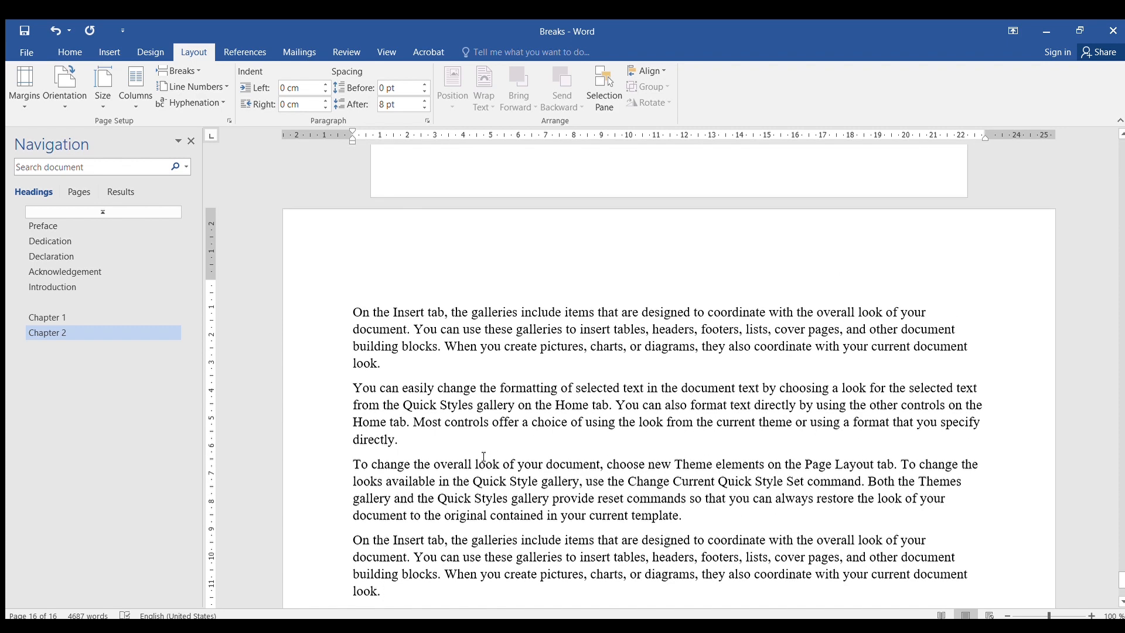
scroll(488, 445, "down", 3)
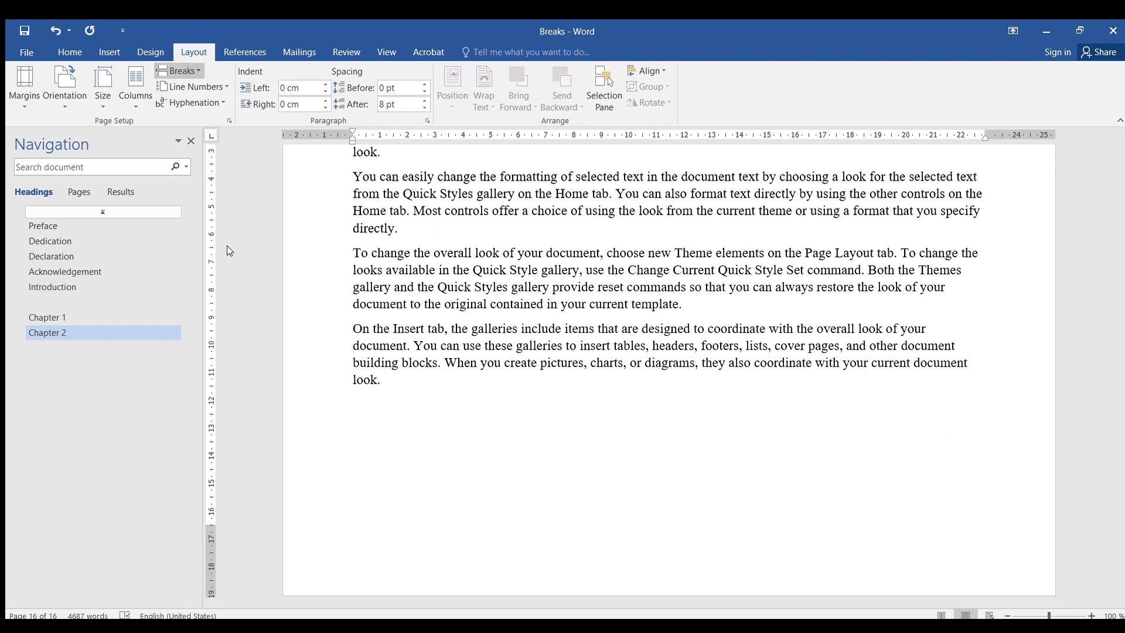
key("ctrl+Return")
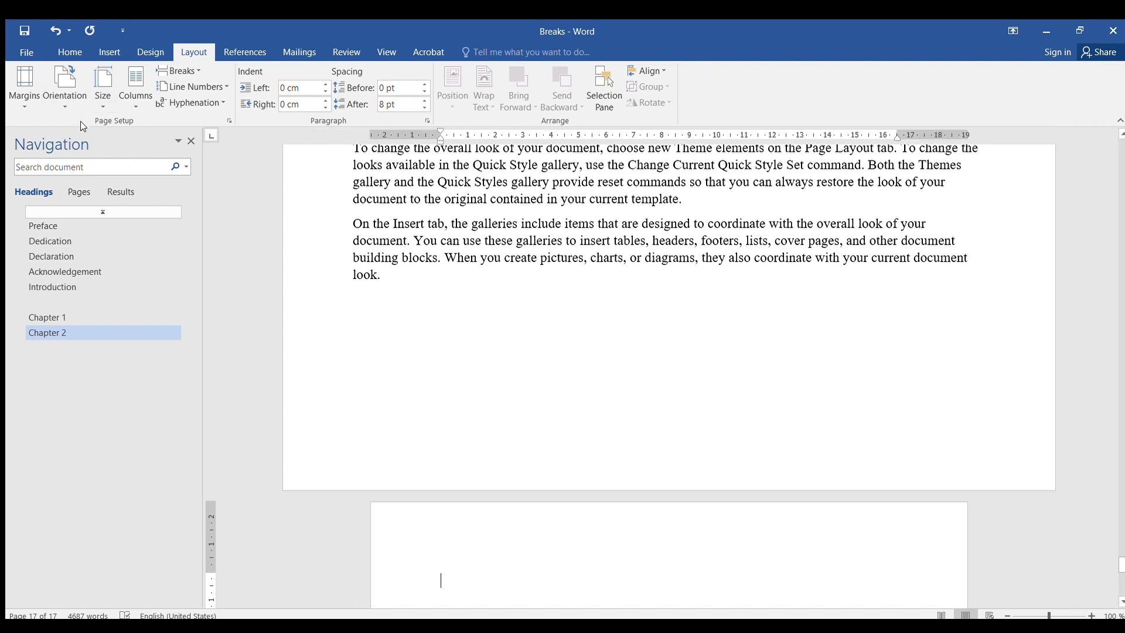
- Add another page break and set the new last page to landscape orientation
scroll(265, 332, "down", 3)
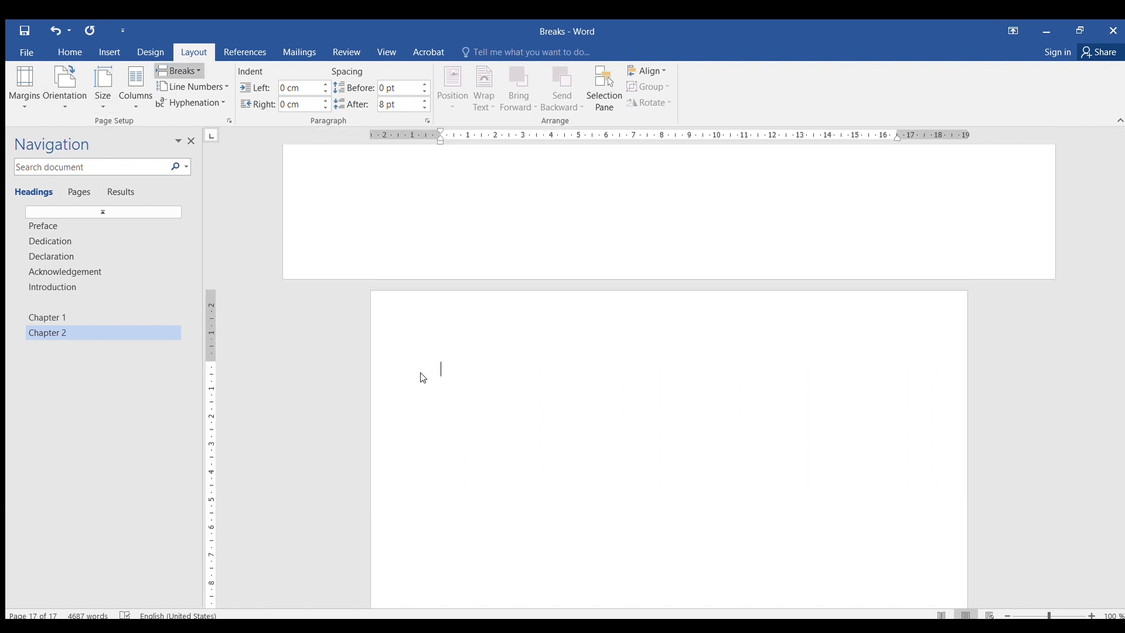
key("ctrl+Return")
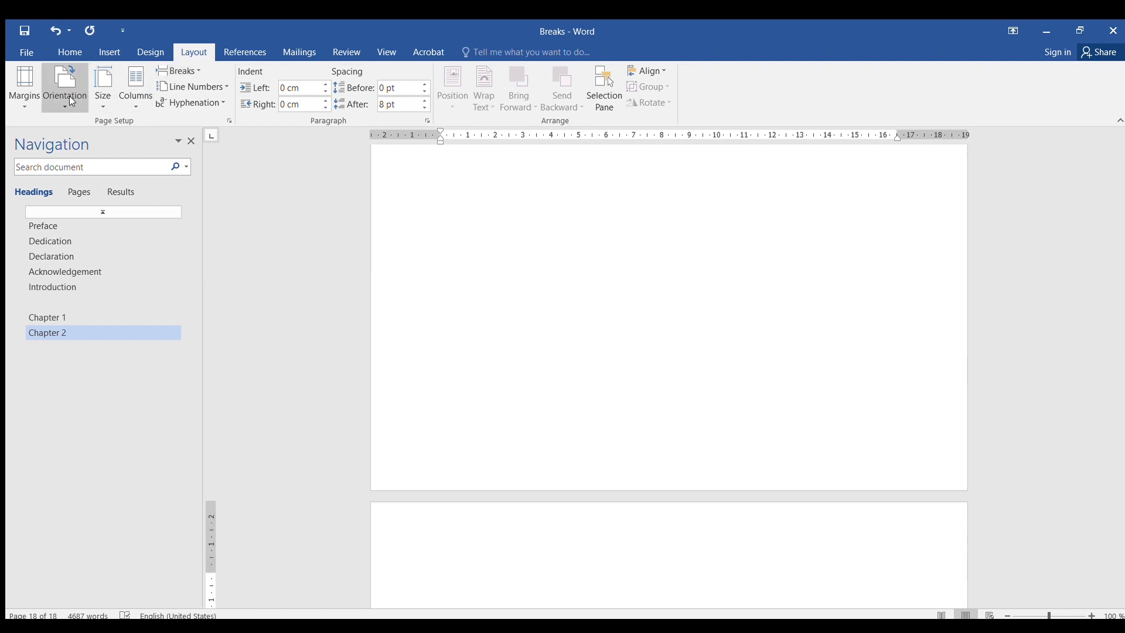
left_click(71, 155)
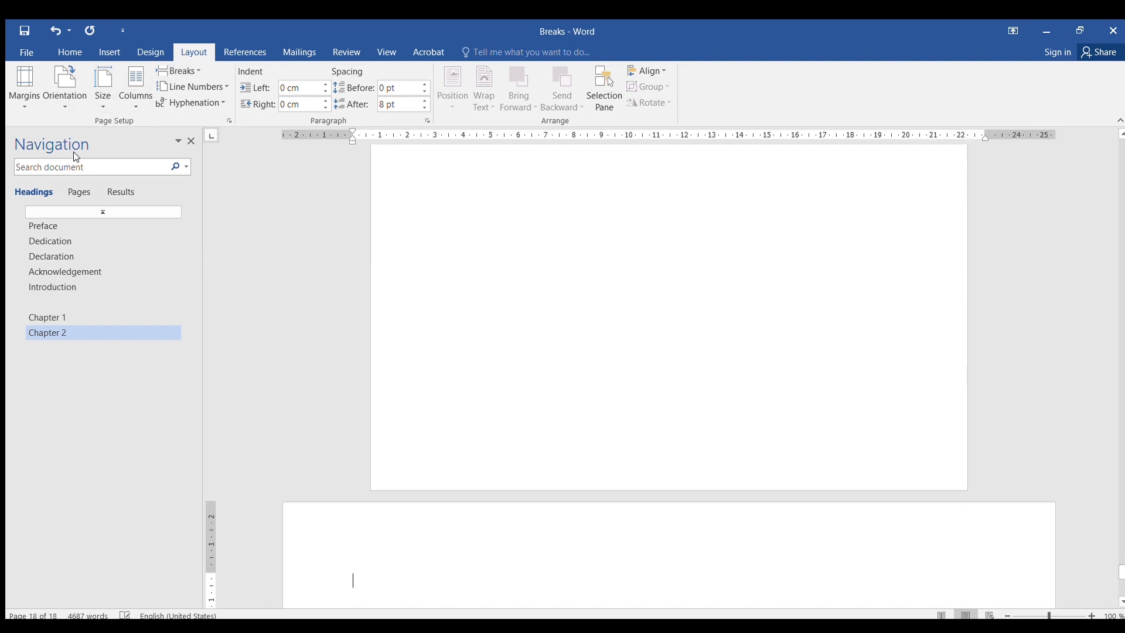
- Add a new line 'Maji Mazuri' after the 'document look.' paragraph in the first column of the three-column text
scroll(555, 328, "up", 3)
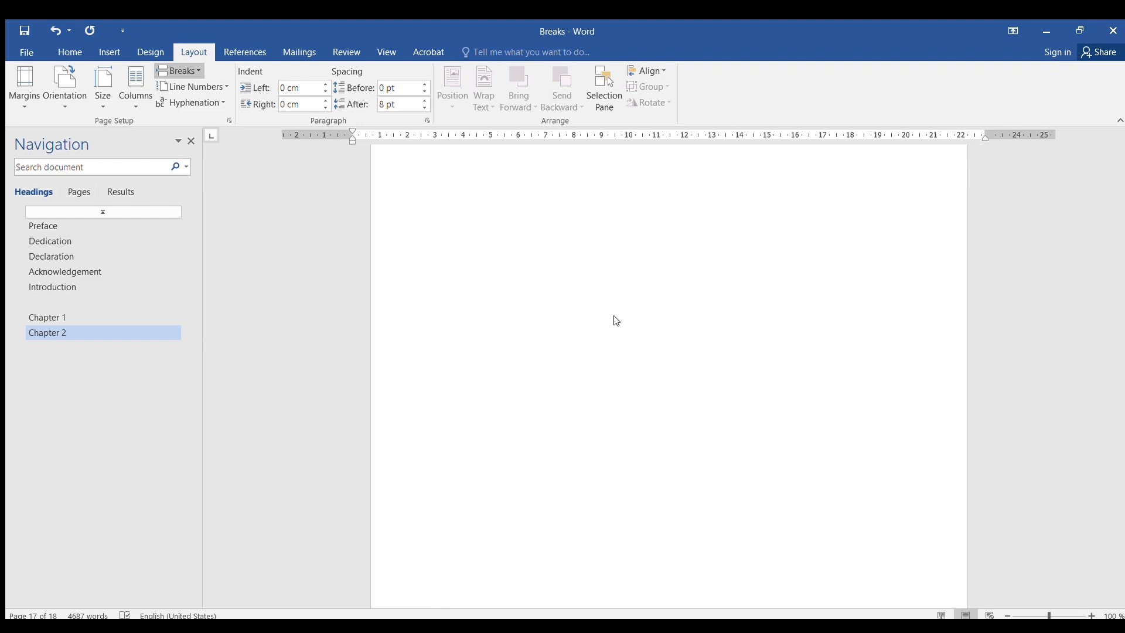
left_click(629, 289)
scroll(625, 295, "up", 1)
scroll(625, 294, "up", 15)
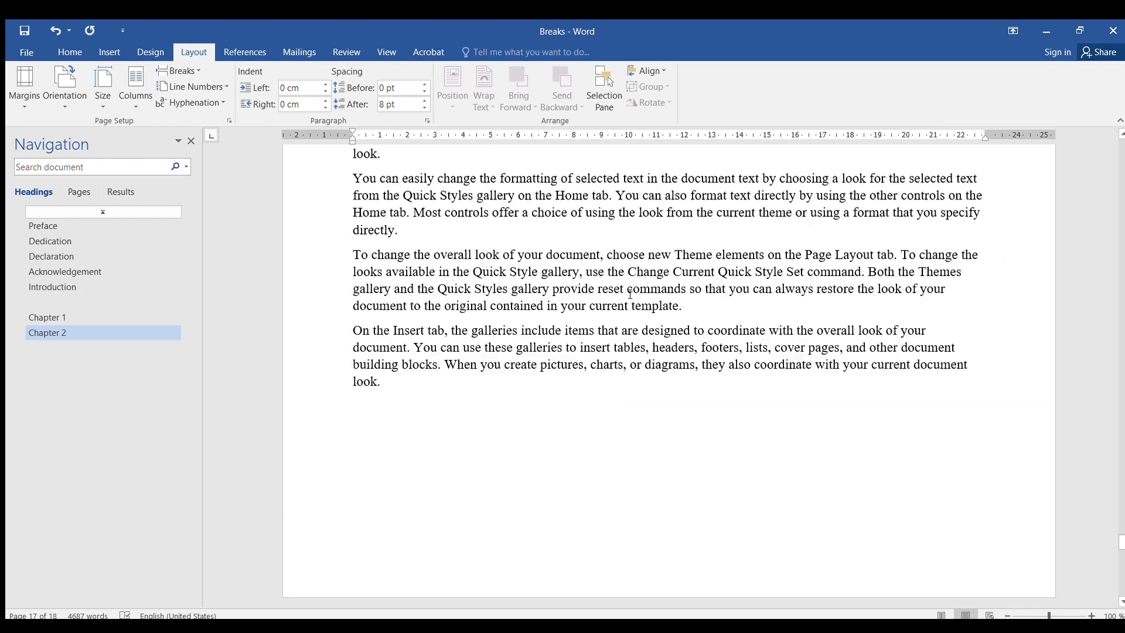
scroll(631, 294, "up", 15)
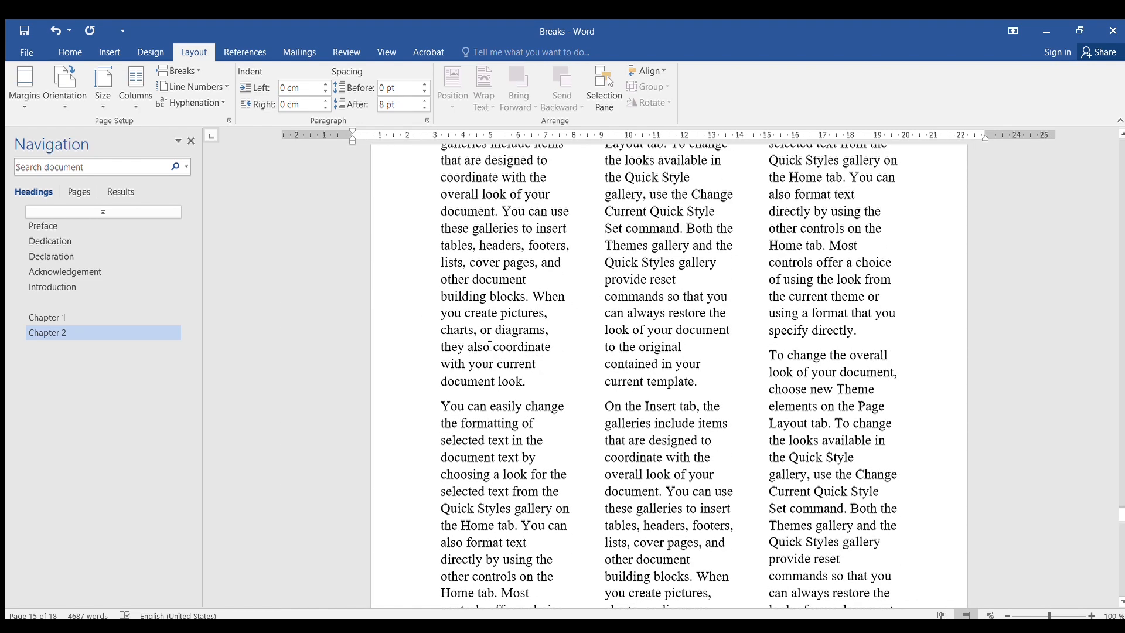
left_click(525, 394)
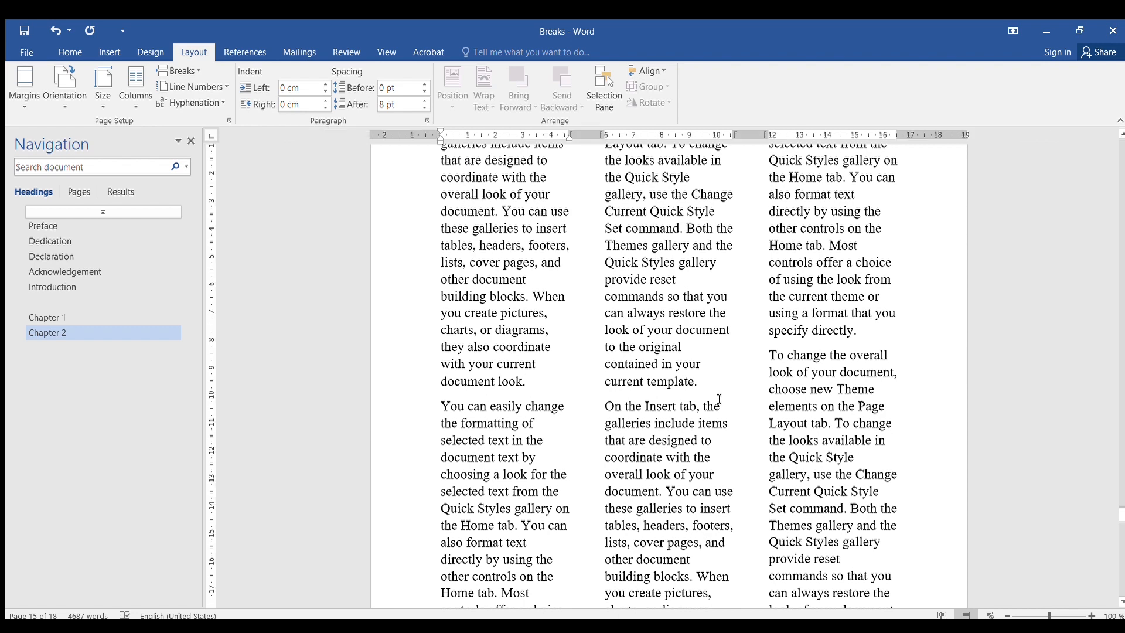
key("Return")
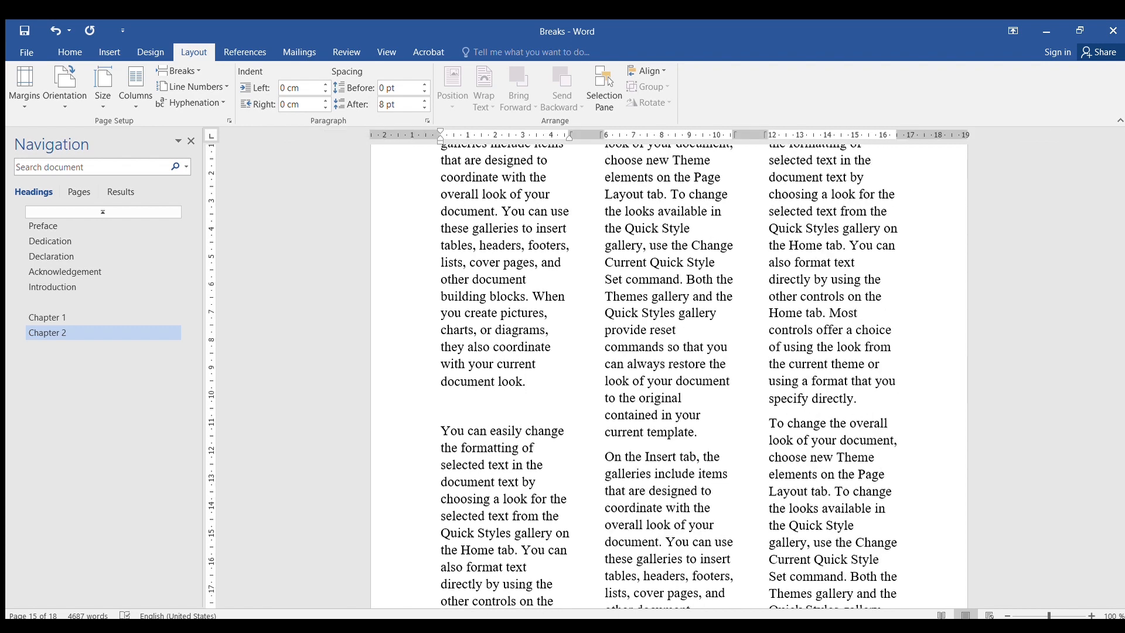
type("Maji Mazuri")
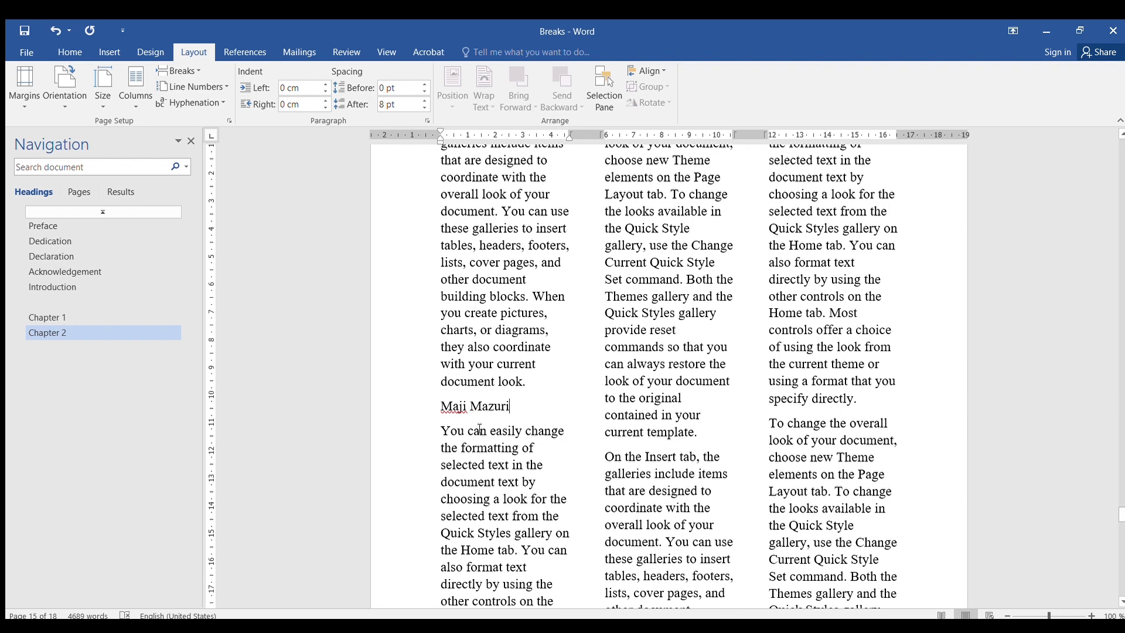
- Format the 'Maji Mazuri' line as bold, red and underlined
left_click_drag(521, 410, 438, 399)
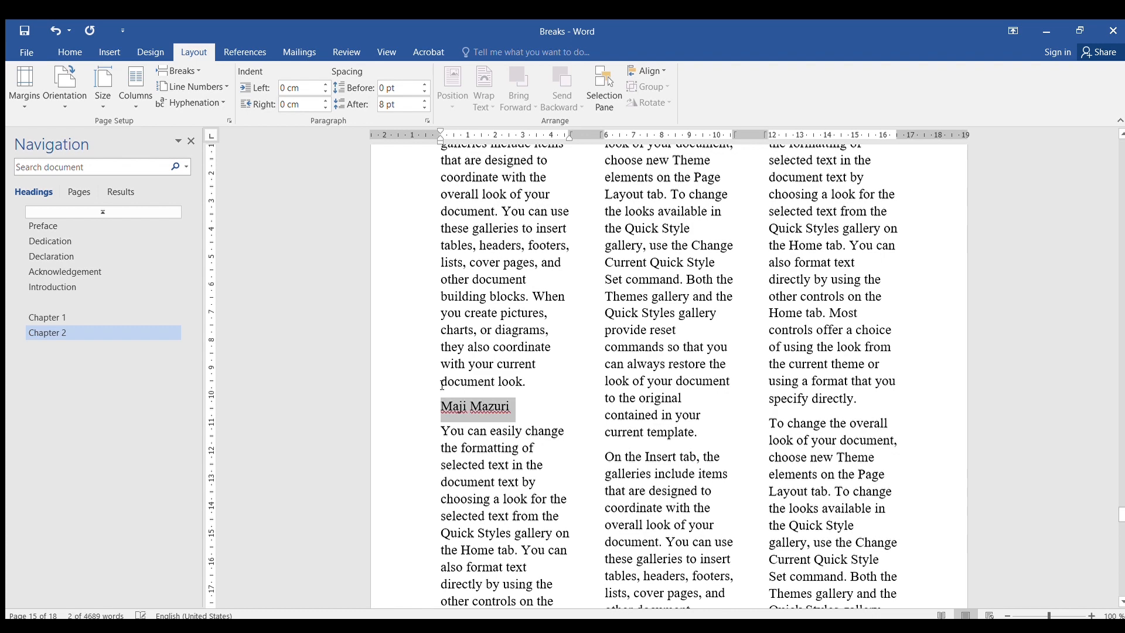
key("ctrl+b")
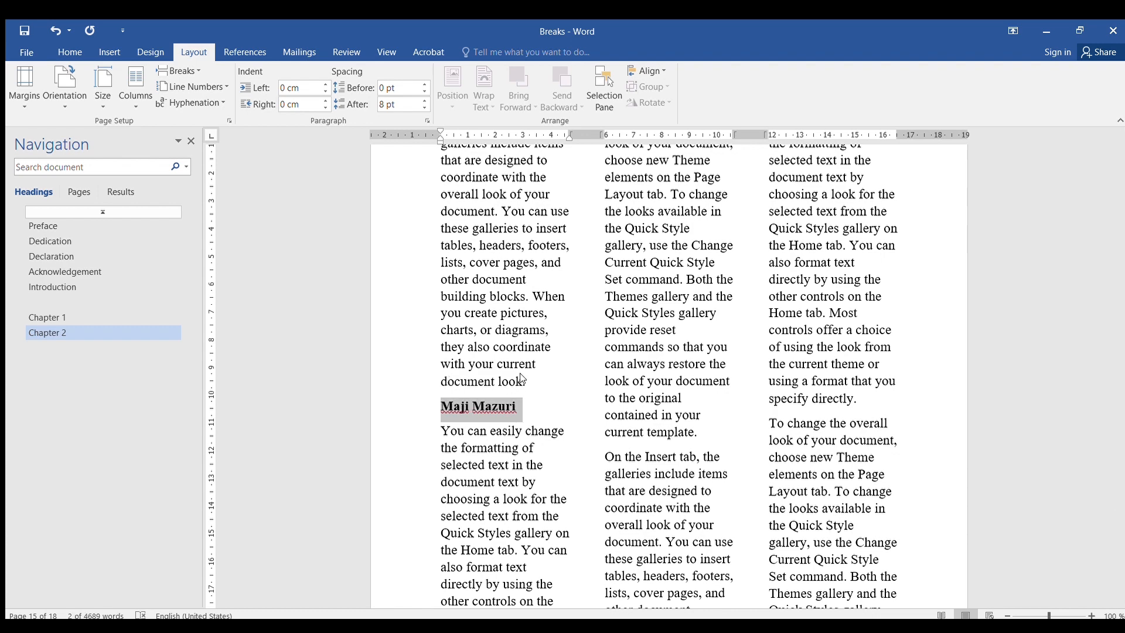
left_click(513, 375)
left_click(491, 408)
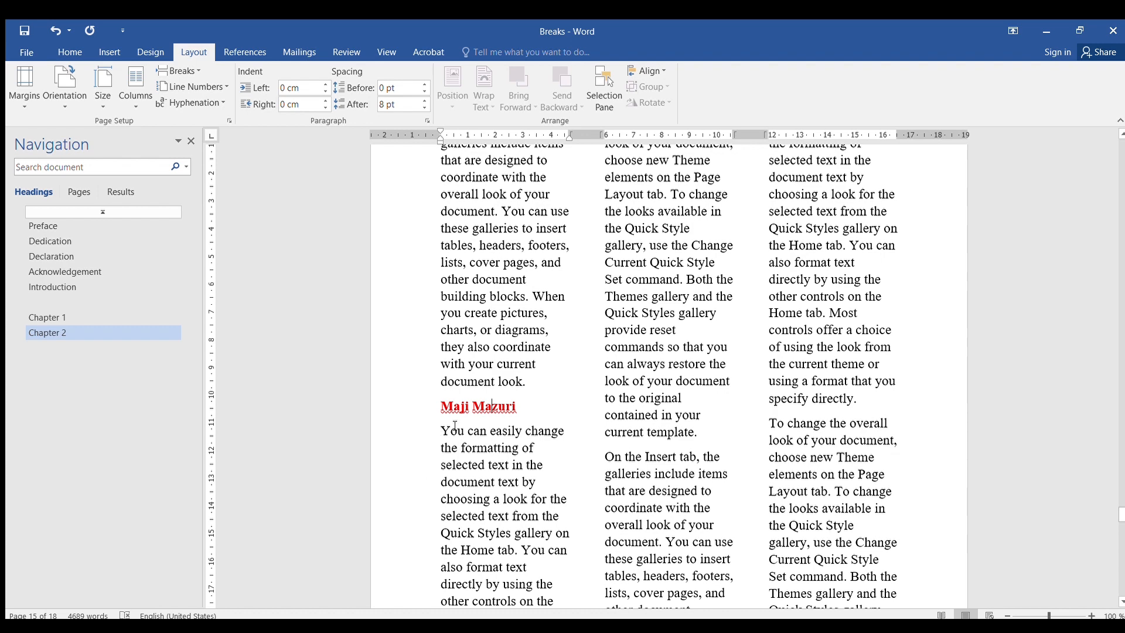
left_click_drag(441, 406, 505, 405)
key("ctrl+u")
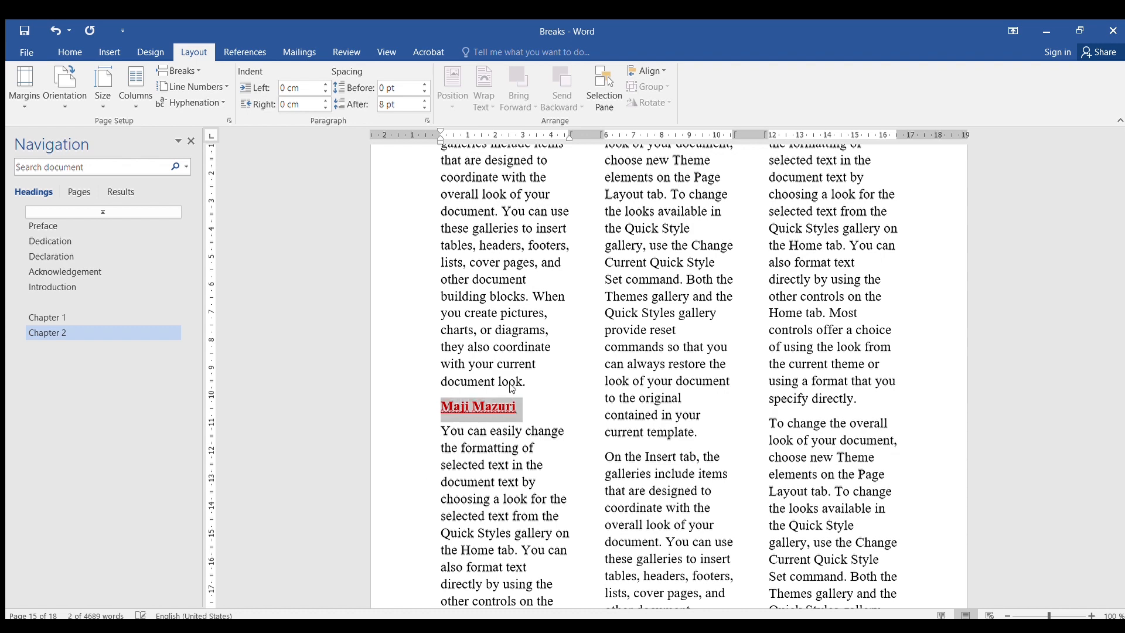
left_click(457, 410)
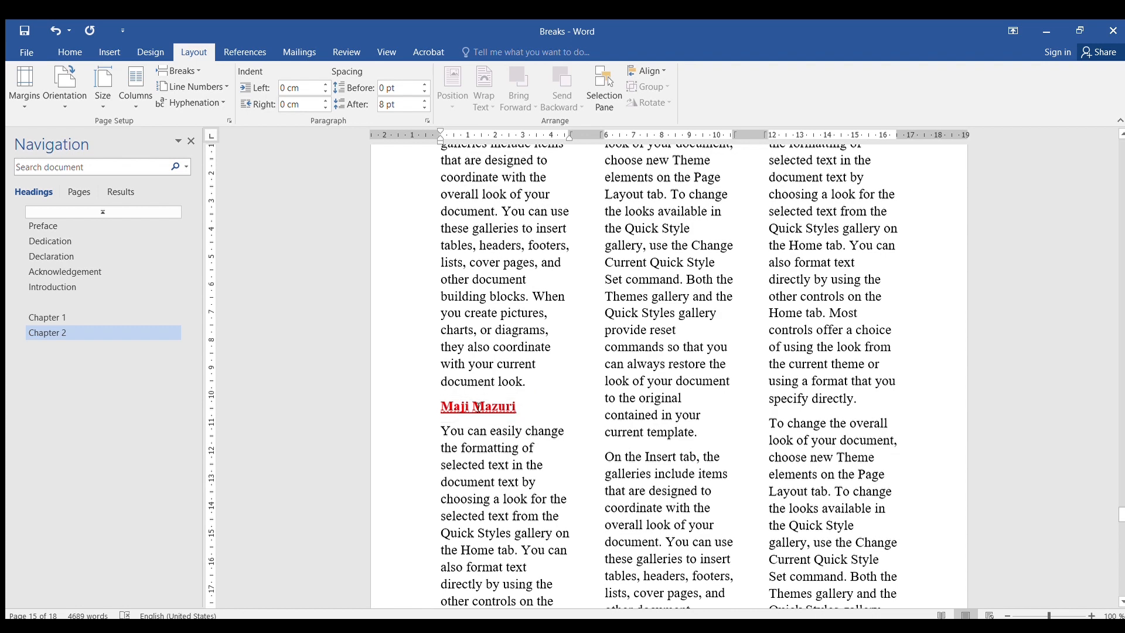
- Insert a column break before the 'Maji Mazuri' line, then undo it
scroll(467, 433, "up", 1)
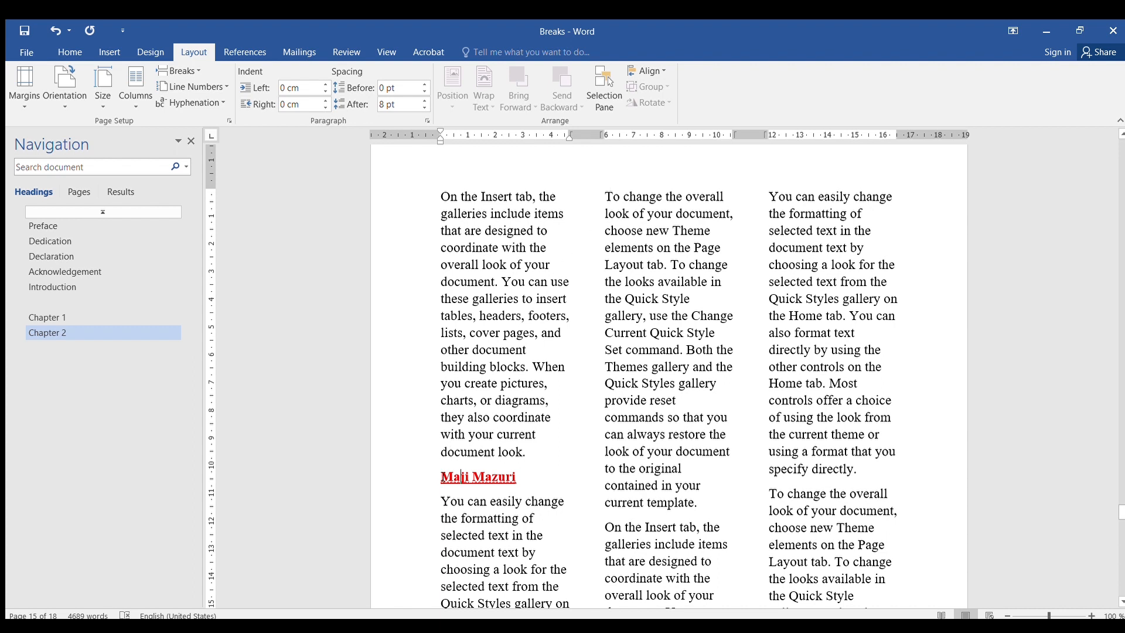
key("Home")
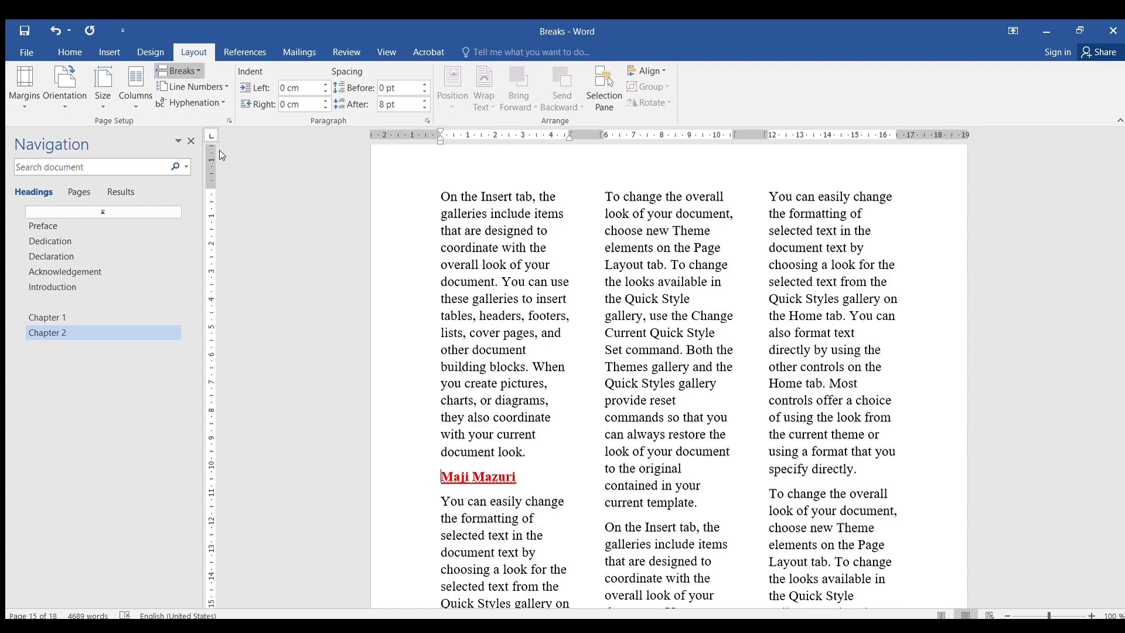
key("ctrl+shift+Return")
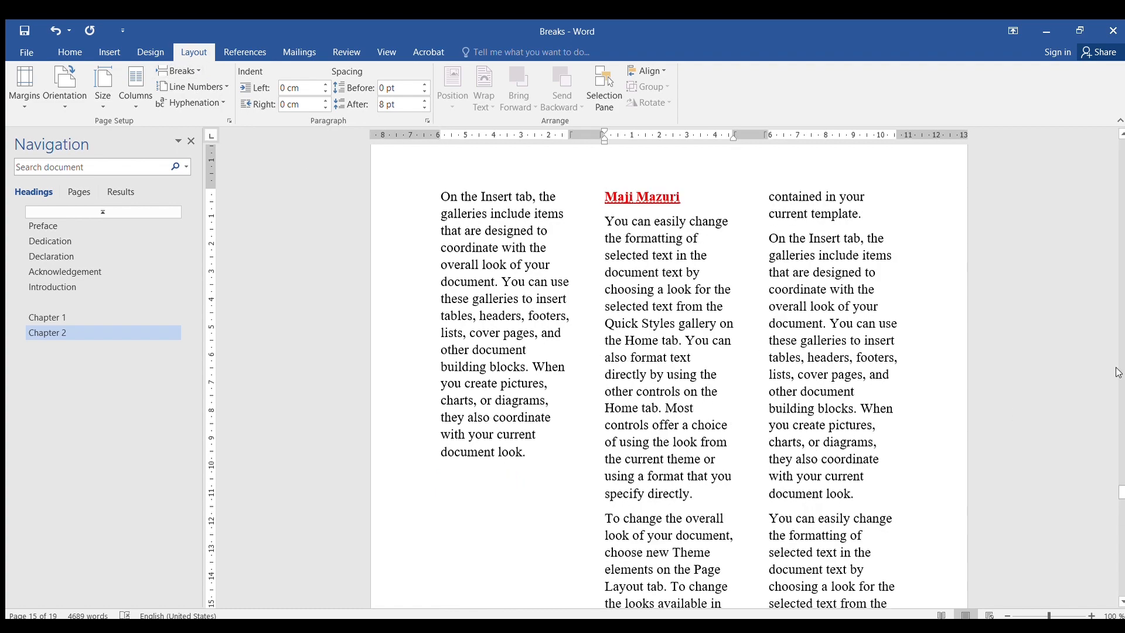
left_click_drag(1120, 493, 1117, 140)
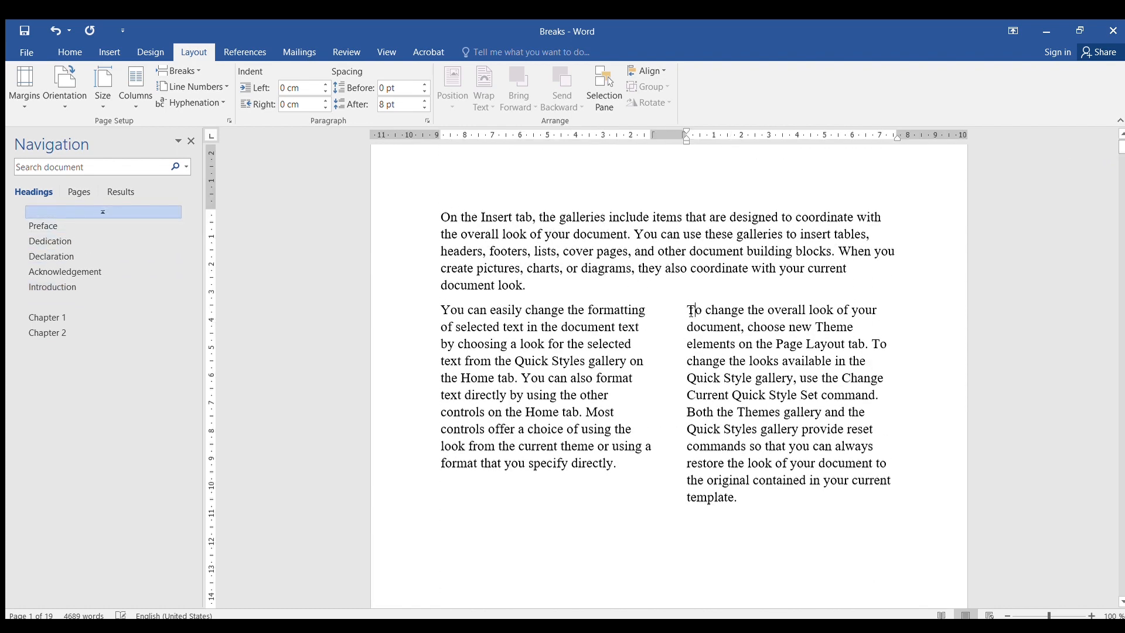
left_click(437, 488)
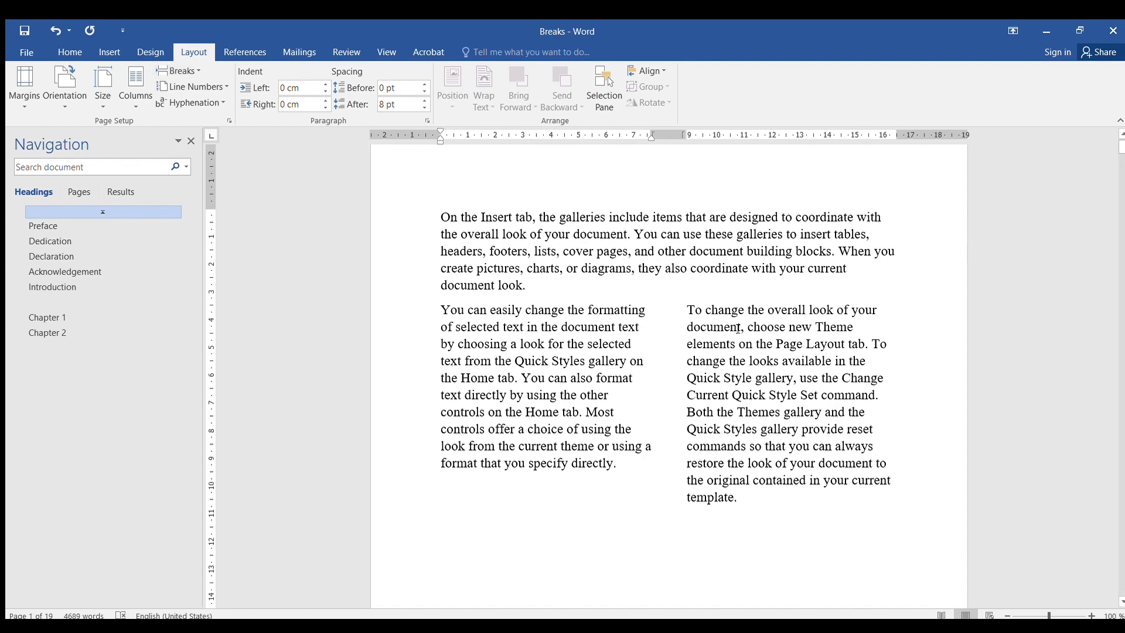
scroll(623, 484, "down", 6)
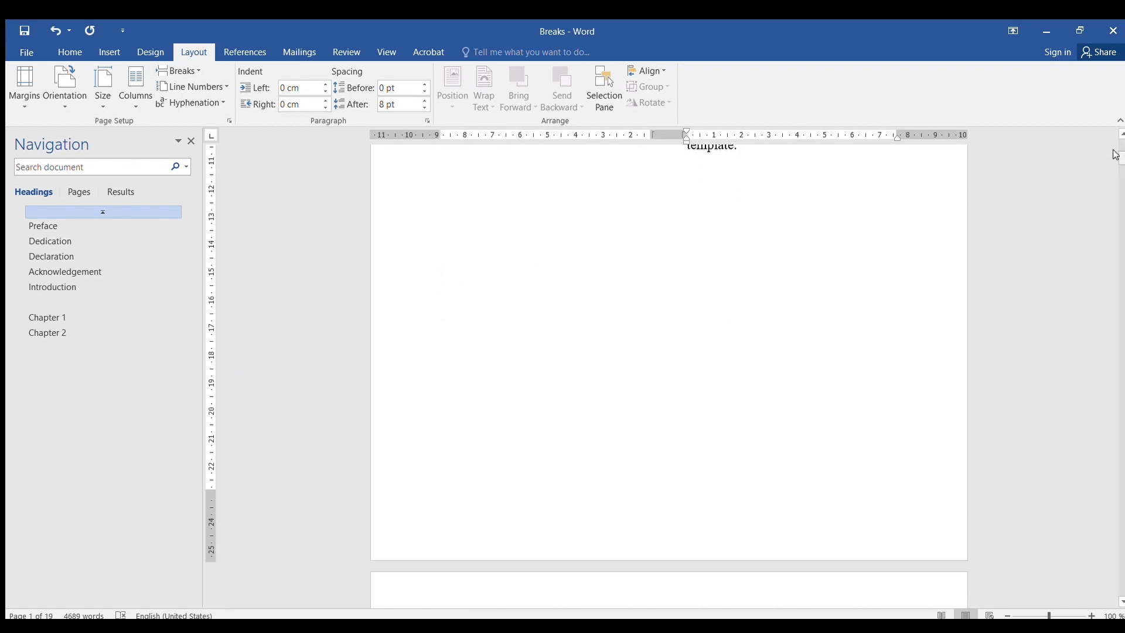
left_click_drag(1115, 155, 1111, 489)
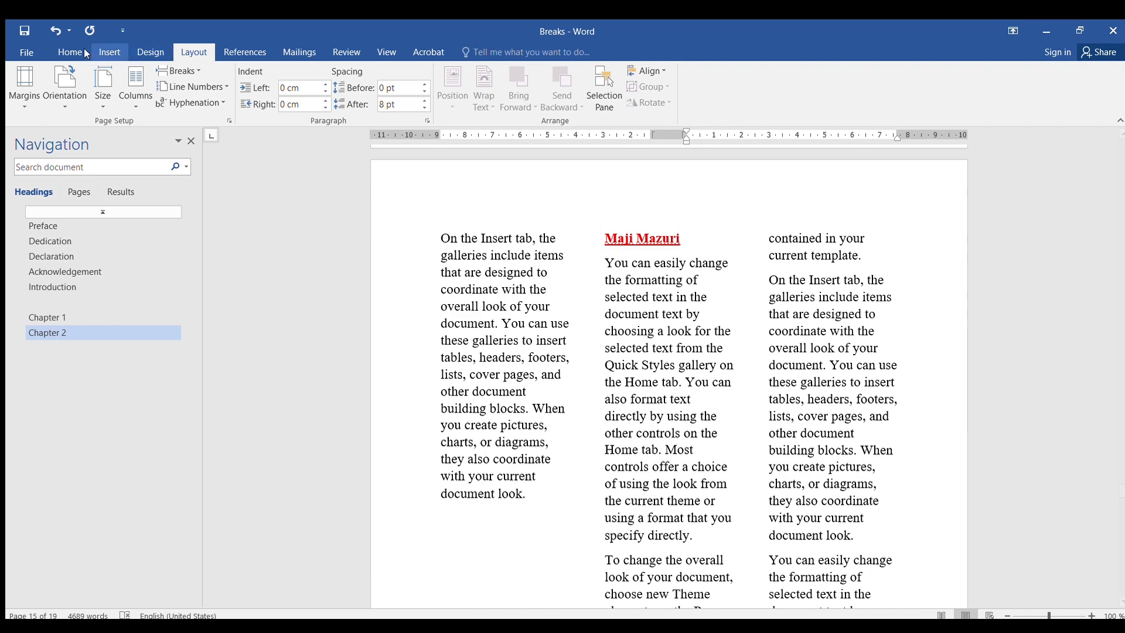
left_click(51, 28)
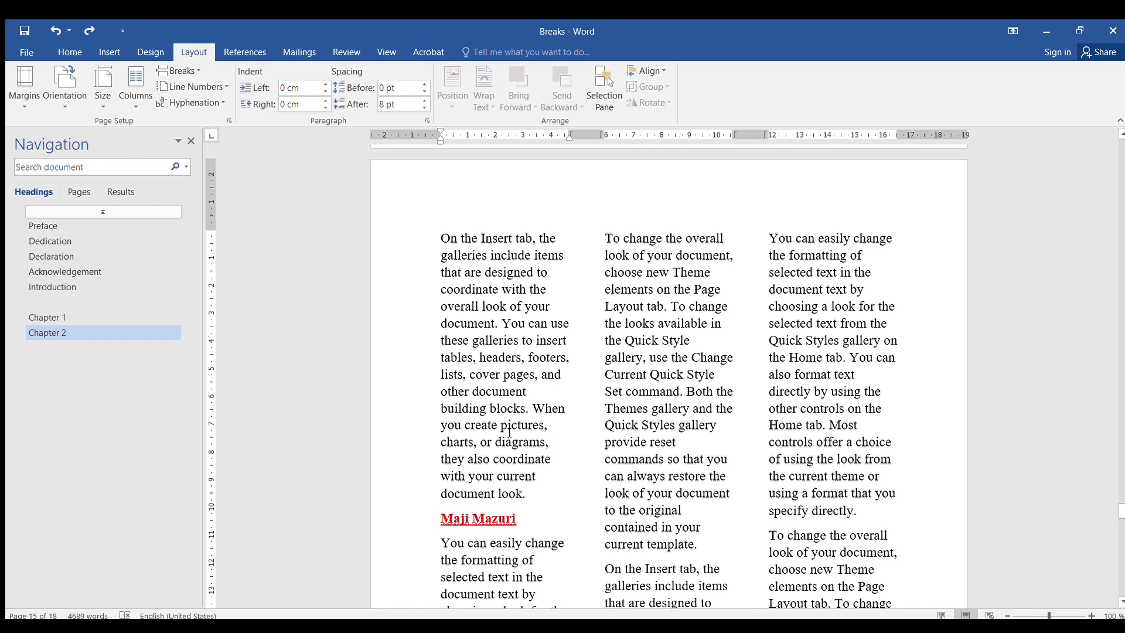
- Insert a column break at the start of the 'Maji Mazuri' line in the first column
scroll(495, 411, "down", 5)
scroll(609, 329, "down", 10)
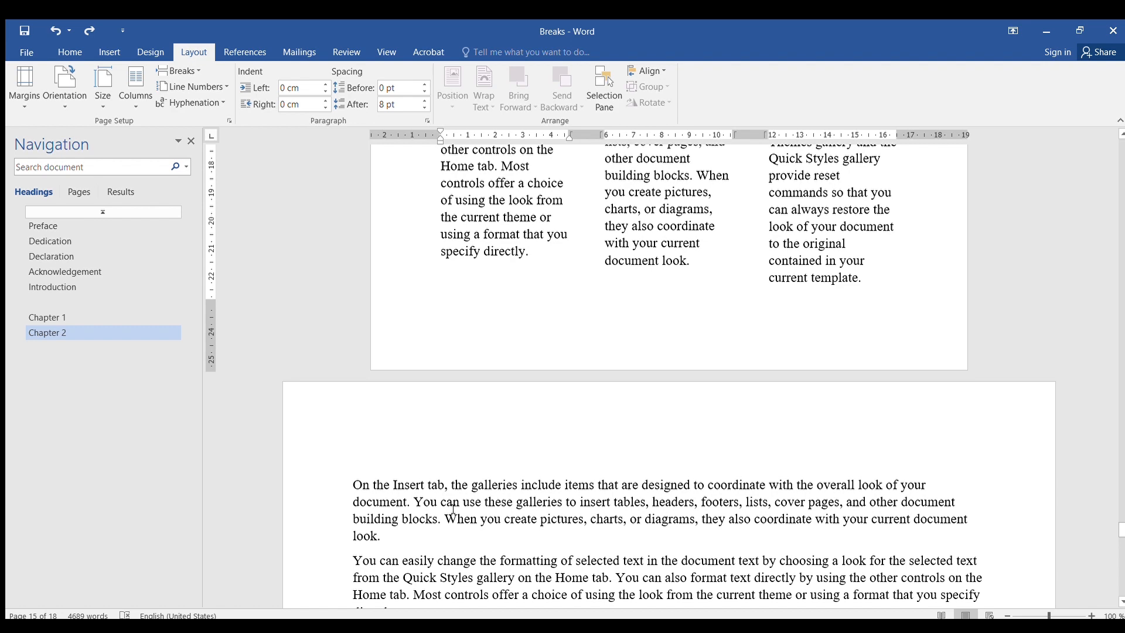
scroll(462, 496, "up", 8)
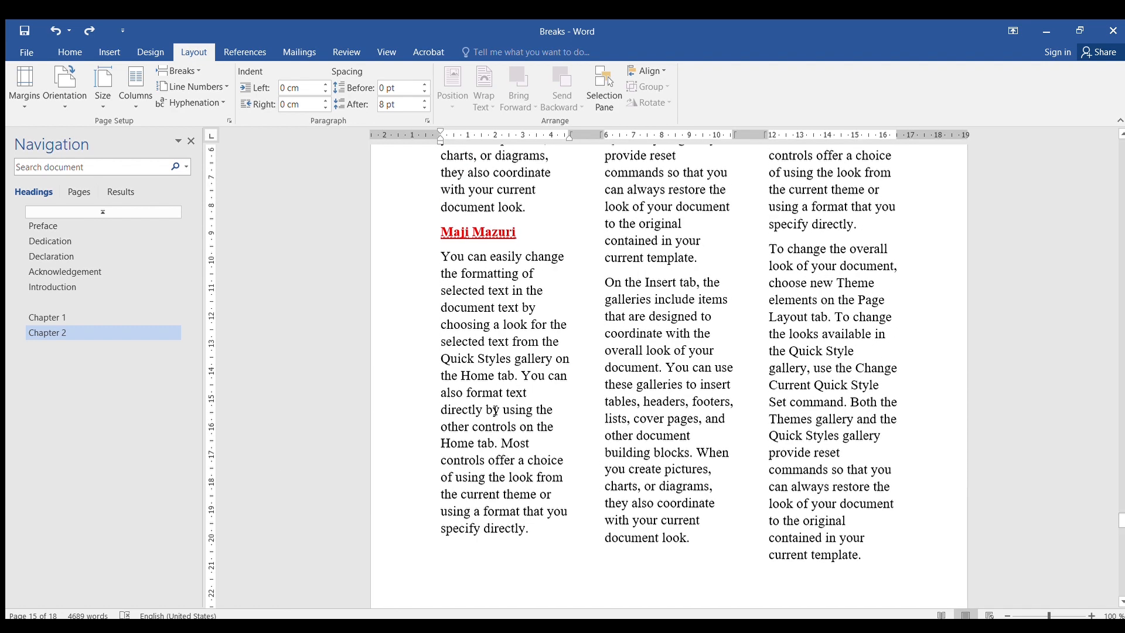
scroll(500, 378, "down", 6)
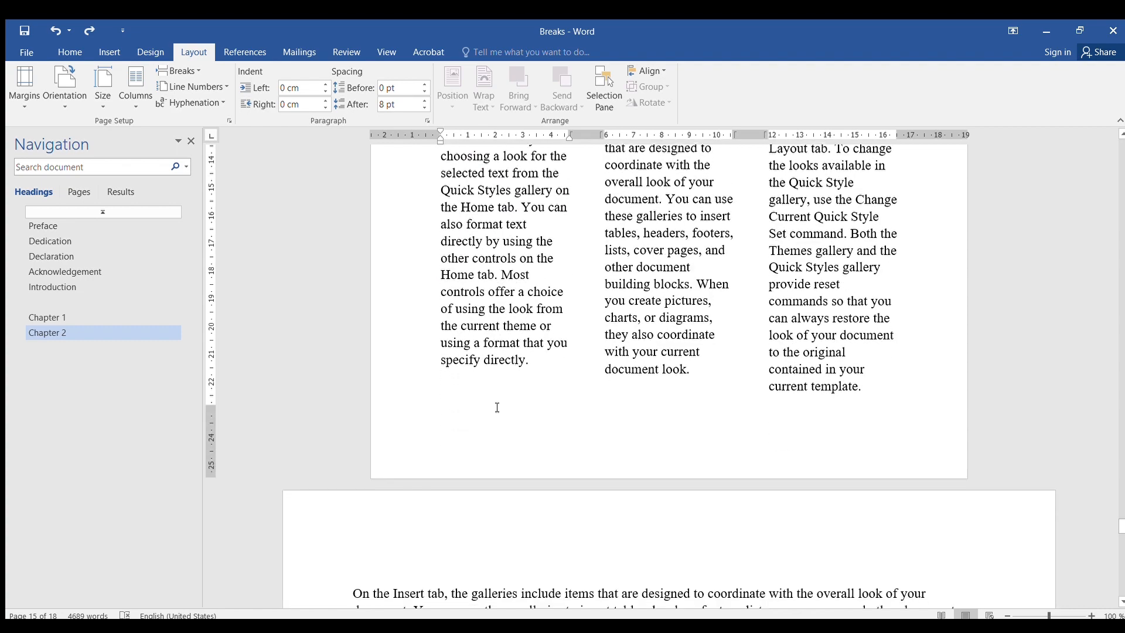
scroll(487, 234, "up", 8)
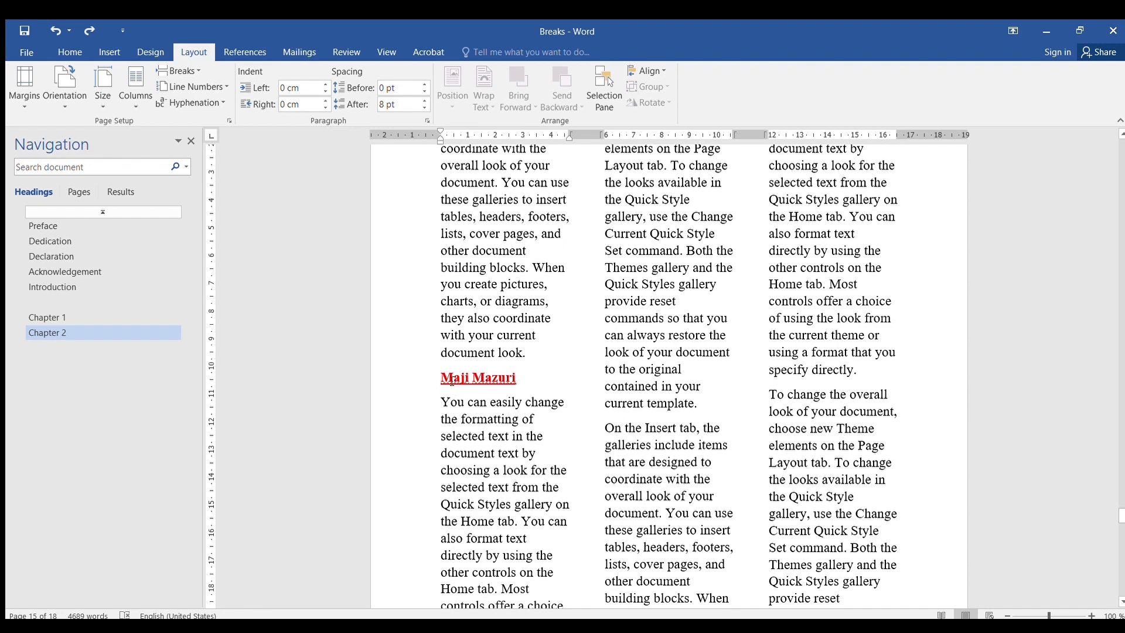
scroll(463, 386, "up", 3)
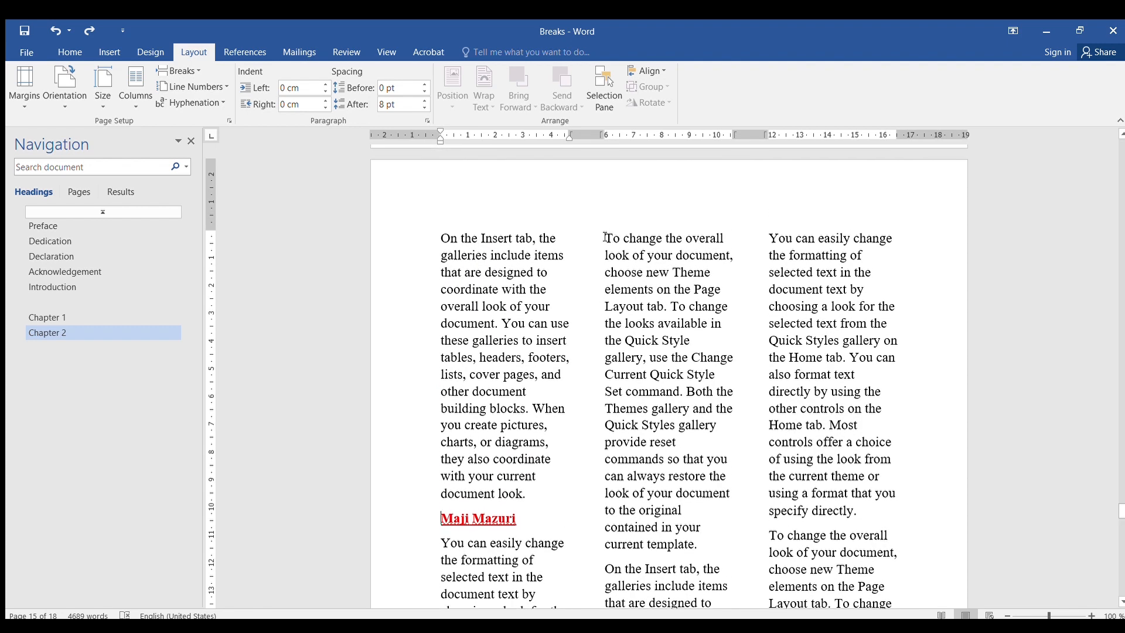
left_click(606, 238)
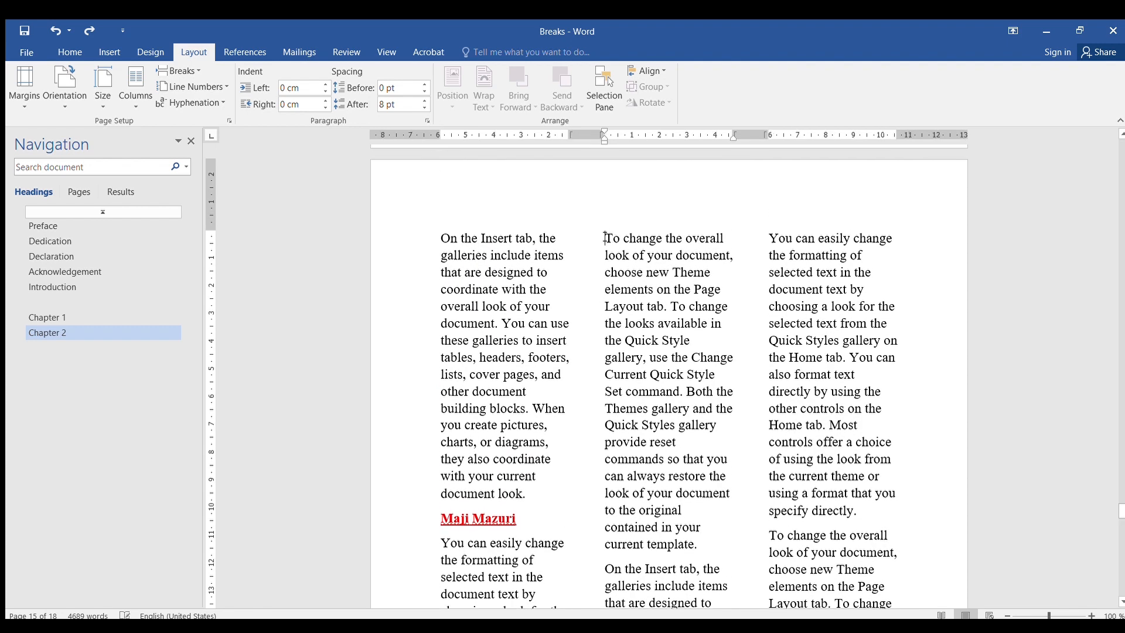
left_click(440, 518)
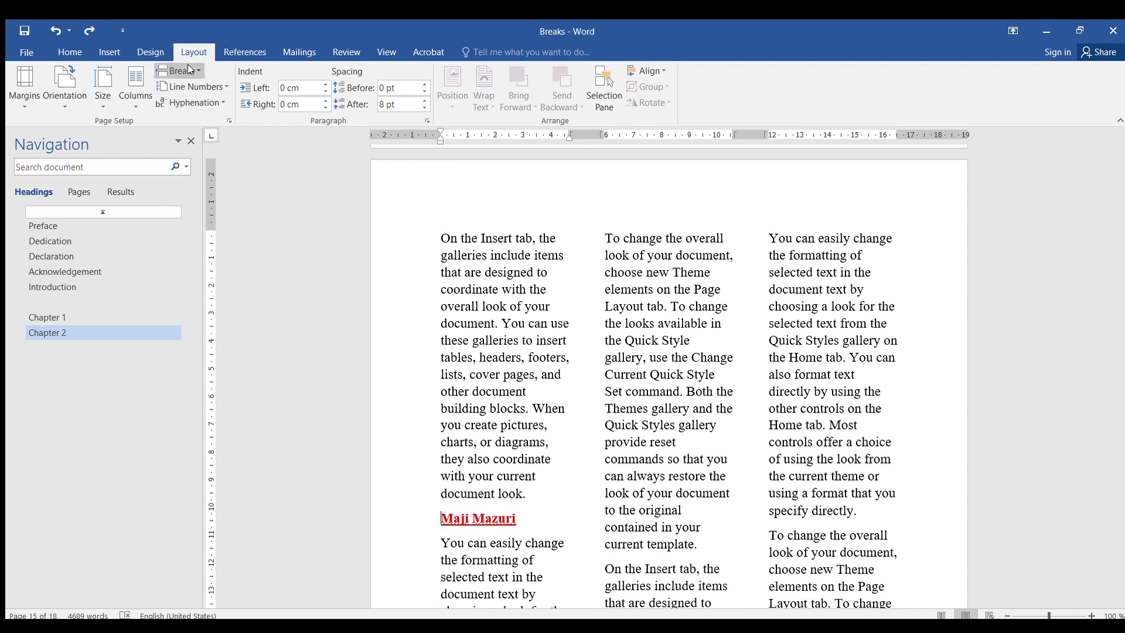
key("ctrl+shift+Return")
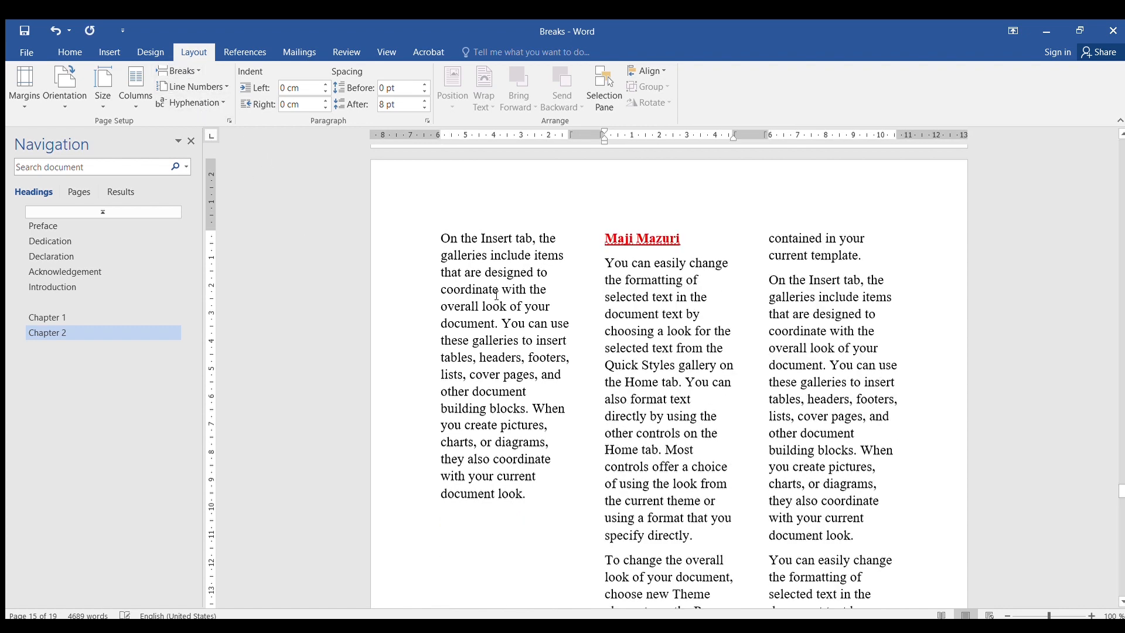
- Add a new line 'Maji Maji Matamu' after the 'document look.' paragraph in the third column
scroll(505, 205, "down", 10)
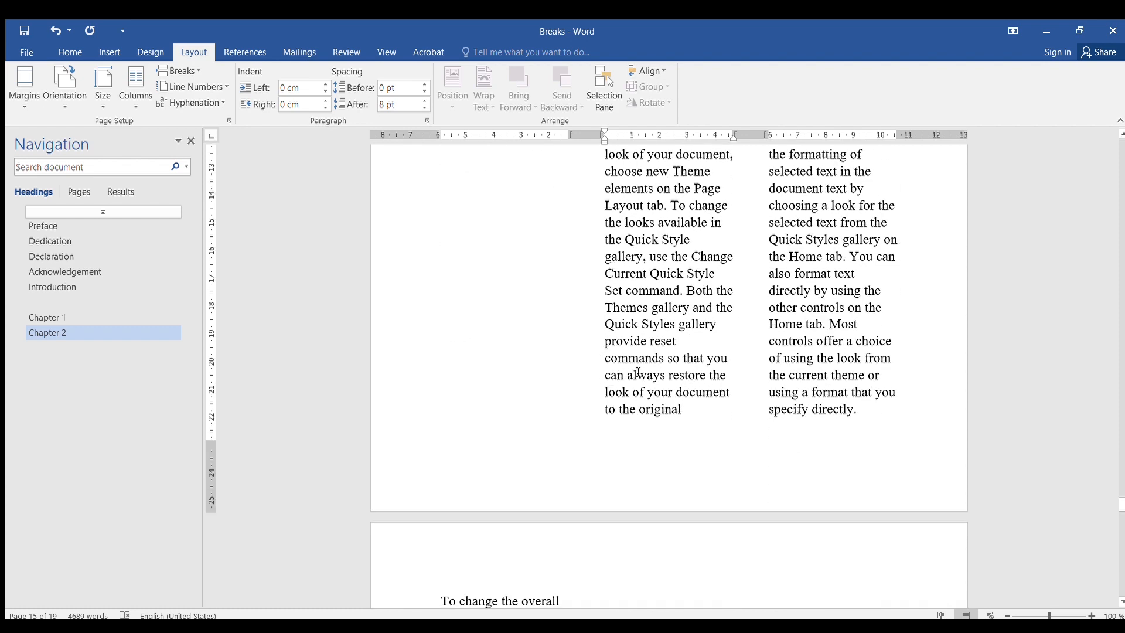
scroll(617, 377, "down", 4)
scroll(638, 369, "down", 3)
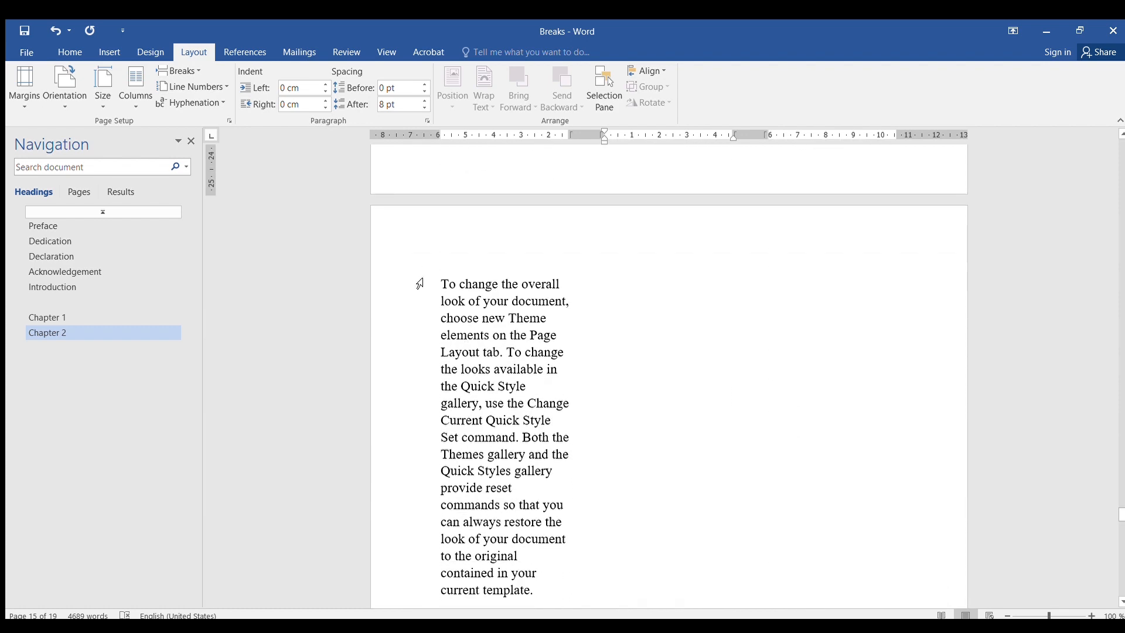
scroll(651, 321, "up", 15)
scroll(691, 369, "down", 3)
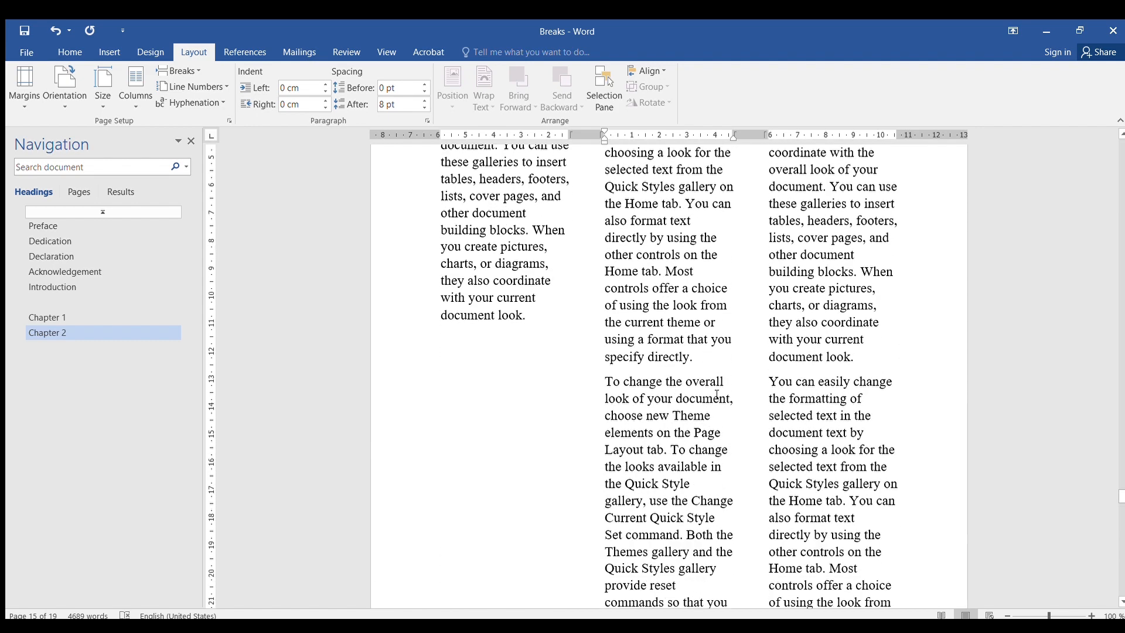
left_click(857, 324)
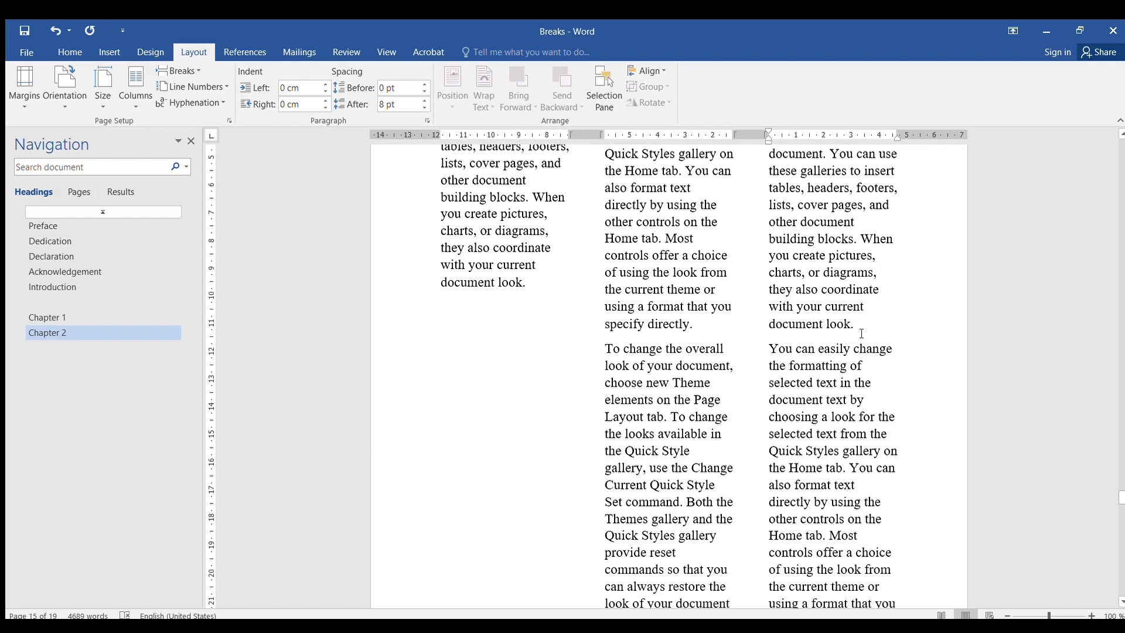
key("Return")
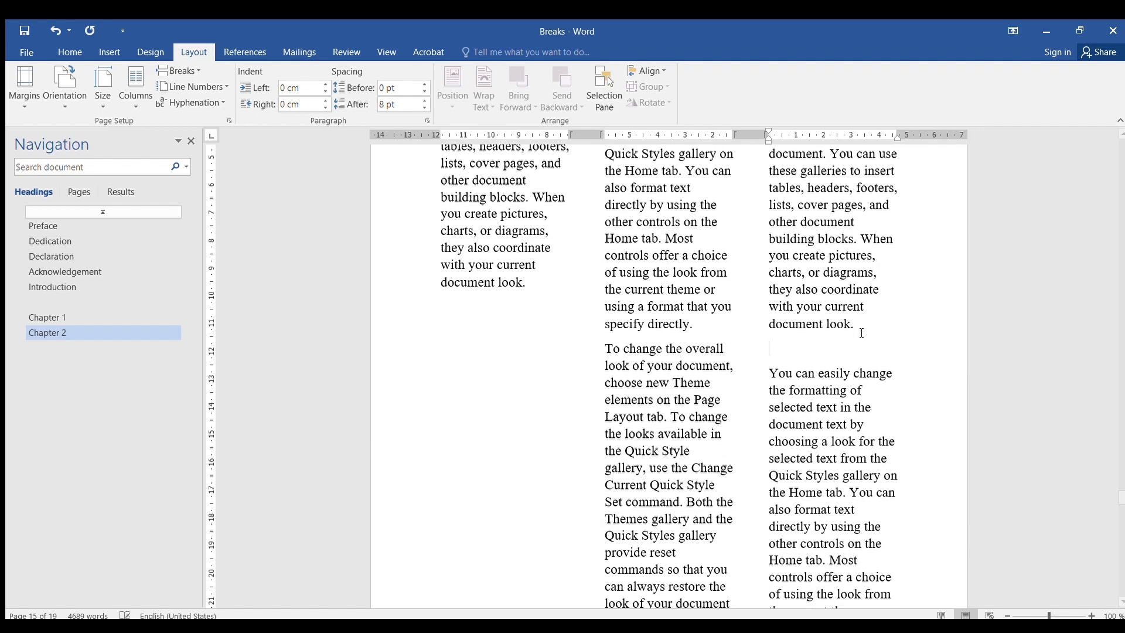
type("Maji Maji Matamu")
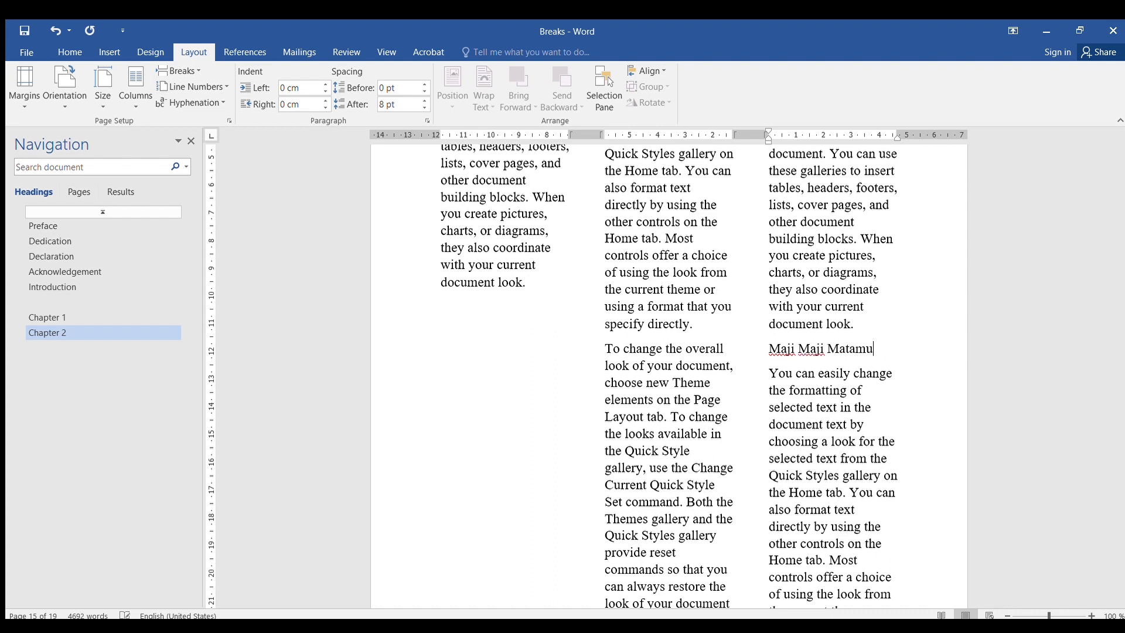
- Format the 'Maji Maji Matamu' line as bold, red and underlined, placing the cursor at its start
left_click_drag(879, 355, 770, 350)
left_click(782, 321)
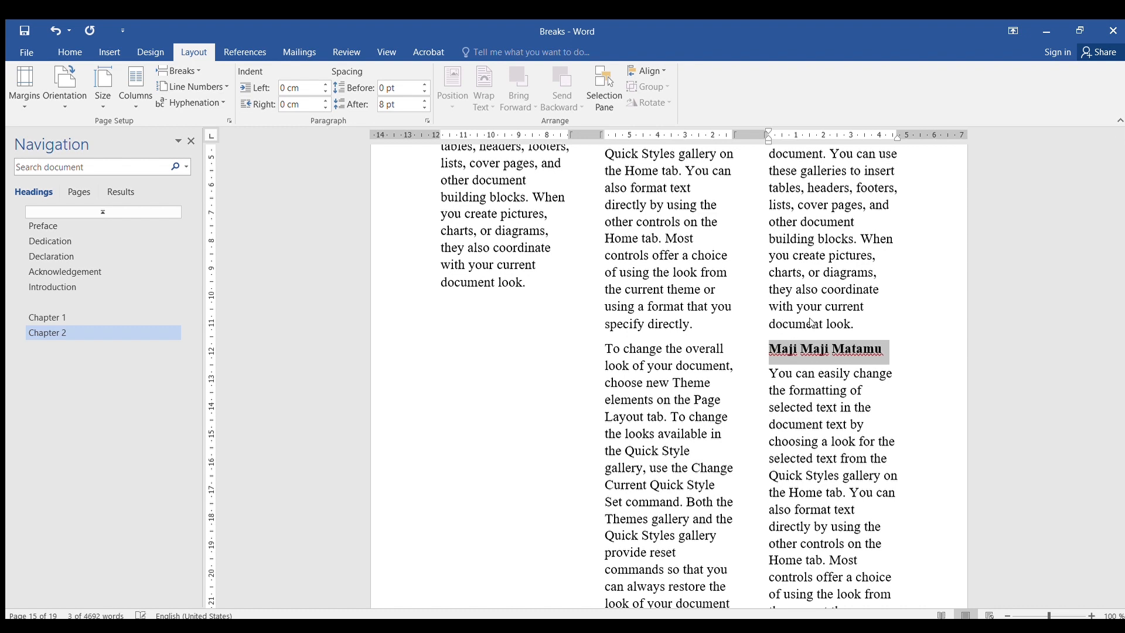
left_click(853, 325)
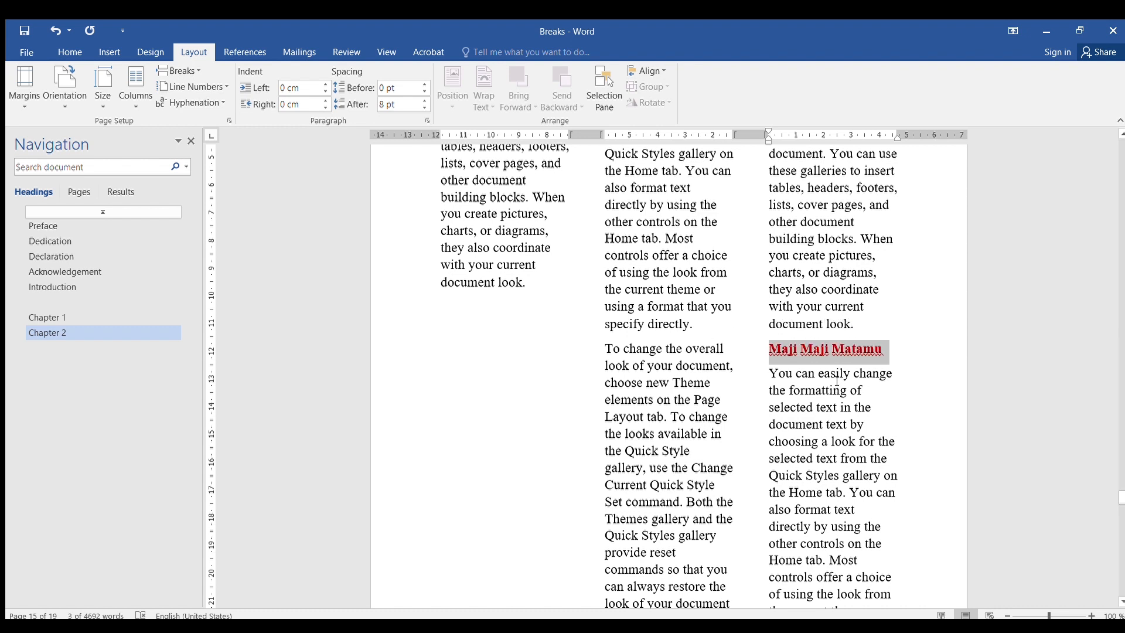
key("Left")
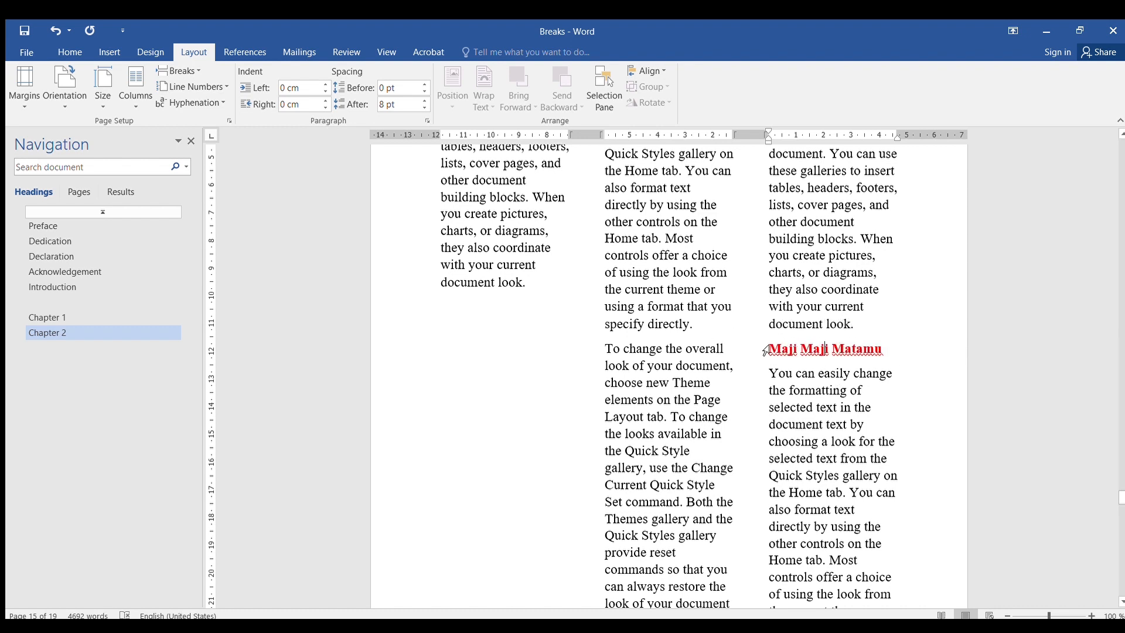
- Insert a page break before the 'Maji Maji Matamu' line
scroll(899, 286, "up", 5)
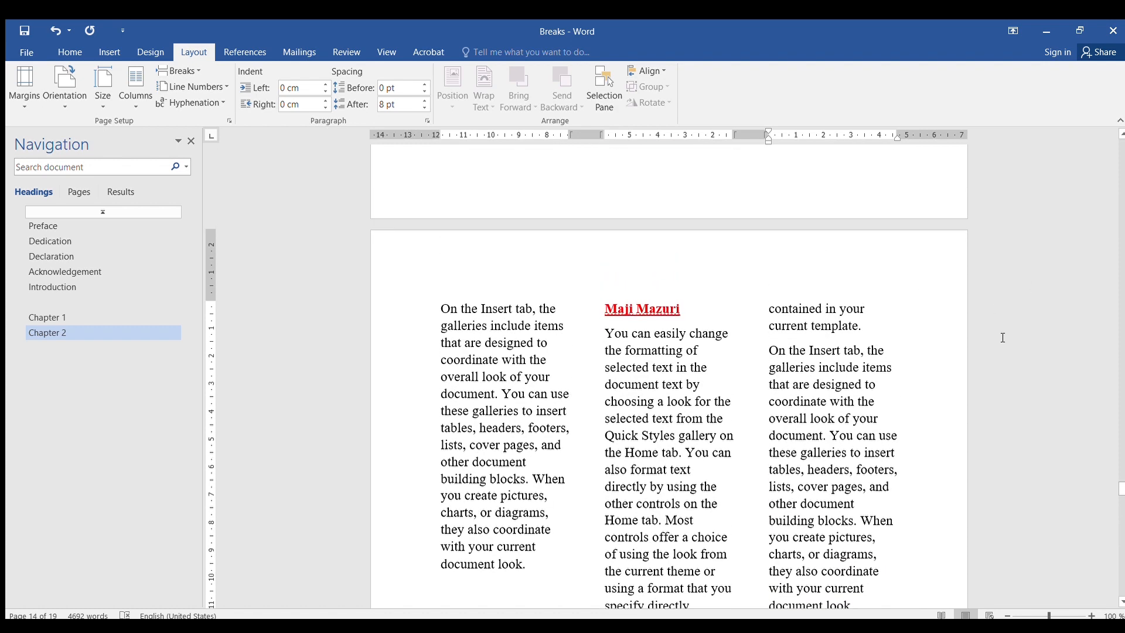
scroll(956, 331, "down", 3)
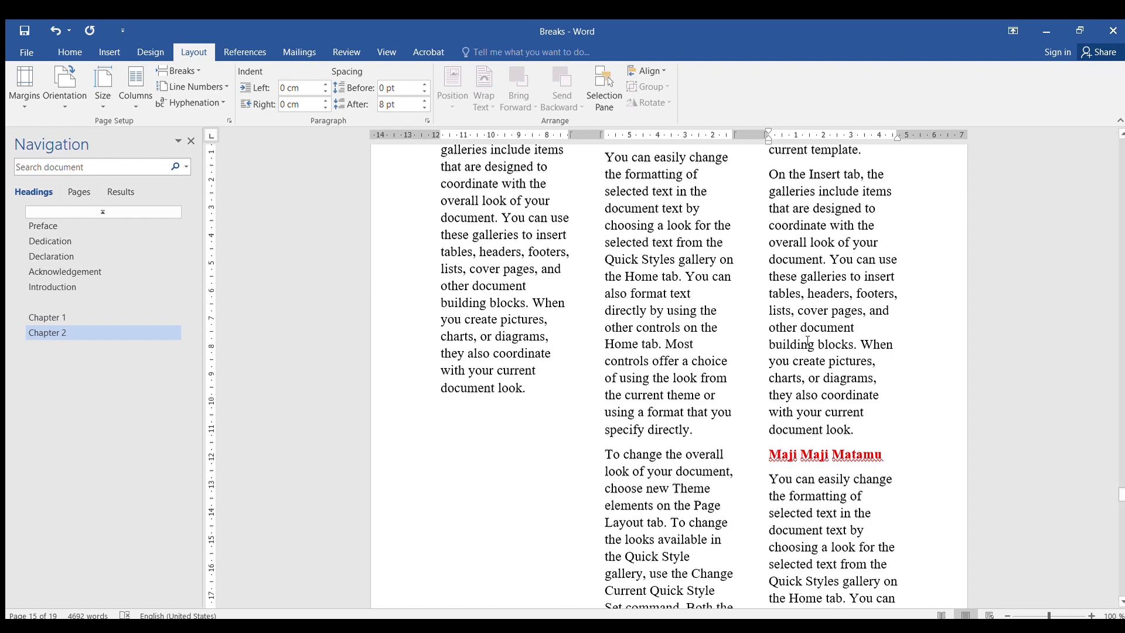
scroll(808, 342, "down", 5)
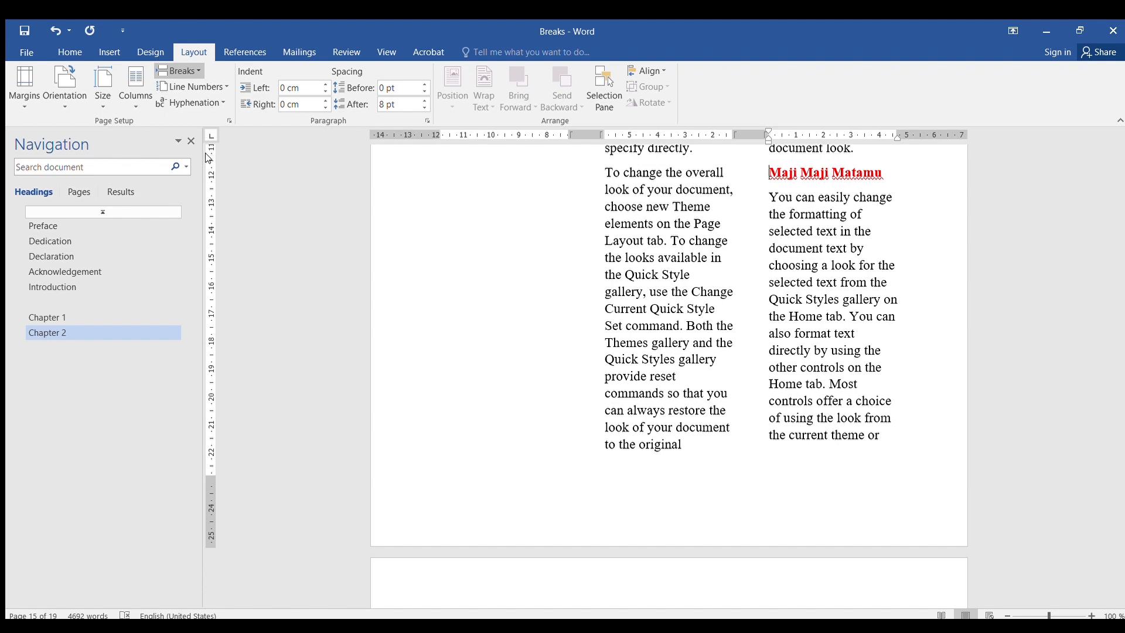
key("ctrl+Return")
scroll(551, 456, "down", 3)
scroll(552, 457, "down", 1)
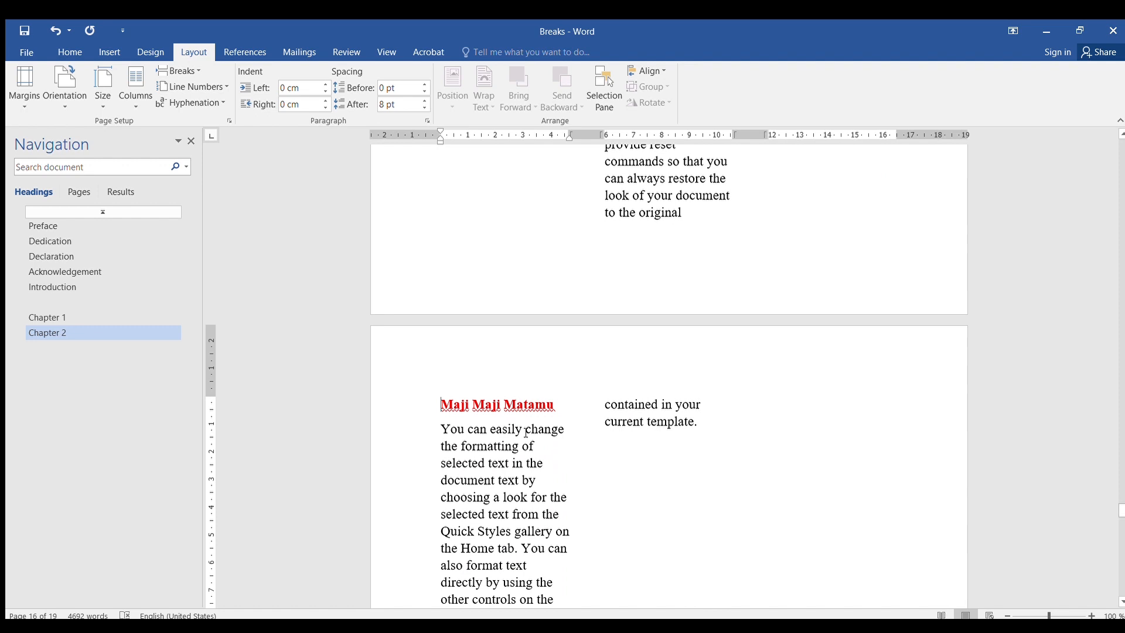
scroll(556, 391, "up", 4)
scroll(558, 392, "up", 1)
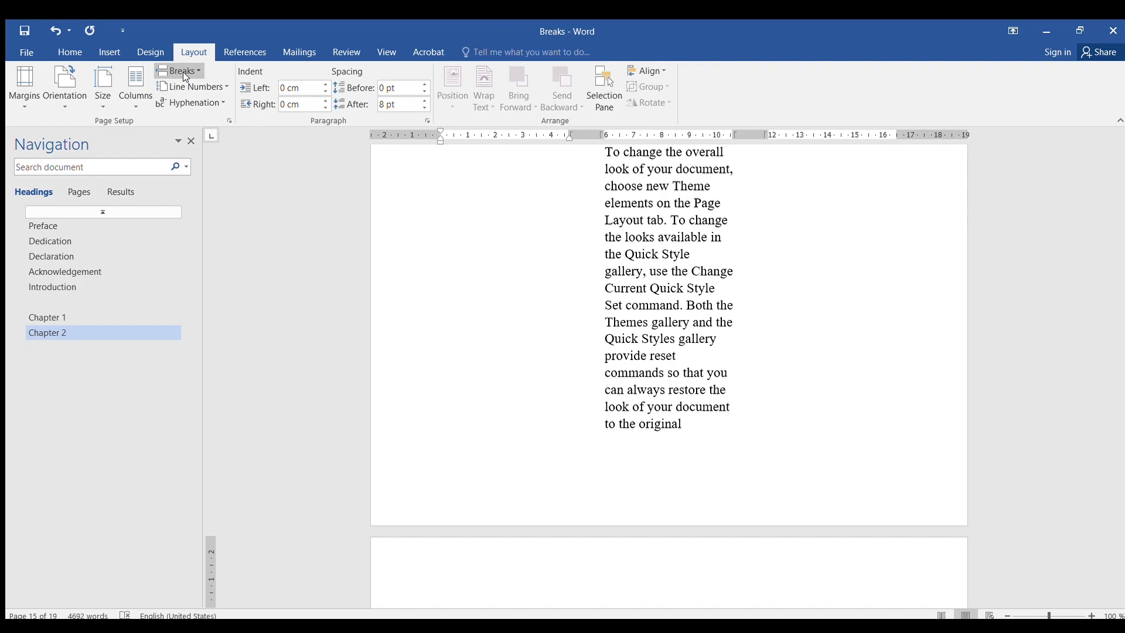
scroll(687, 361, "up", 4)
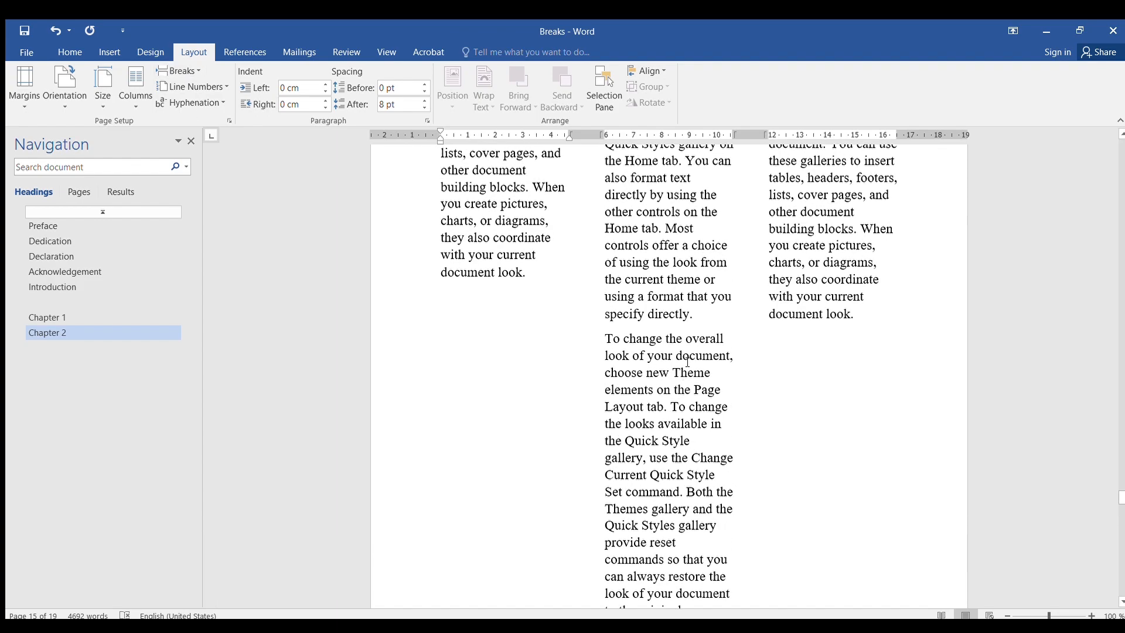
scroll(688, 361, "up", 15)
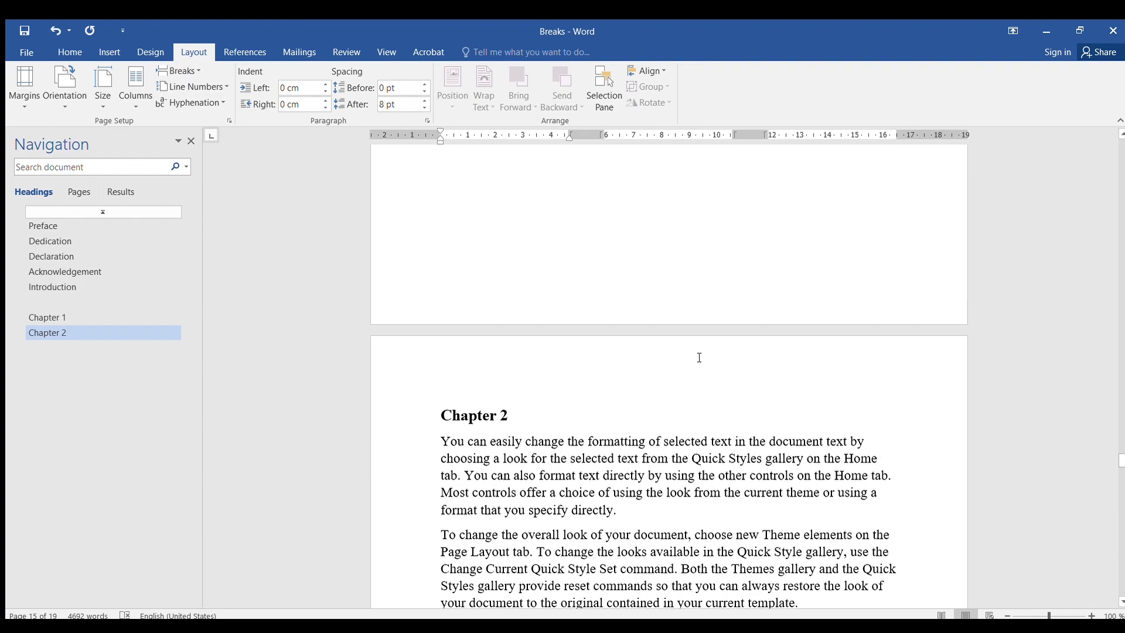
scroll(699, 358, "up", 18)
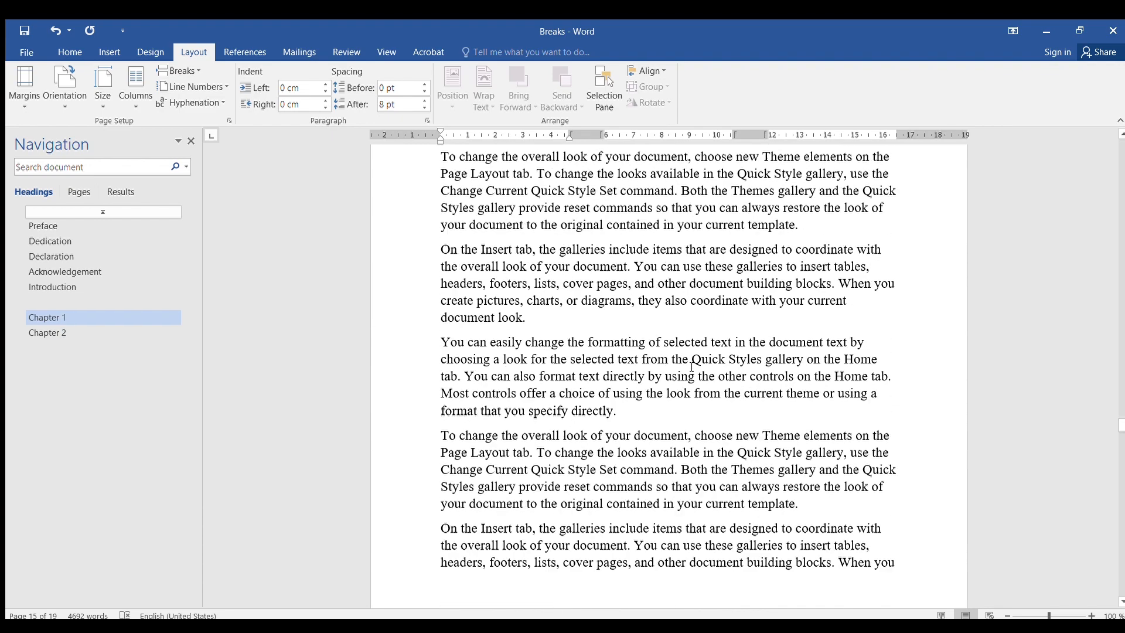
scroll(692, 366, "up", 1)
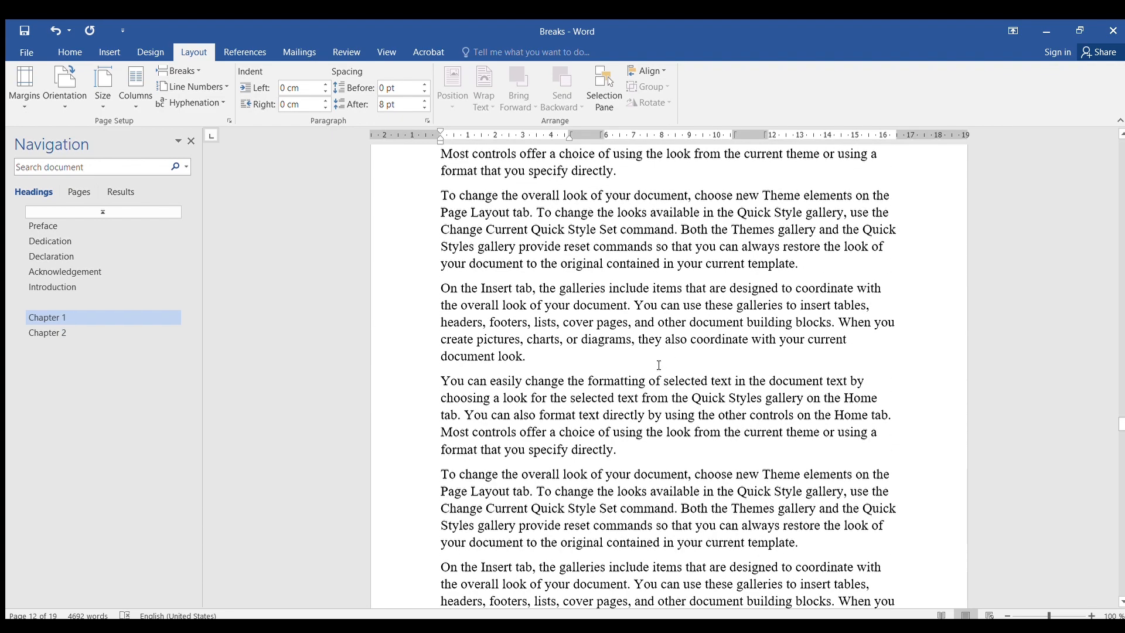